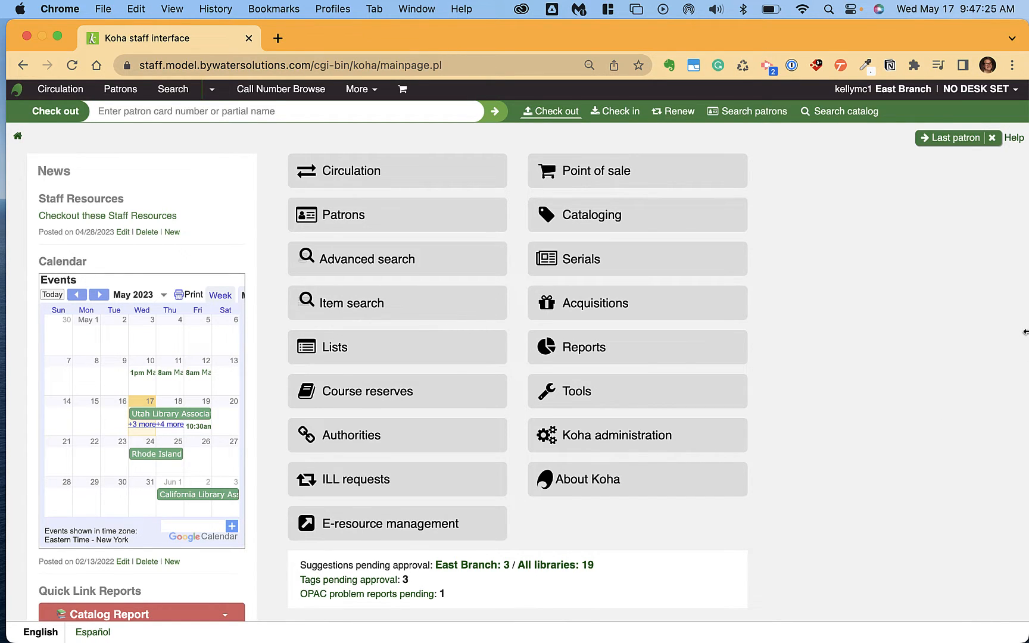
- Look over the news, calendar and quick link reports on the staff interface home page
mouse_move(1025, 332)
left_mouse_down()
mouse_move(570, 349)
mouse_move(1023, 339)
left_mouse_up()
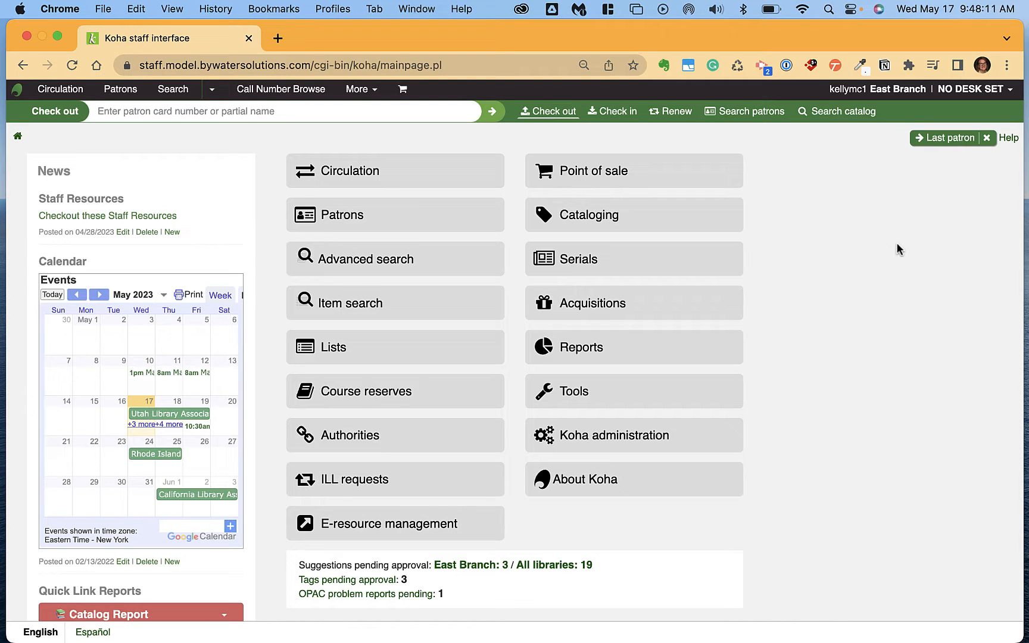
scroll(141, 166, "down", 1)
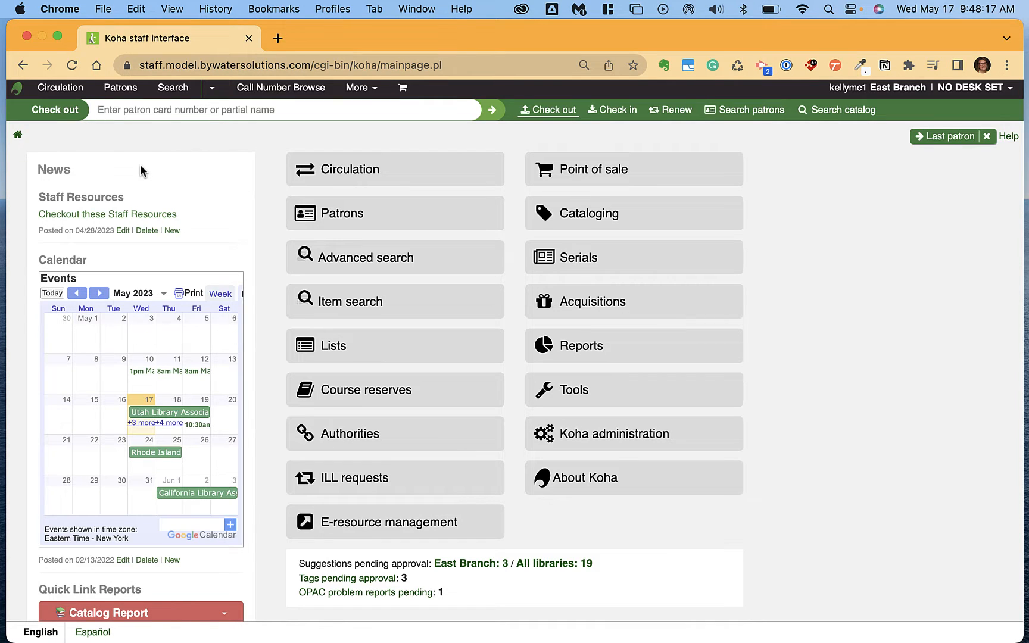
scroll(140, 169, "down", 5)
scroll(159, 307, "down", 5)
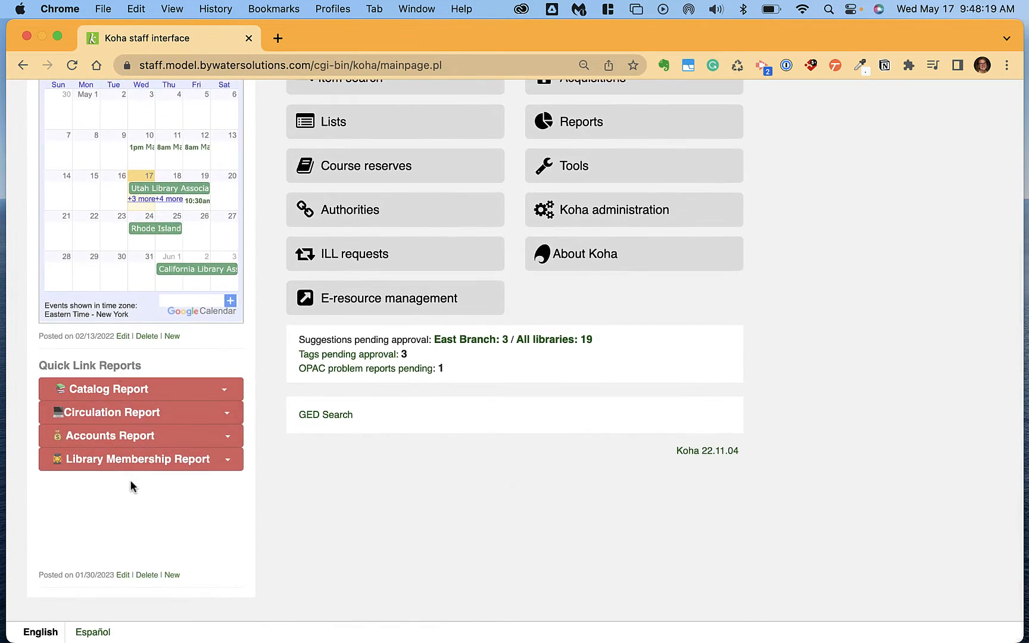
scroll(130, 504, "up", 4)
scroll(130, 523, "up", 5)
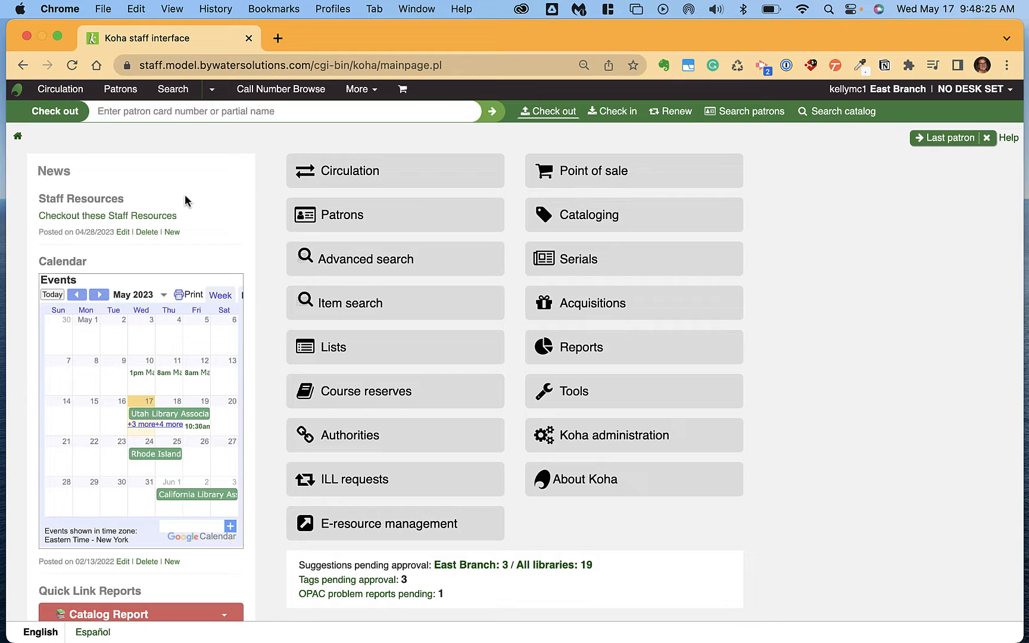
- View the Intro to Koha reference sheet from the Staff Resources page and return to the staff home page
left_click(151, 216)
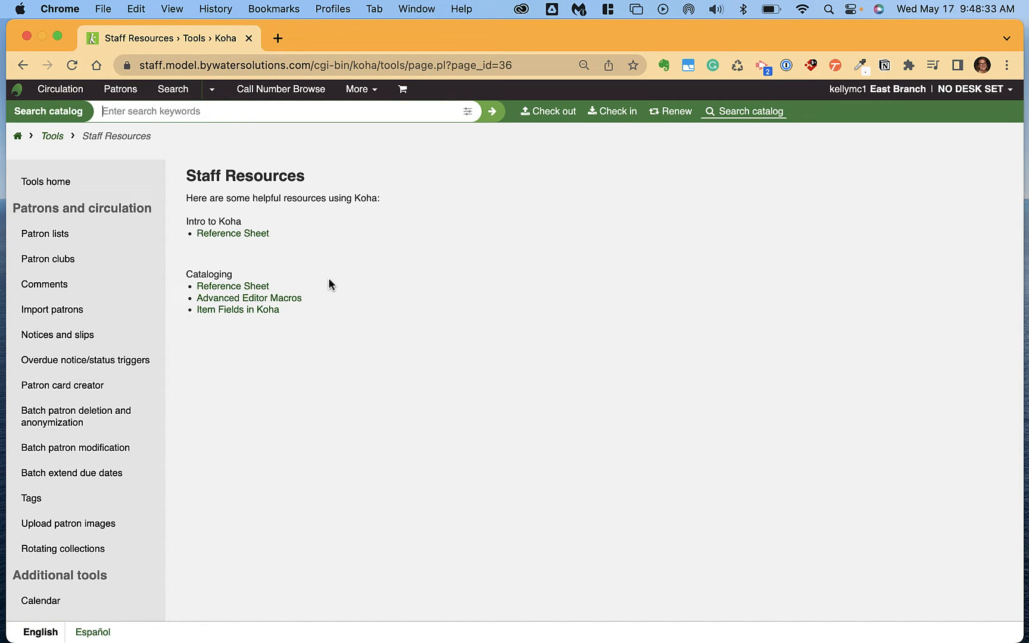
left_click(233, 236)
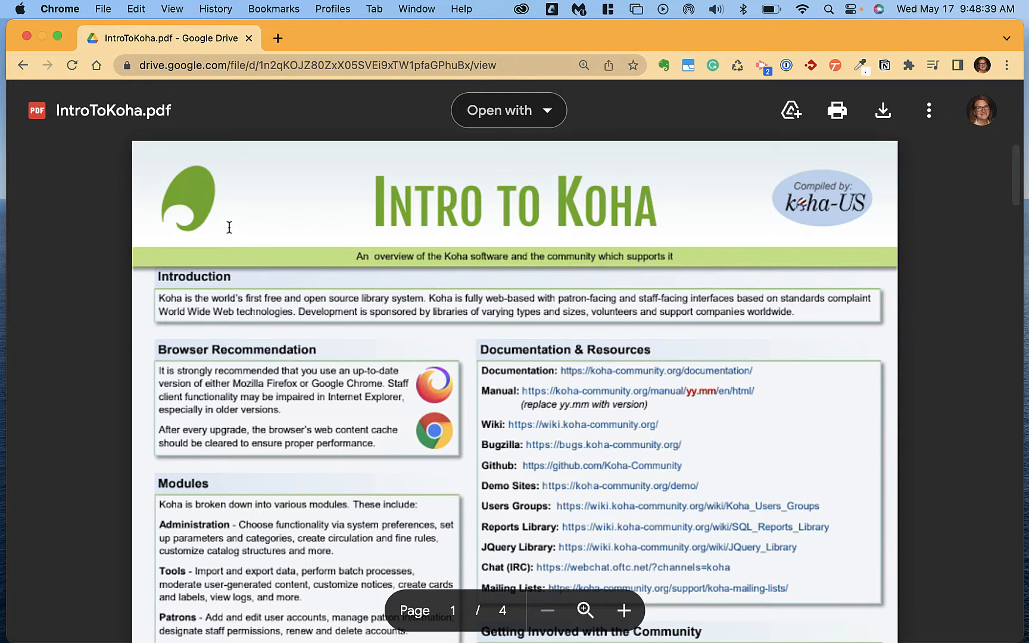
left_click(19, 66)
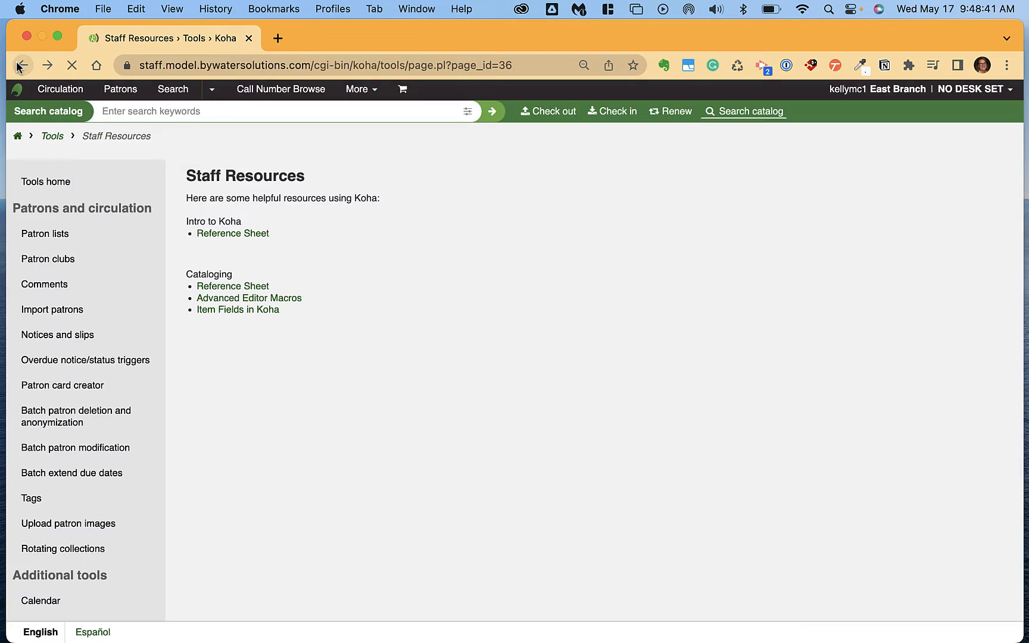
left_click(19, 66)
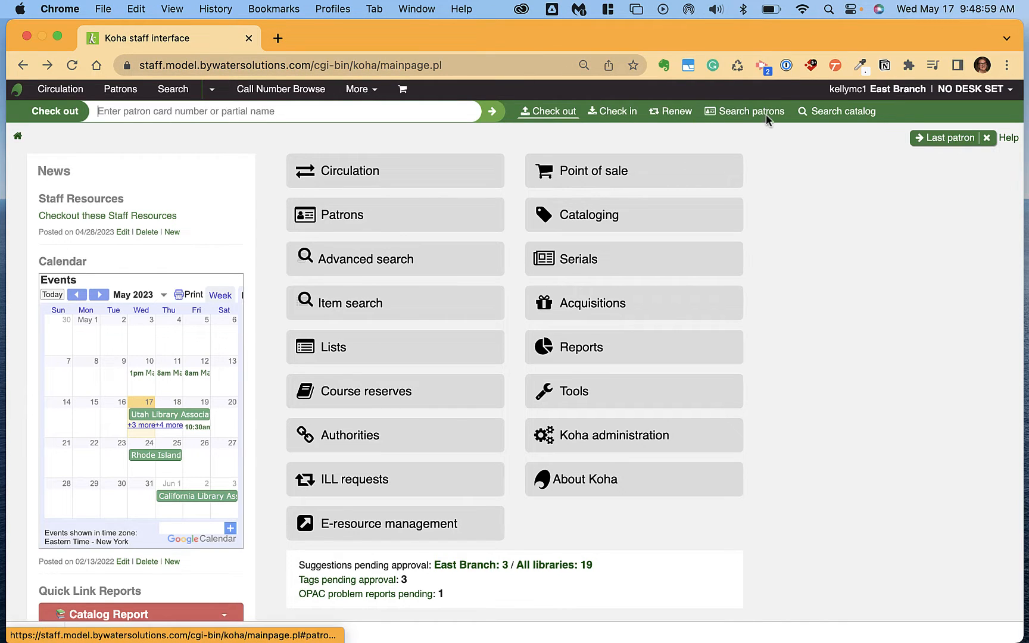
- Open the Koha manual from the home page's help and look through its Patrons chapter
left_click(1009, 141)
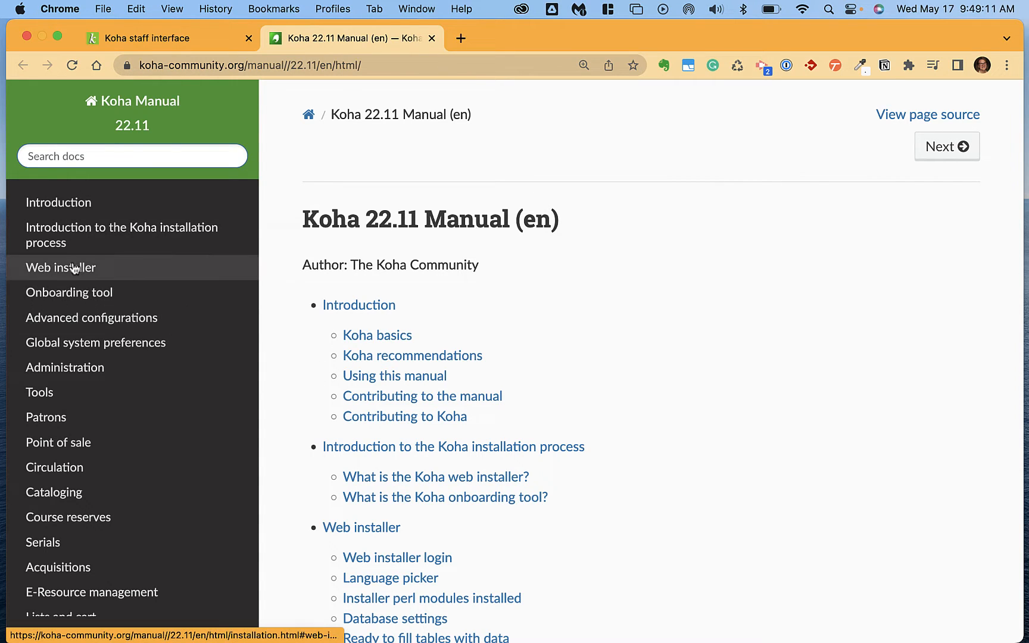
left_click(51, 424)
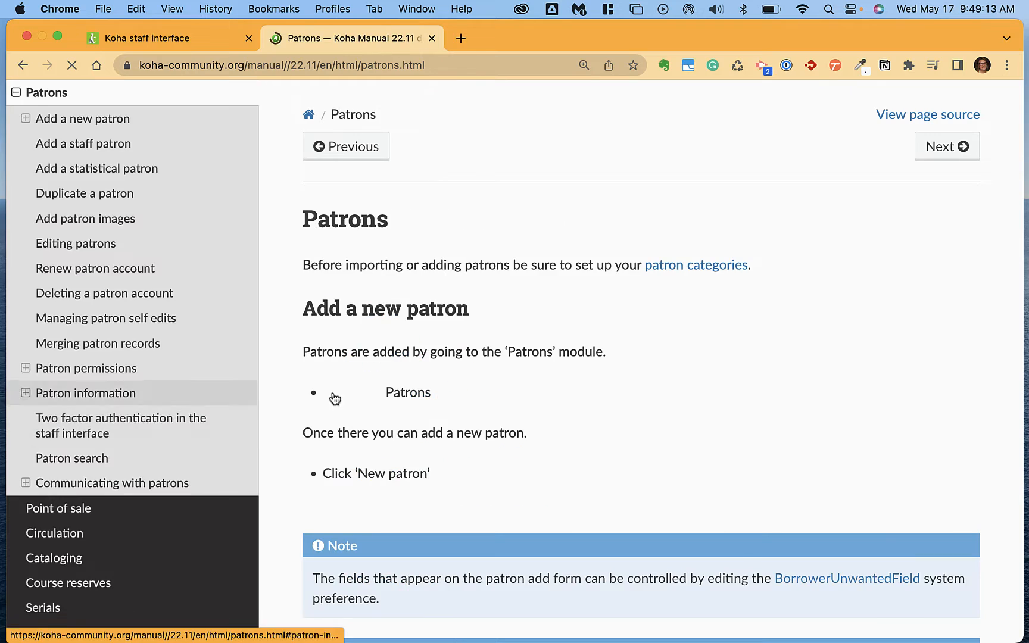
scroll(445, 394, "down", 6)
scroll(445, 393, "down", 4)
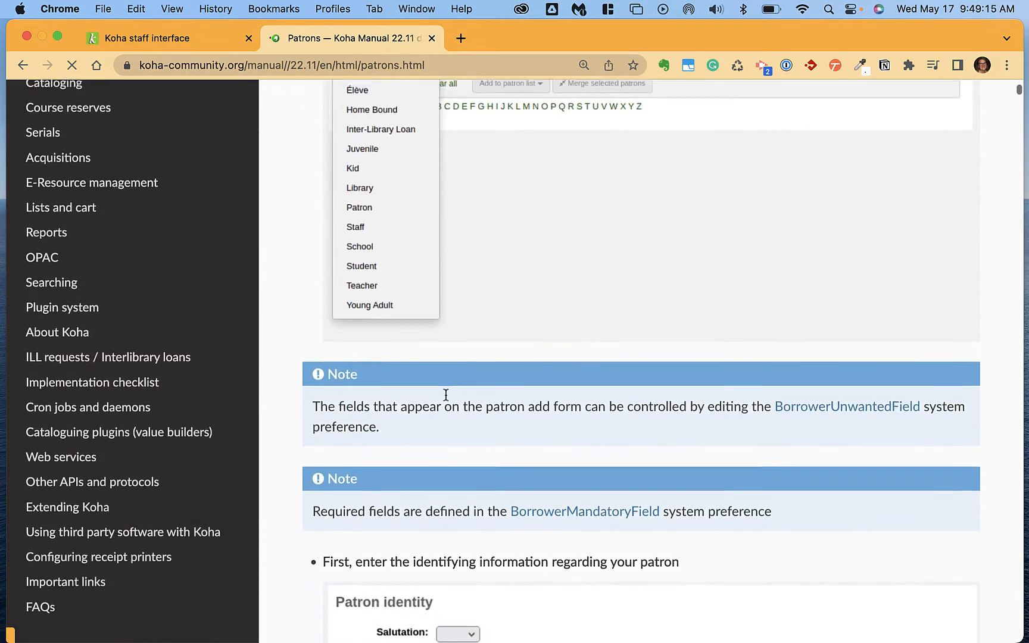
scroll(445, 393, "up", 10)
scroll(445, 393, "down", 1)
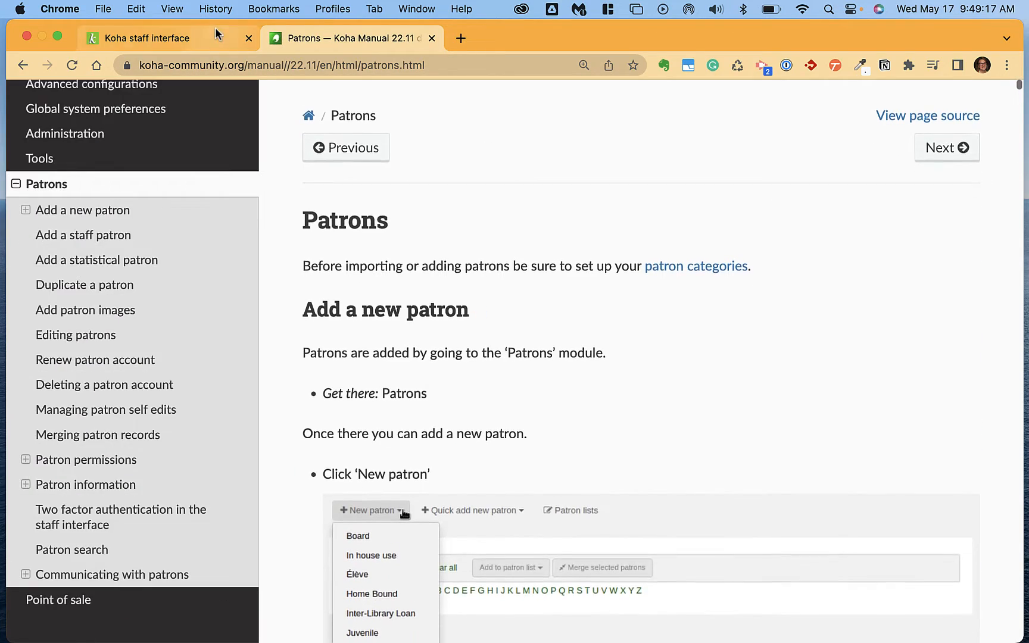
- Back in the staff interface, find the East Branch patron by partial name and open their checkout page
left_click(186, 39)
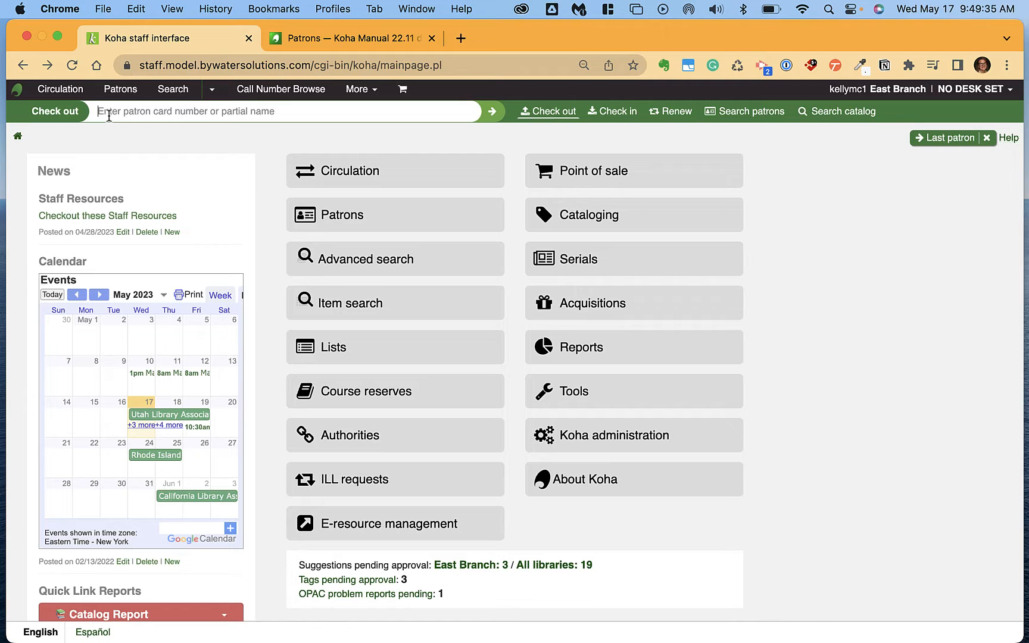
type("kell")
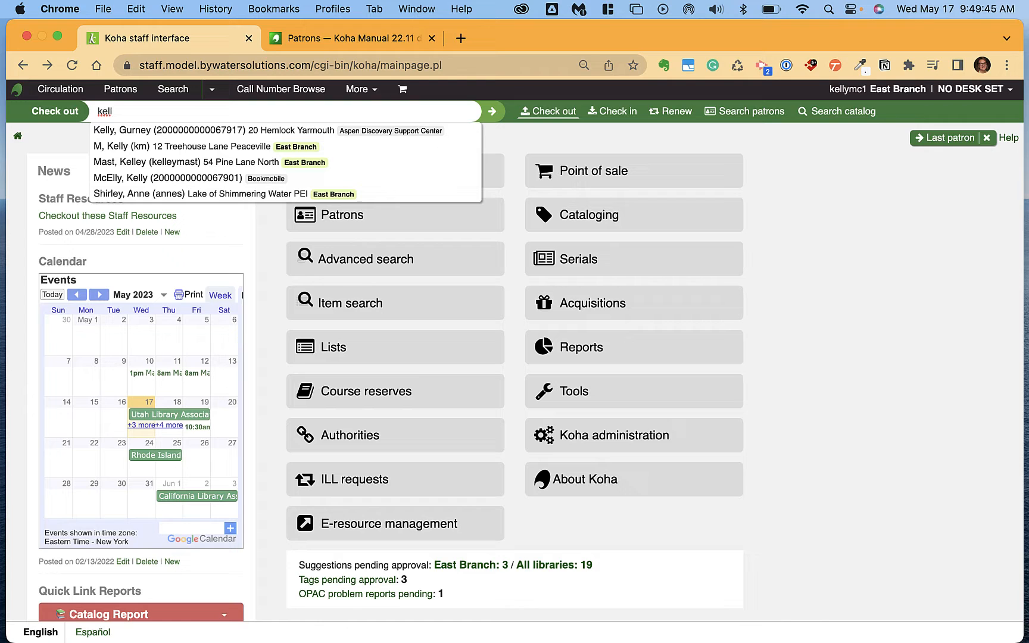
left_click(136, 145)
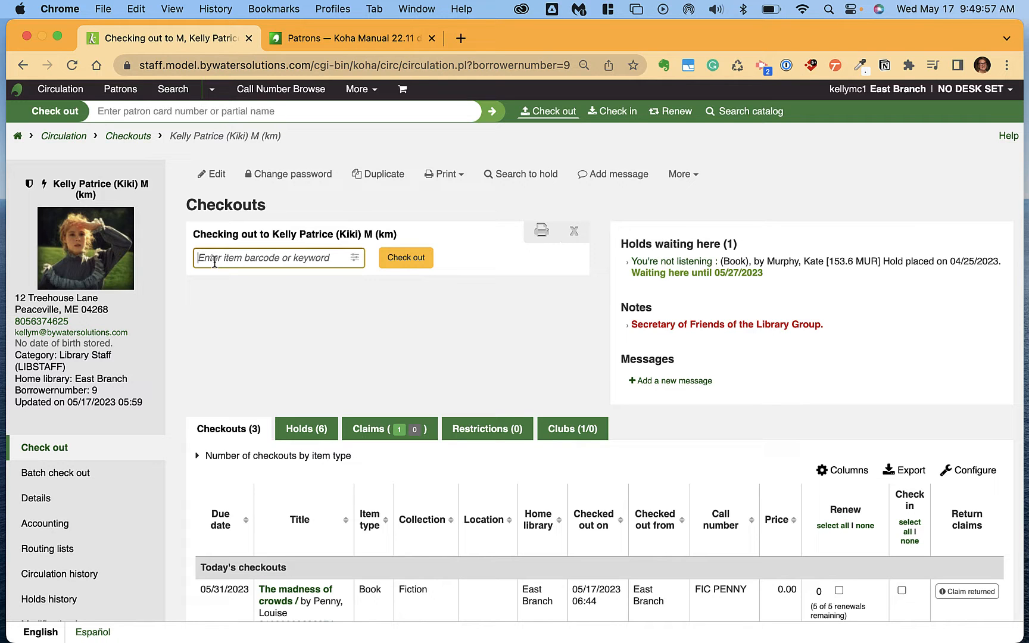
- Review the patron's account details, waiting holds, notes, messages and current checkouts
scroll(249, 315, "down", 3)
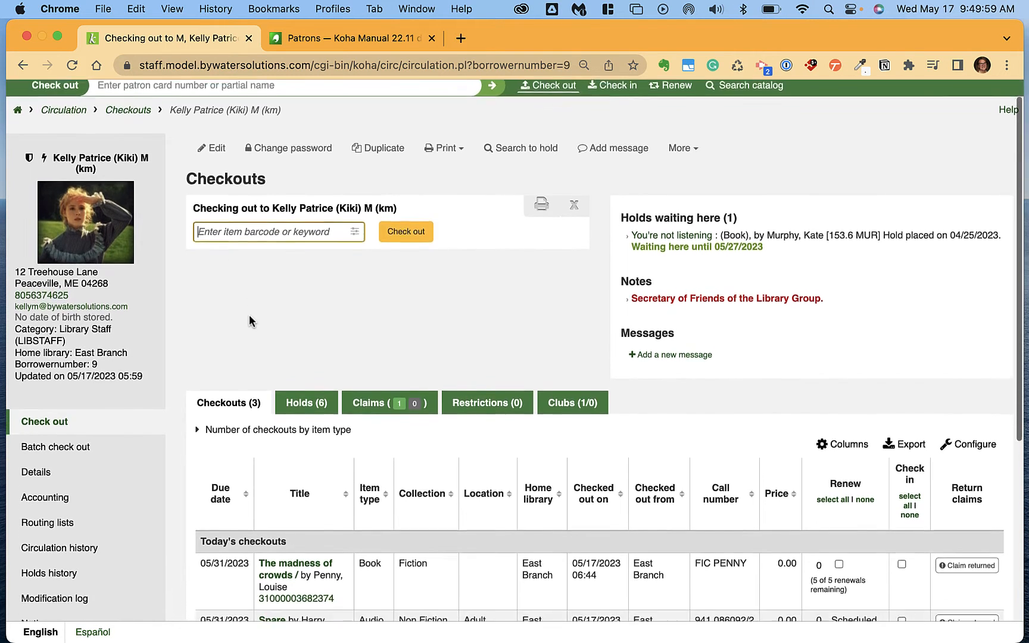
scroll(249, 316, "down", 1)
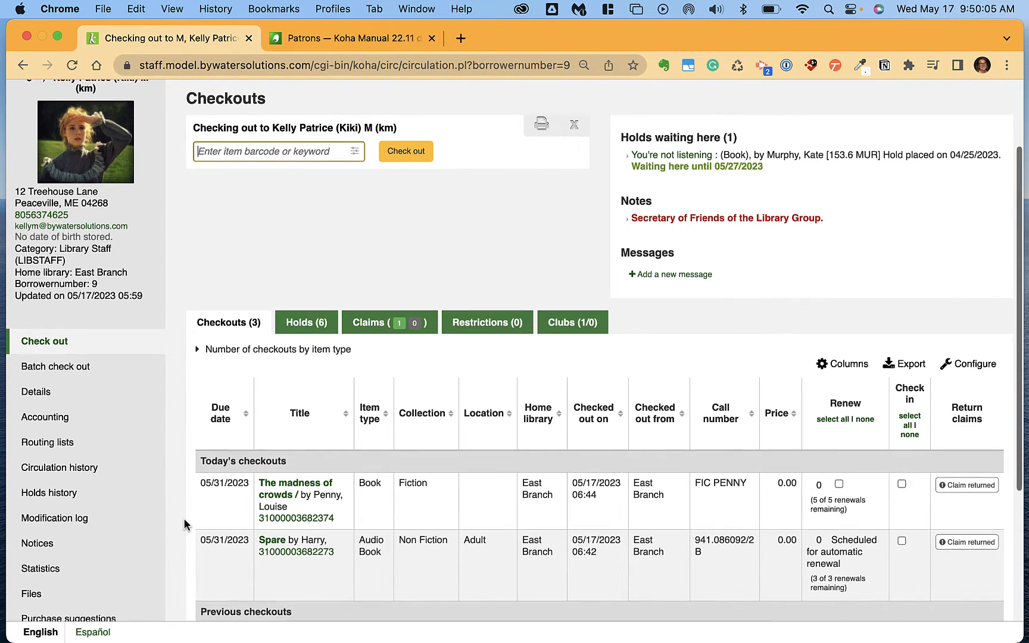
scroll(183, 517, "up", 1)
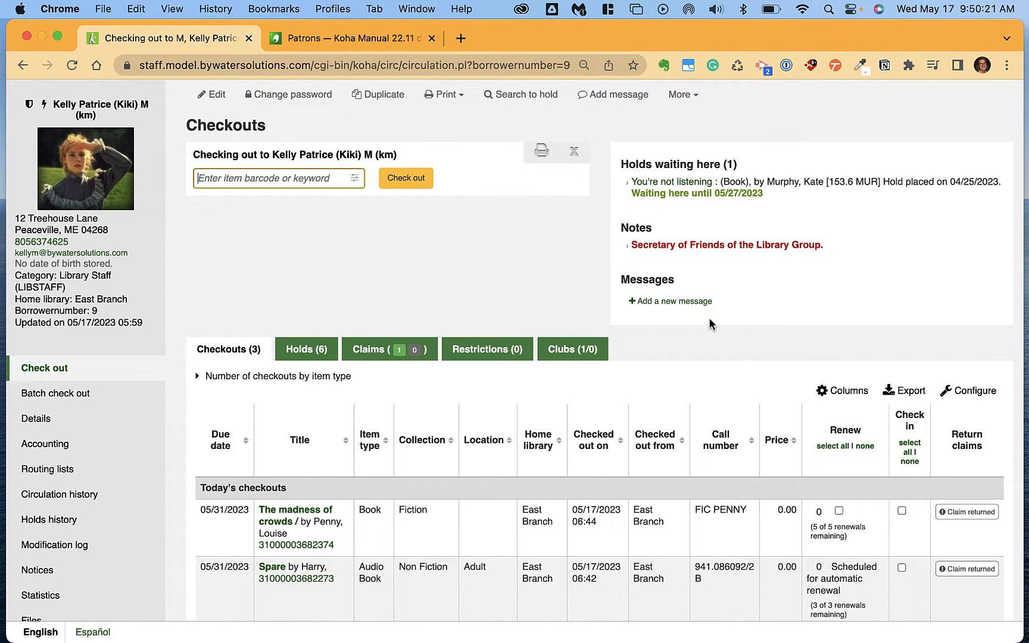
scroll(709, 323, "down", 3)
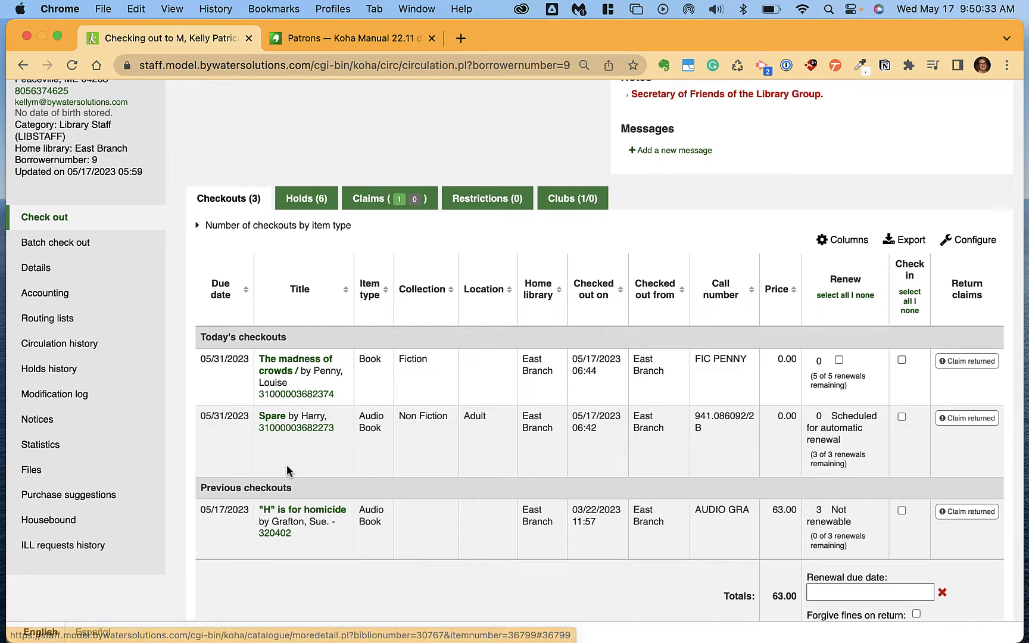
- Open the catalog record for the checked-out title The madness of crowds in a separate browser tab
right_click(279, 365)
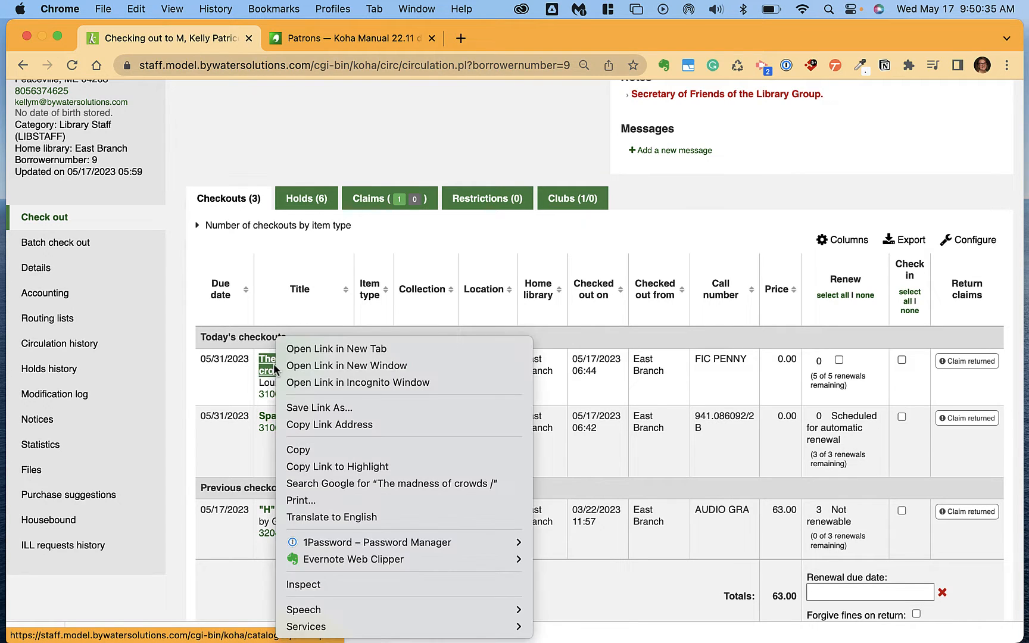
left_click(303, 350)
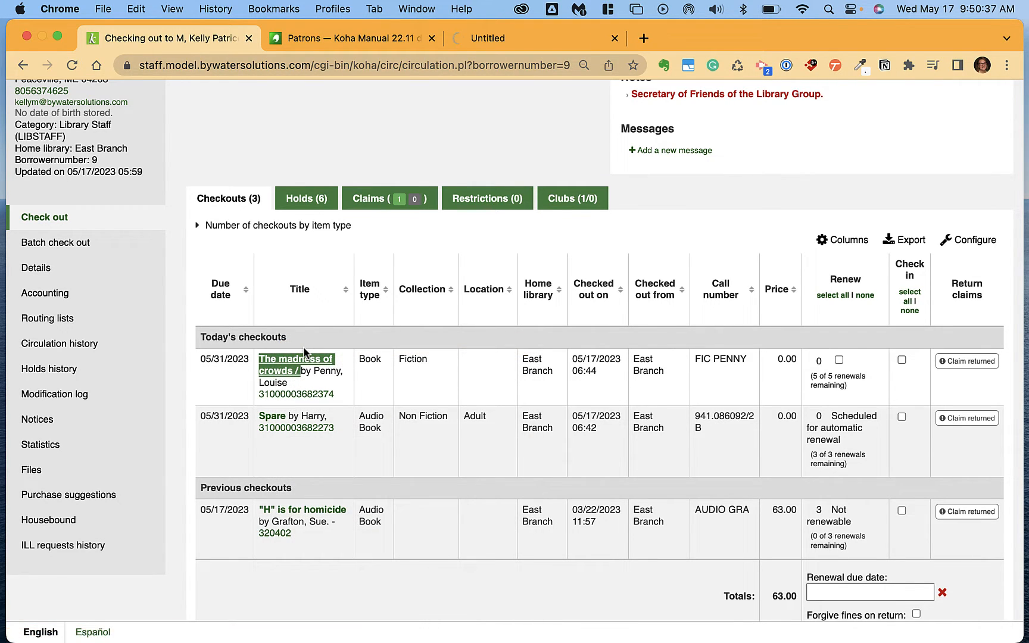
left_click(518, 38)
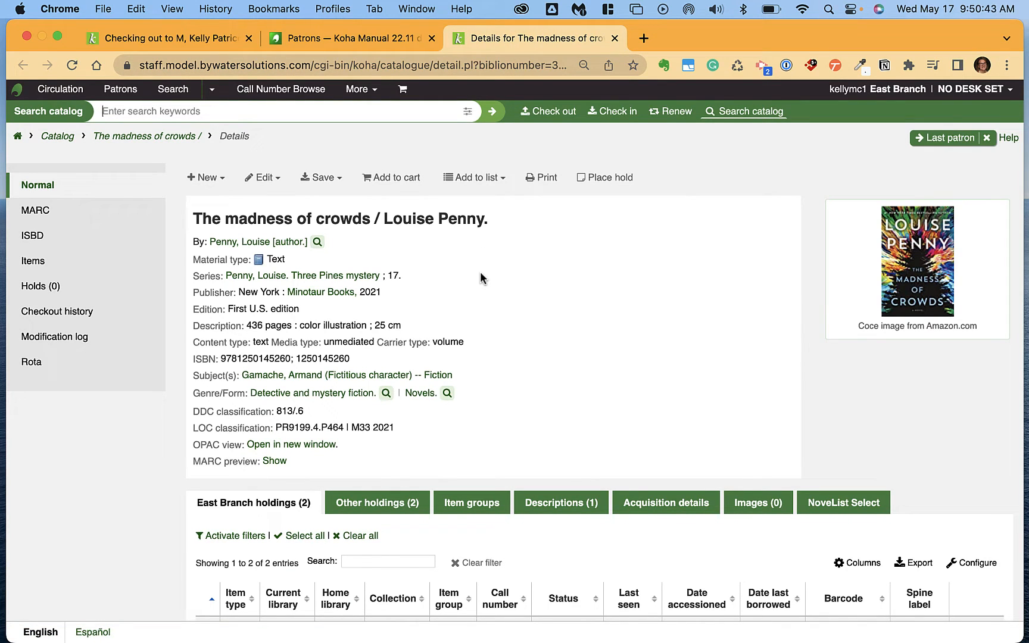
- Examine the bibliographic details, the East Branch holdings and the other libraries' holdings of The madness of crowds
scroll(480, 278, "down", 5)
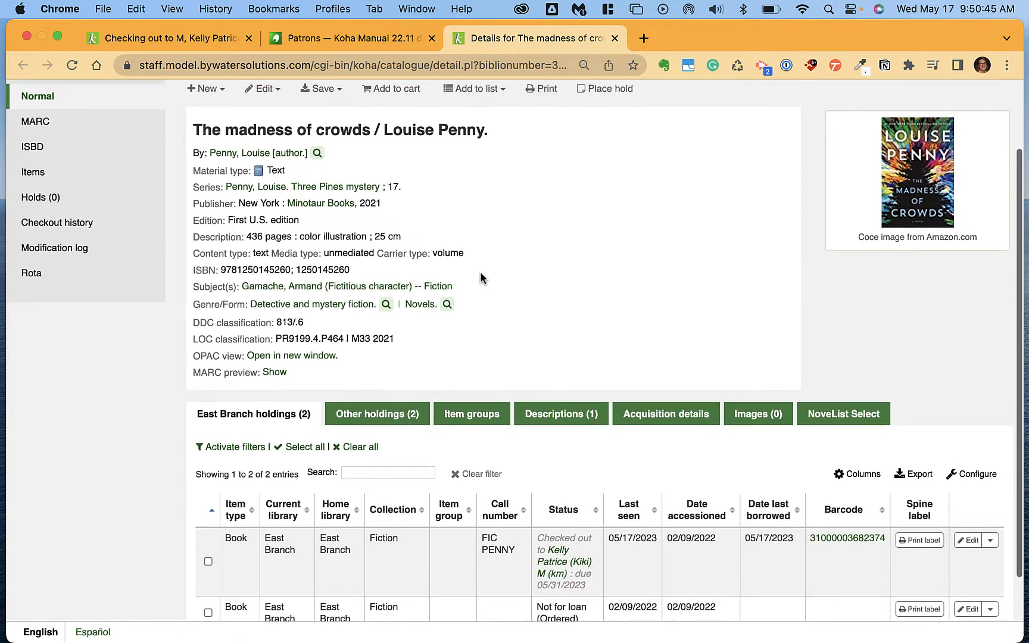
scroll(480, 273, "up", 1)
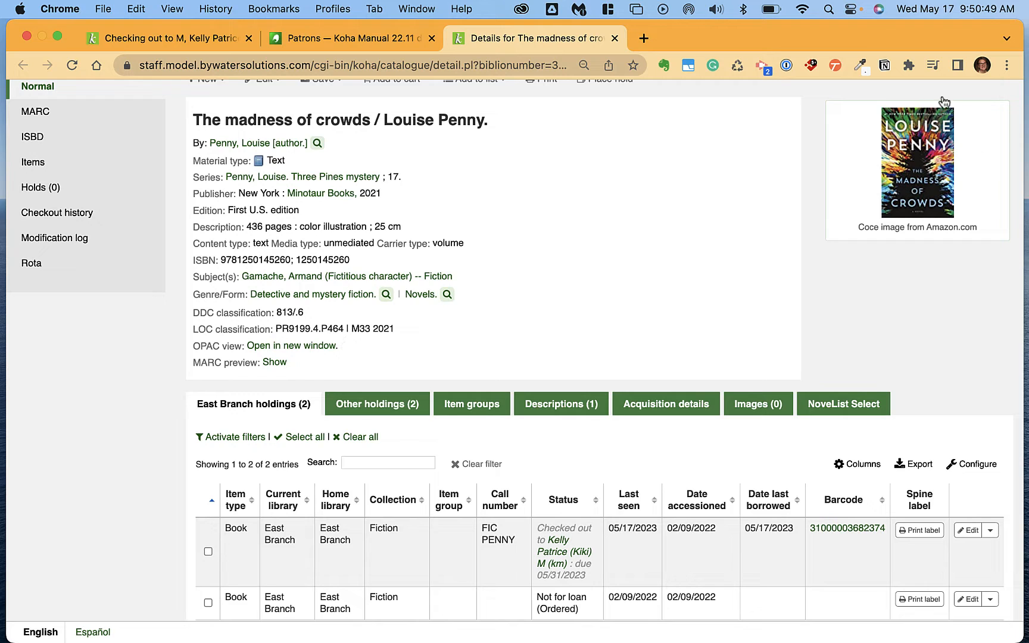
scroll(737, 535, "down", 1)
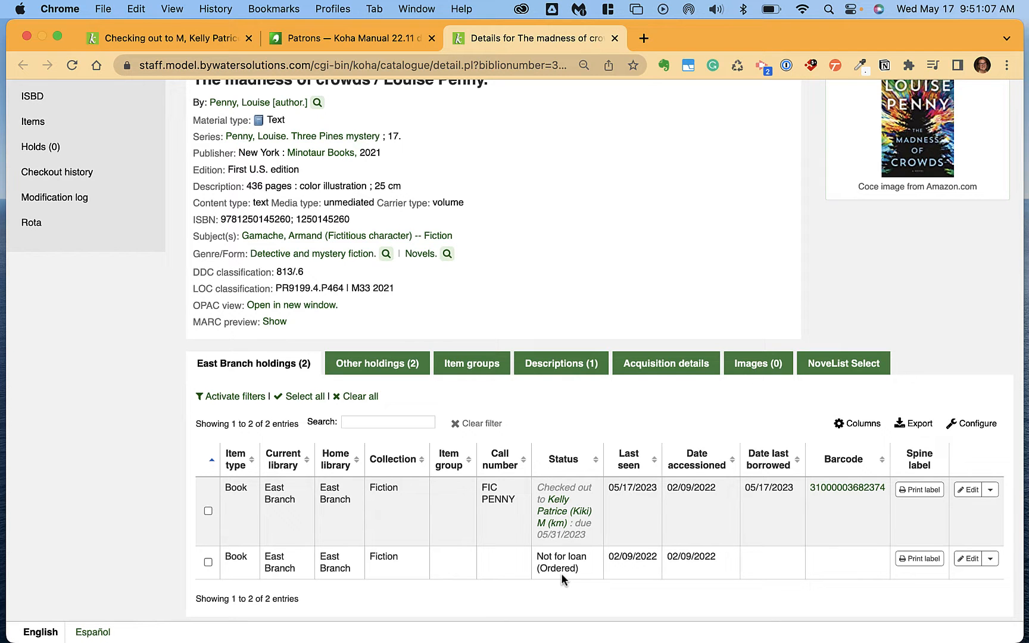
scroll(180, 369, "up", 3)
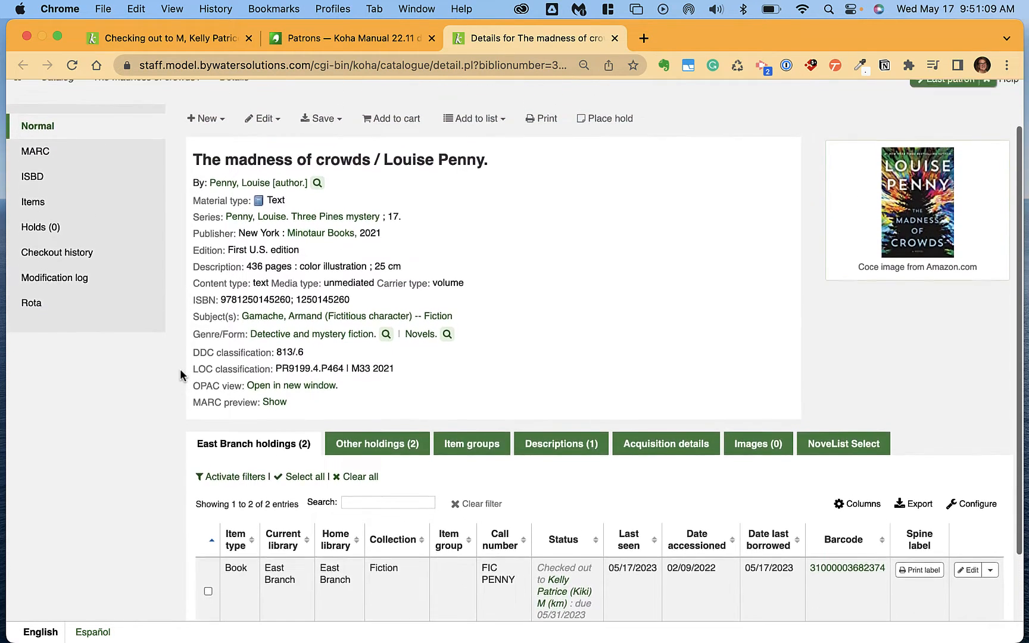
scroll(179, 374, "up", 2)
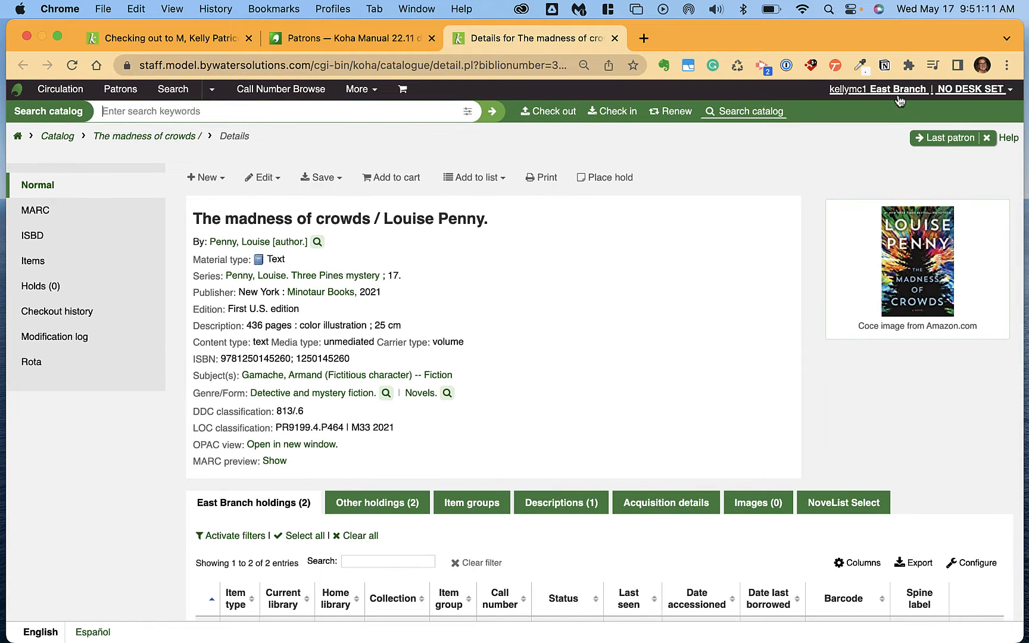
scroll(690, 326, "down", 2)
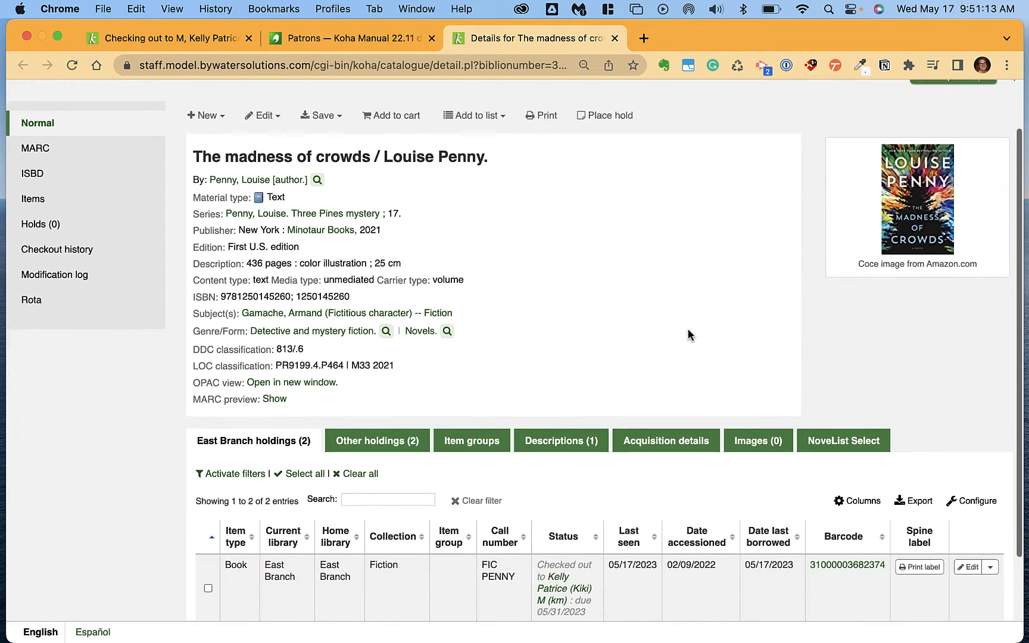
scroll(687, 329, "down", 2)
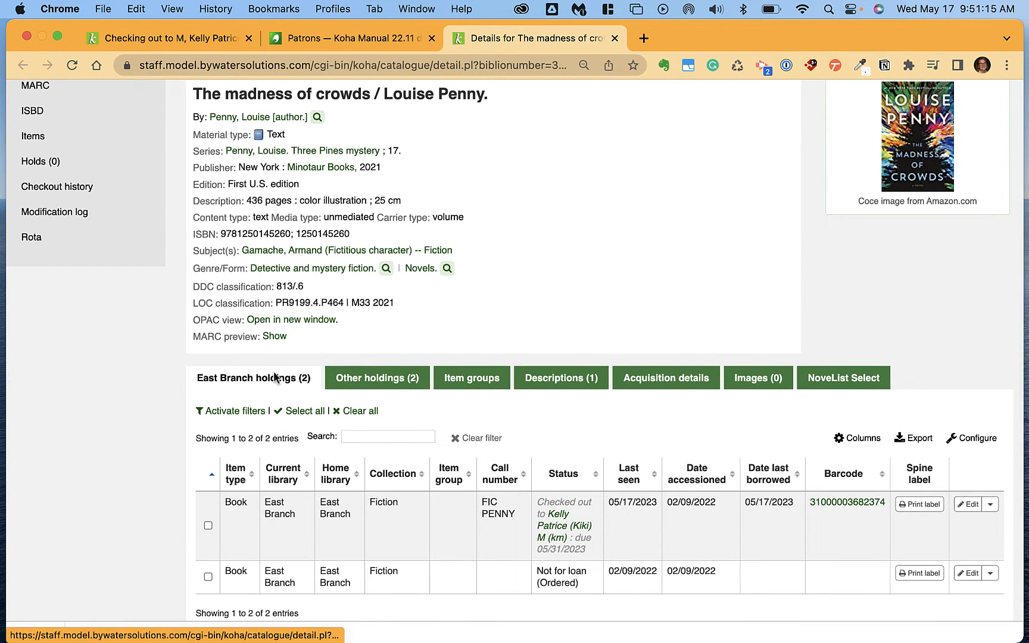
left_click(364, 381)
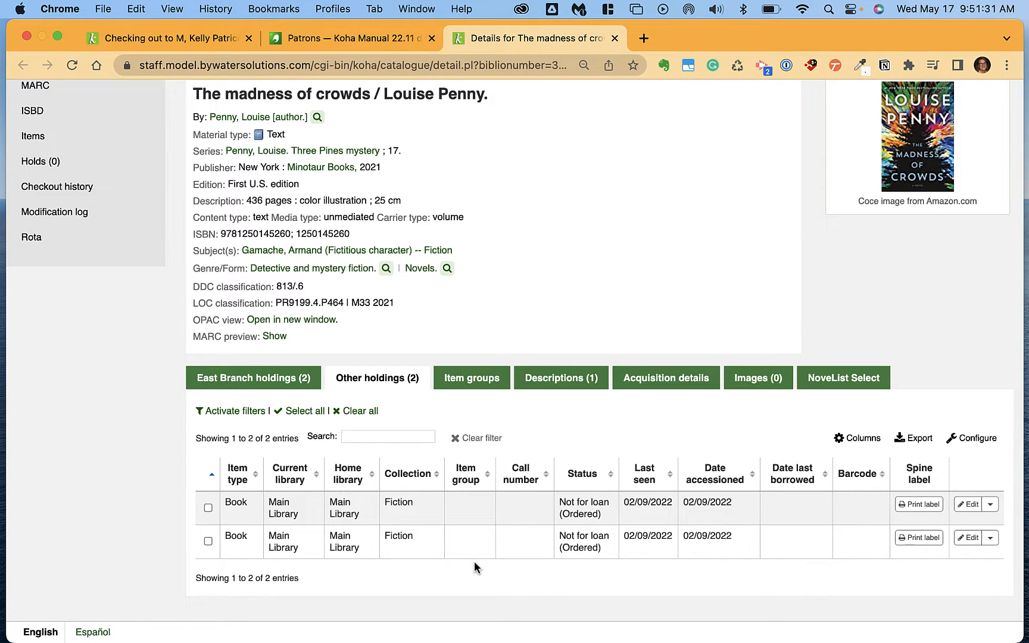
scroll(474, 561, "up", 5)
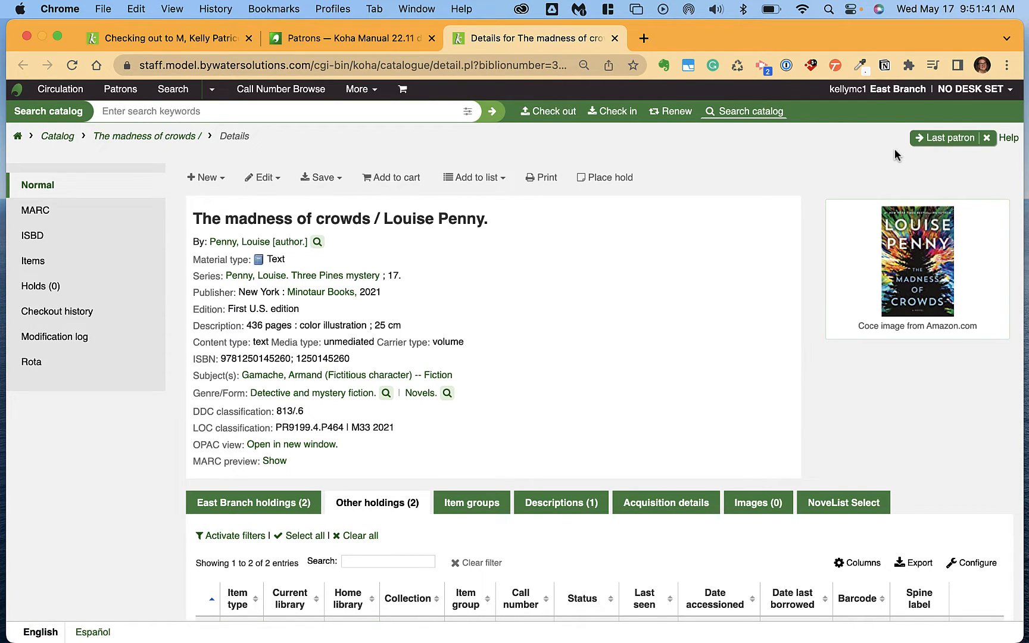
- Return to the patron's checkout page and display the patron's holds
left_click(183, 42)
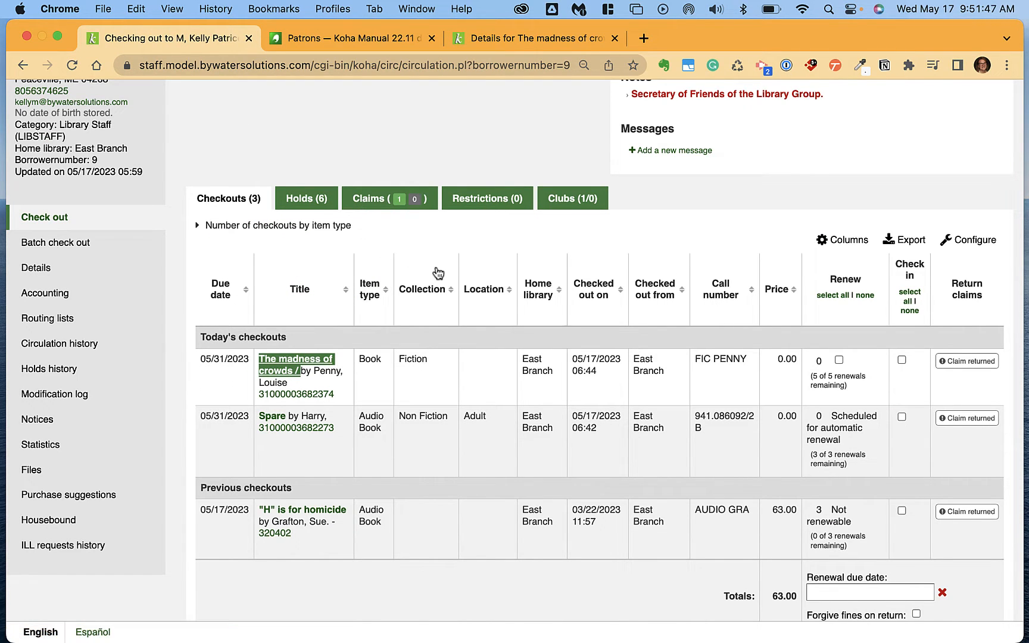
scroll(658, 342, "right", 1)
scroll(658, 341, "left", 1)
left_click(309, 204)
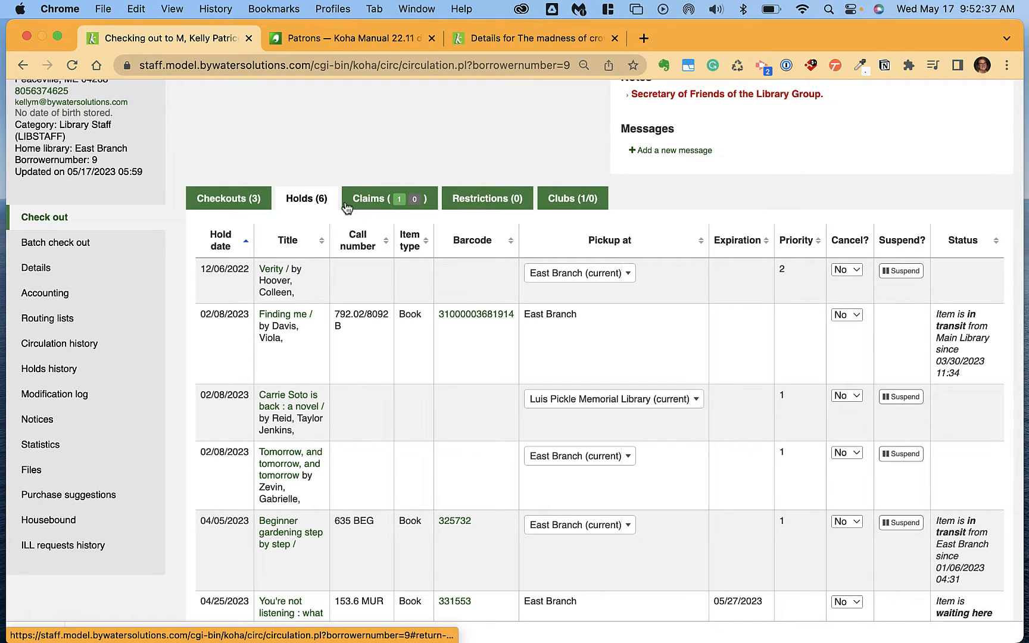
- View the patron's return claims, including the resolved claim
left_click(375, 206)
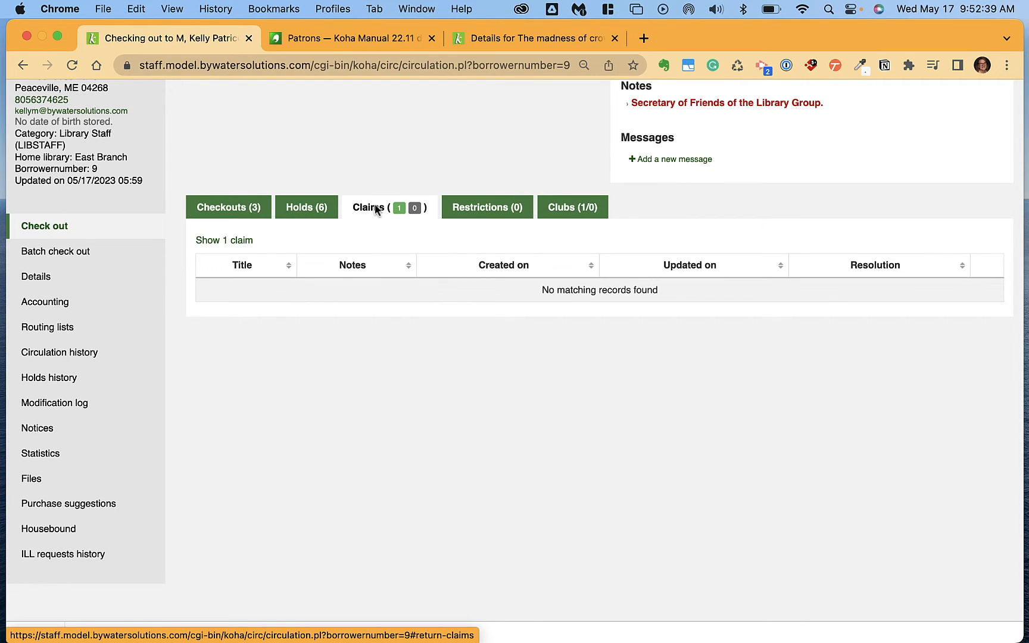
left_click(208, 241)
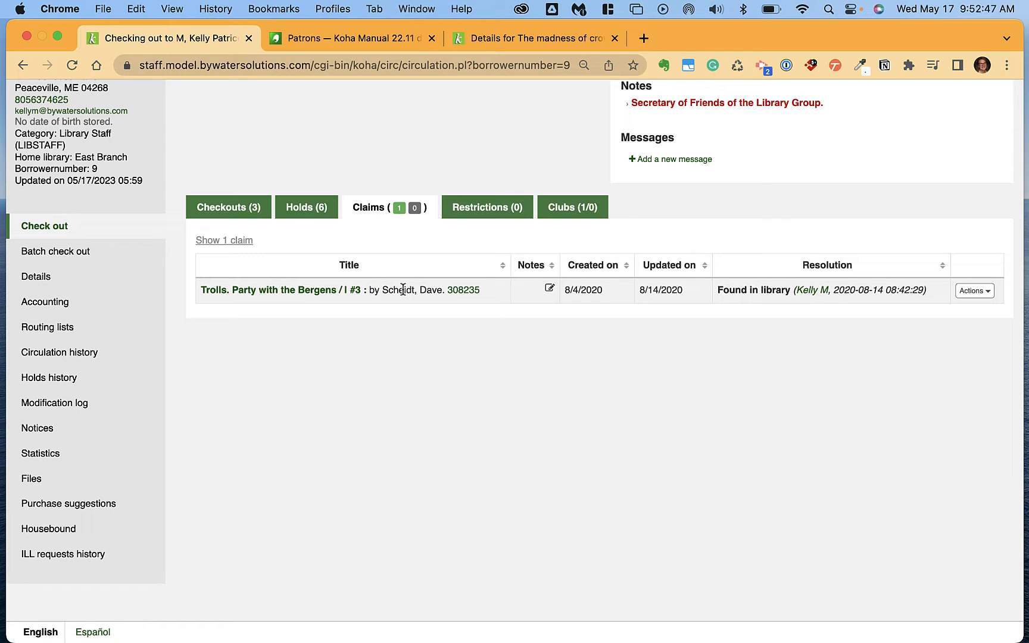
- Open the patron's sent notices, read the most recent Hold Available for Pickup at East Branch notice, and close it
scroll(402, 290, "up", 1)
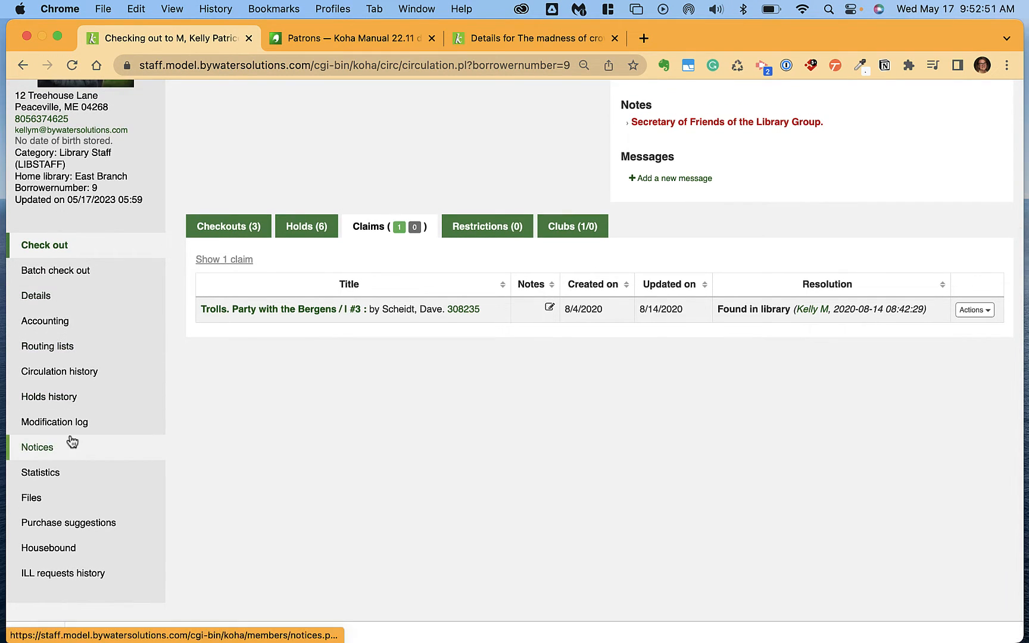
scroll(220, 396, "up", 3)
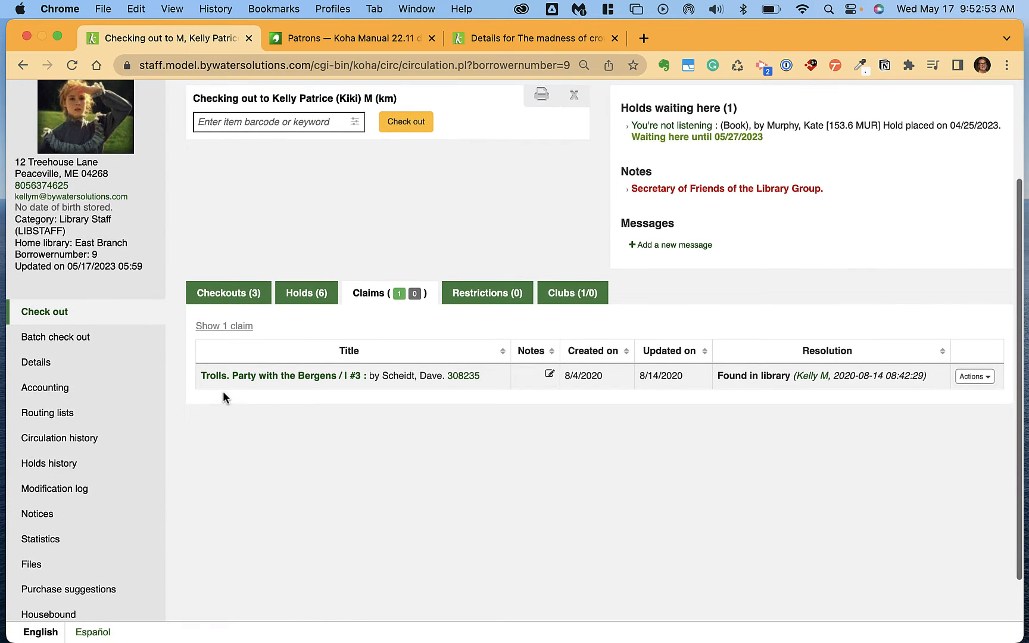
left_click(27, 515)
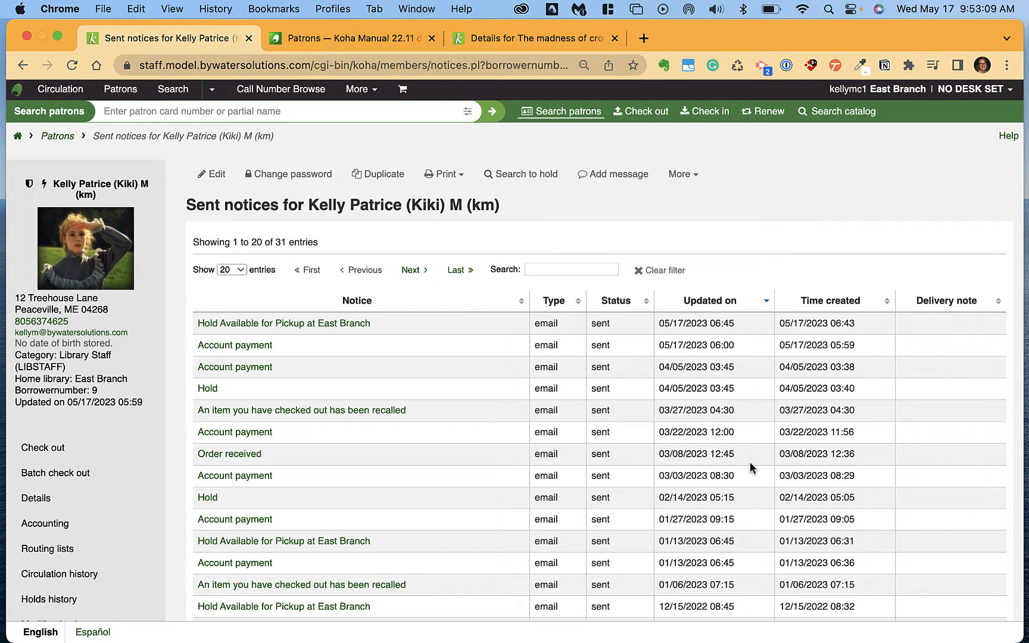
left_click(324, 324)
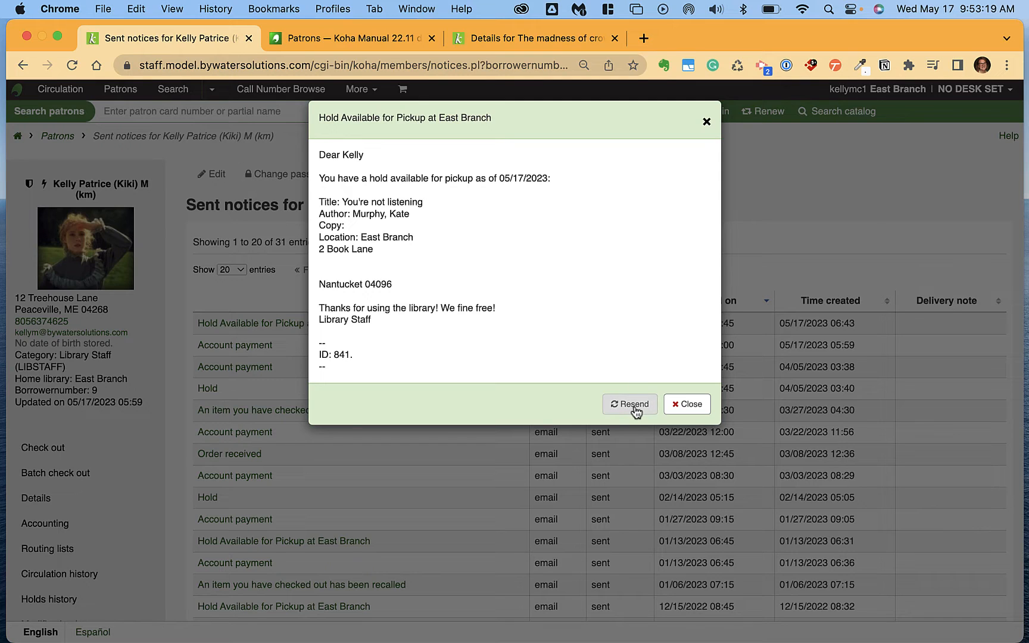
left_click(688, 408)
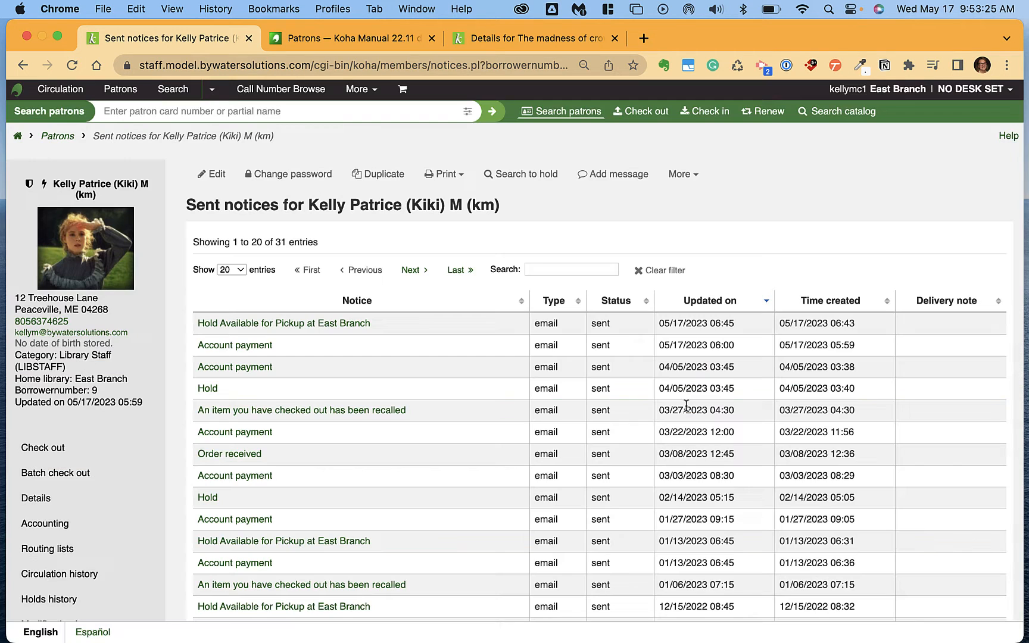
- Open the patron's record for editing from the checkout page and review the identity and main address fields, including the predefined city choices
left_click(66, 451)
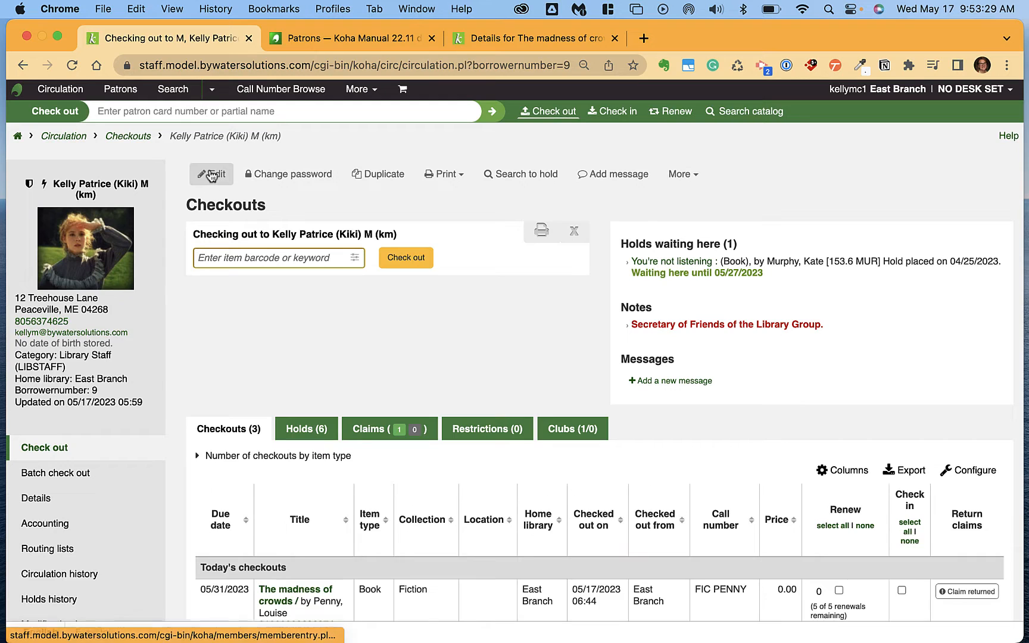
left_click(211, 176)
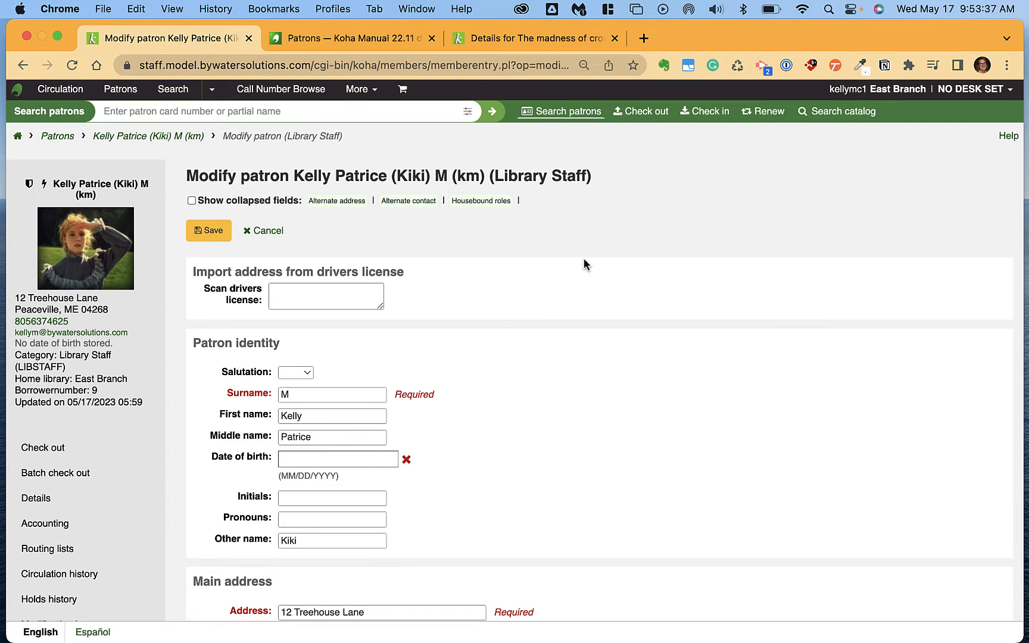
scroll(583, 264, "down", 4)
scroll(584, 258, "down", 1)
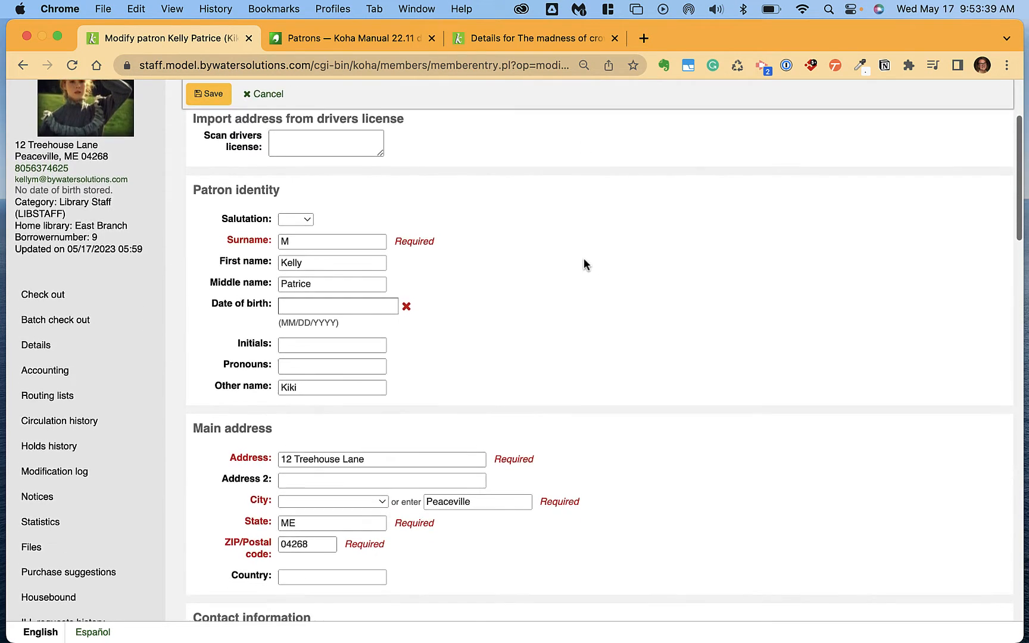
scroll(570, 317, "down", 2)
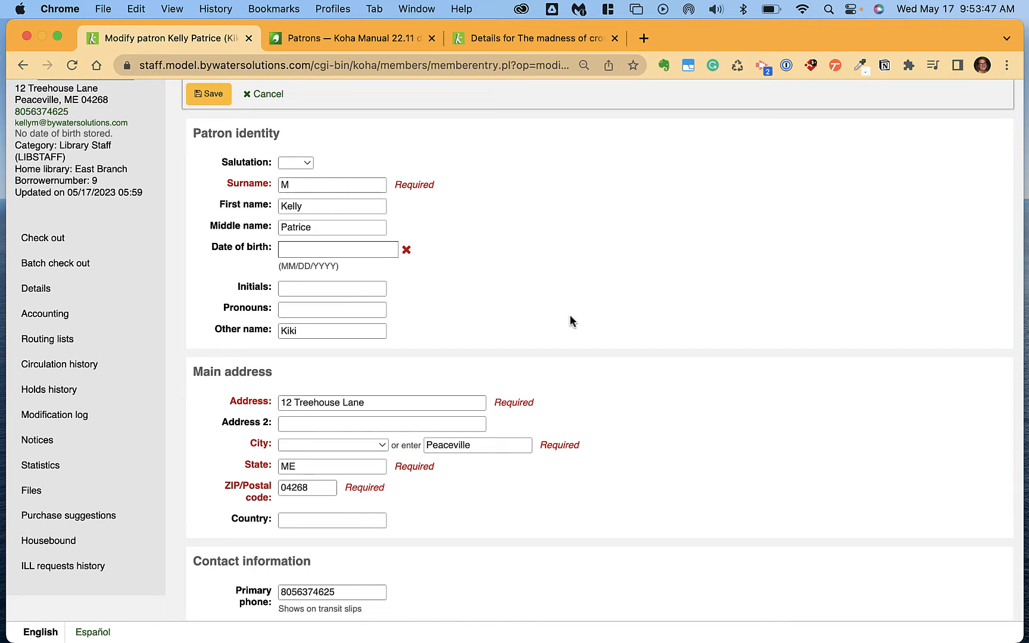
scroll(570, 321, "down", 3)
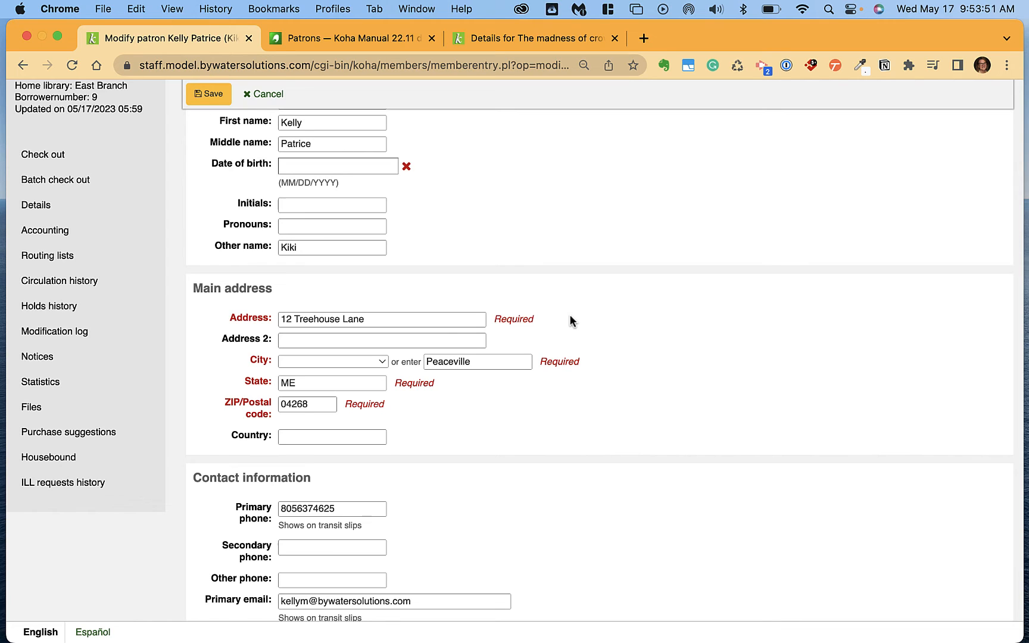
left_click(373, 362)
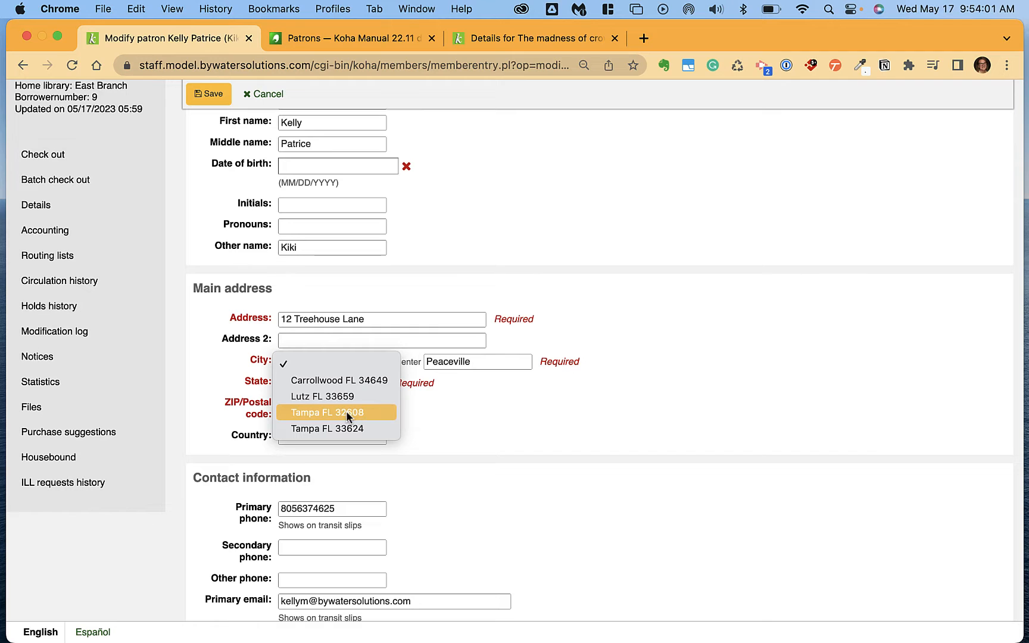
left_click(490, 406)
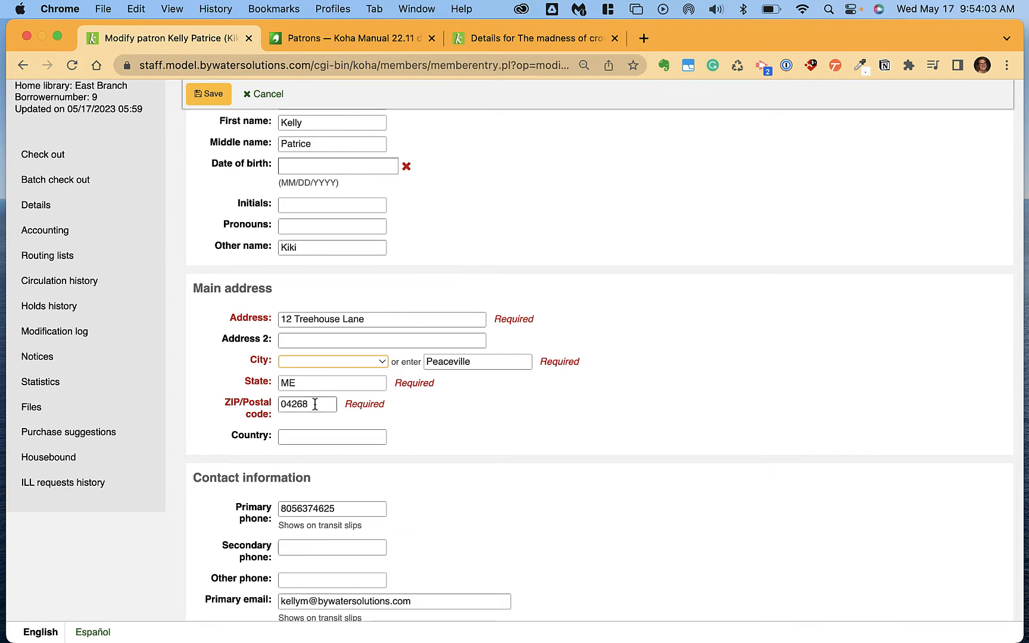
- Review the contact information fields, and expand and collapse the Alternate address and Alternate contact sections
scroll(513, 426, "down", 1)
scroll(512, 427, "down", 6)
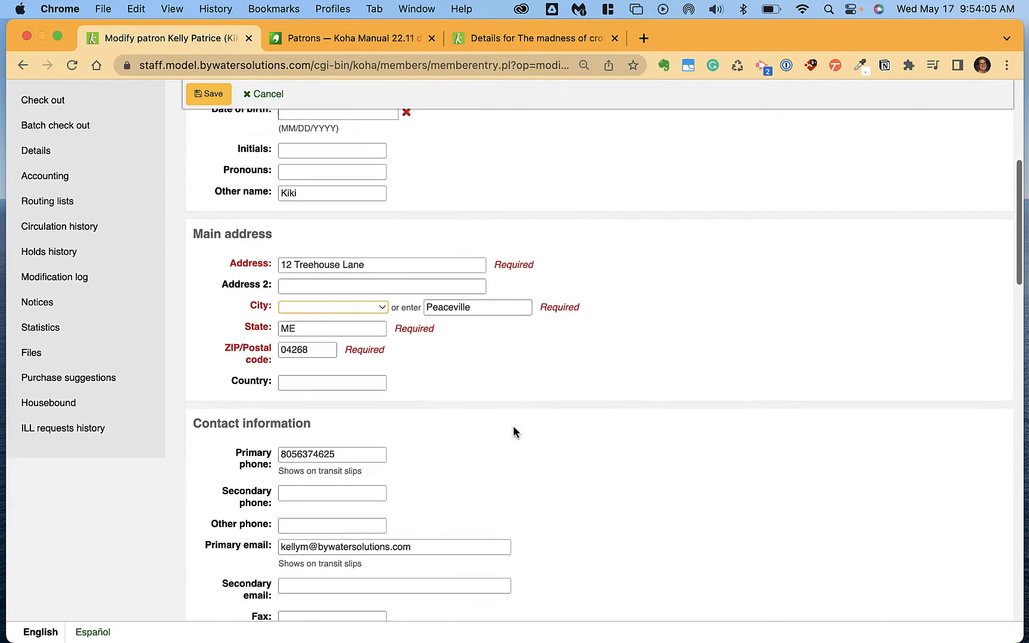
scroll(513, 427, "down", 1)
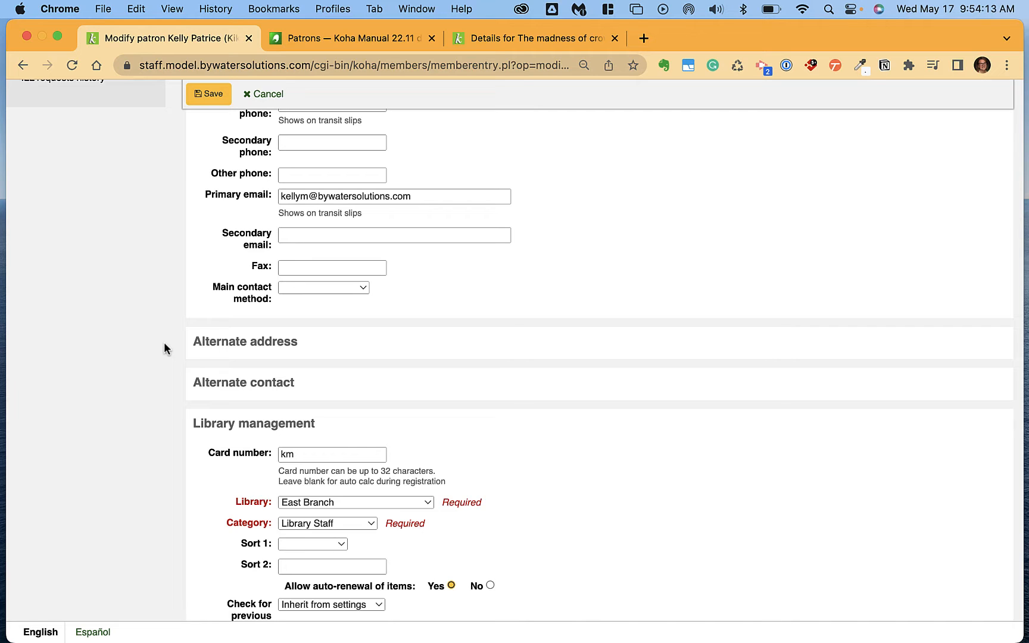
left_click(221, 345)
left_click(221, 346)
left_click(224, 389)
left_click(219, 386)
- Review the Library management fields and the available patron categories, keeping Library Staff selected
scroll(219, 385, "down", 5)
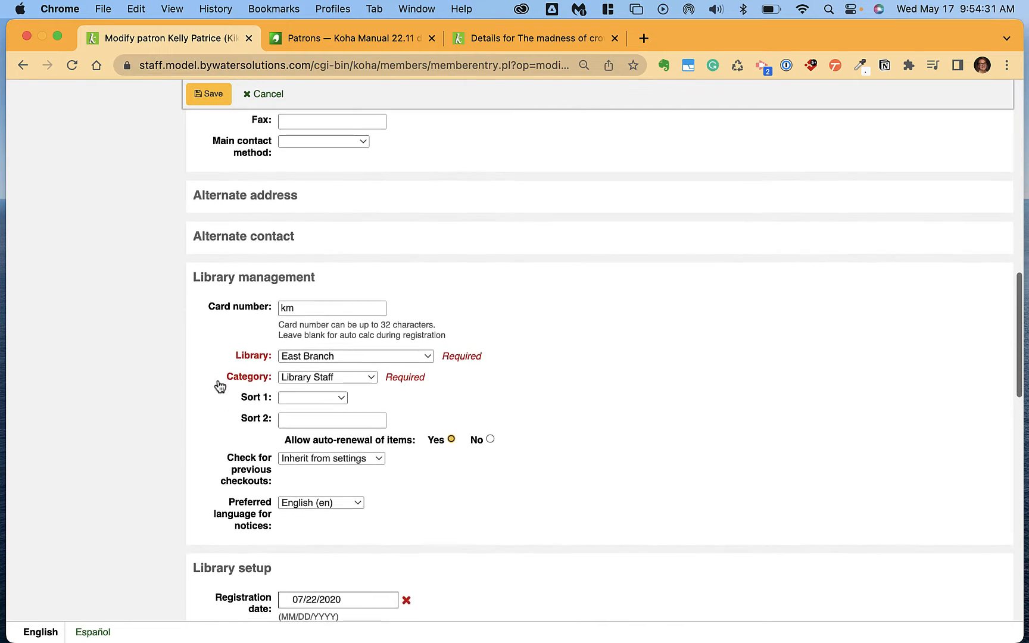
scroll(218, 385, "down", 5)
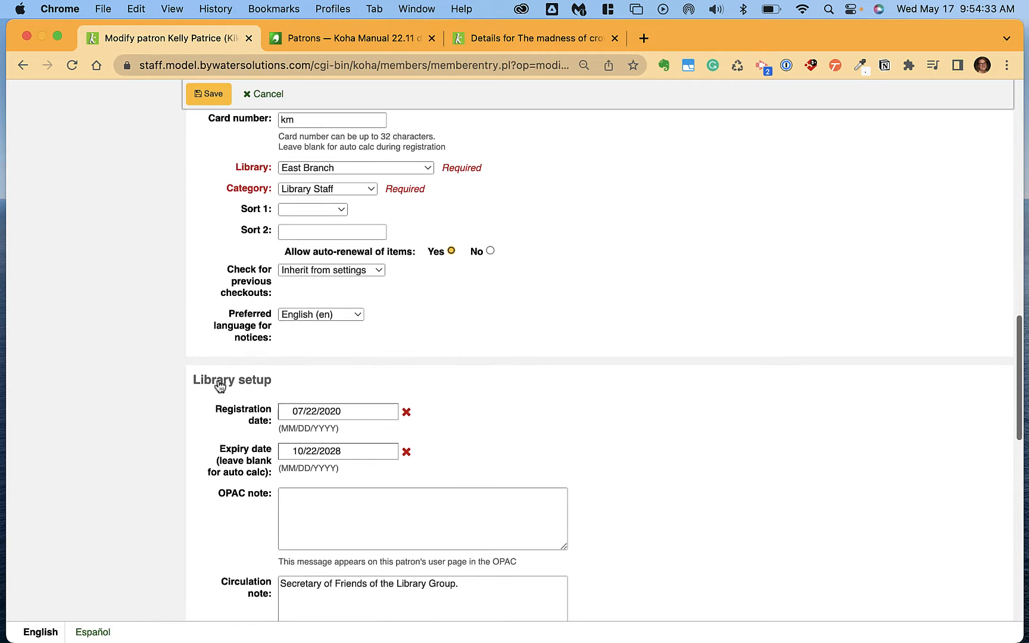
left_click(341, 189)
left_click(578, 203)
left_click(343, 190)
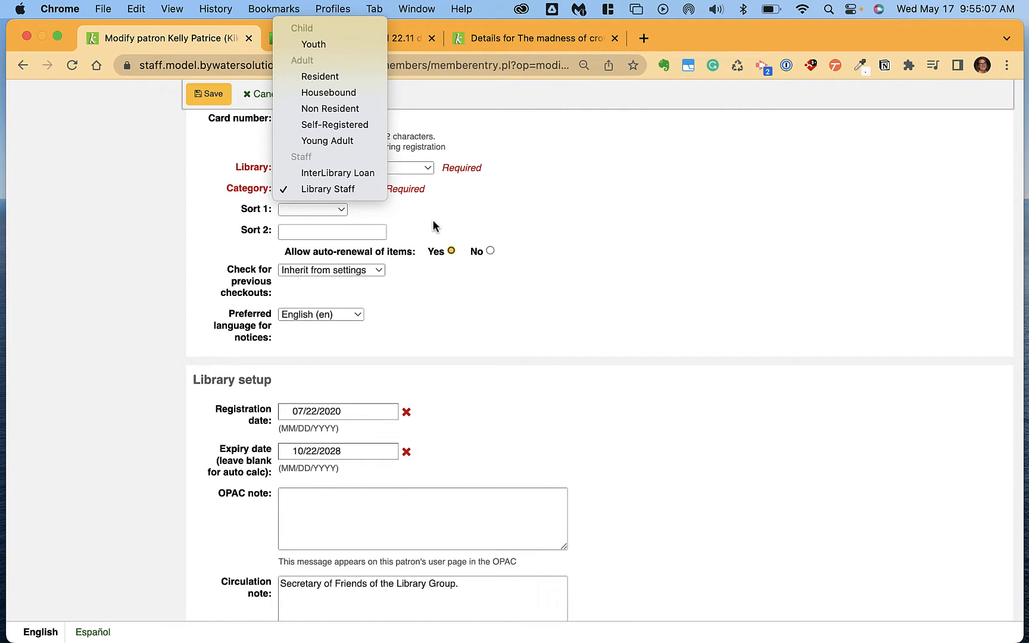
key("Escape")
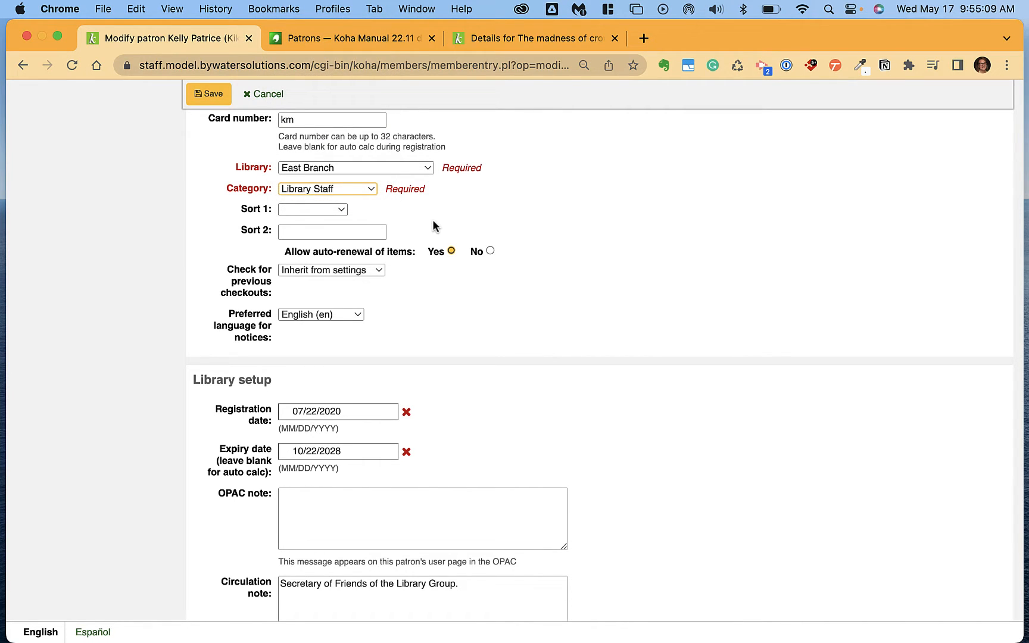
- Examine the library setup, login, account flags and messaging preferences sections, including the SMS provider choices
scroll(455, 395, "down", 5)
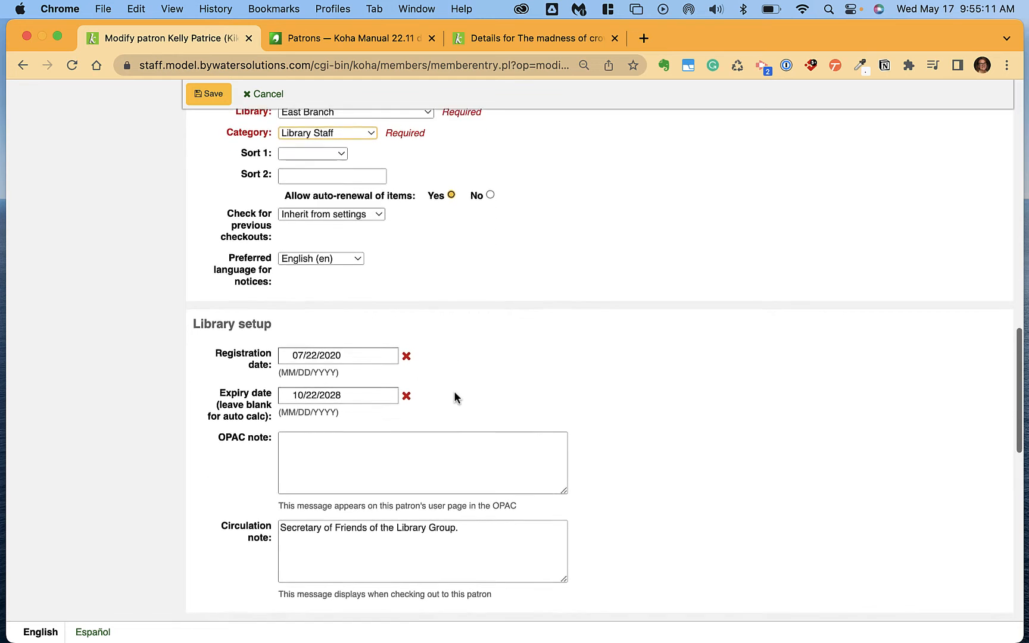
scroll(455, 393, "down", 10)
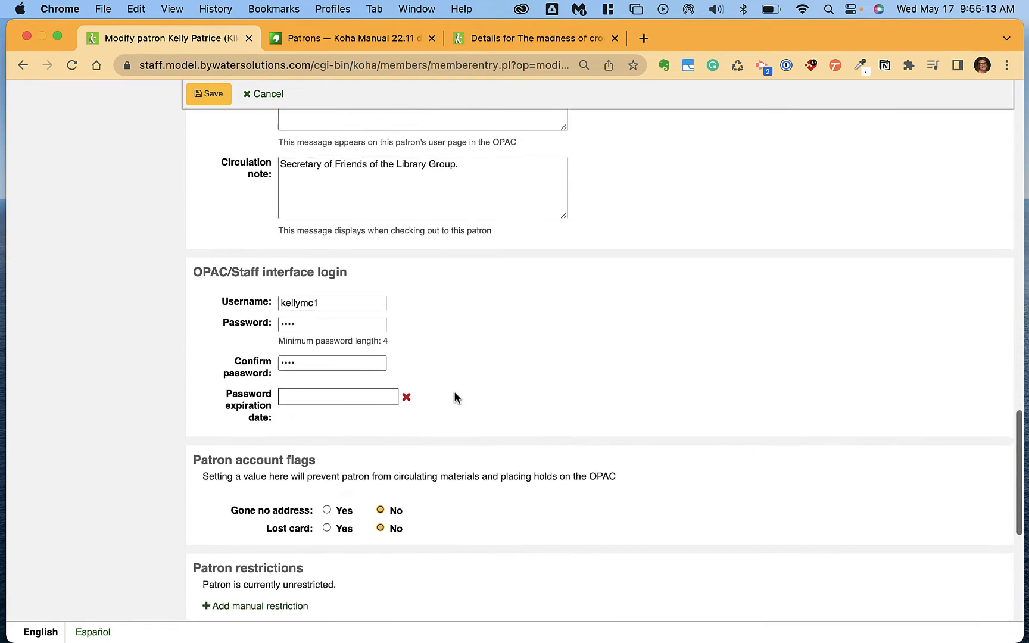
scroll(455, 394, "down", 9)
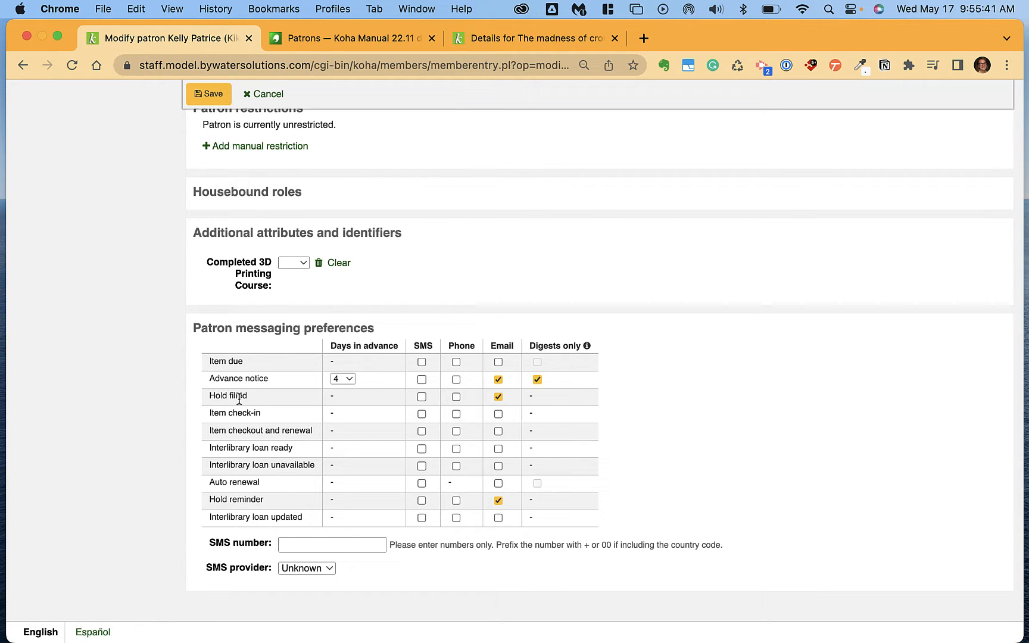
left_click(294, 571)
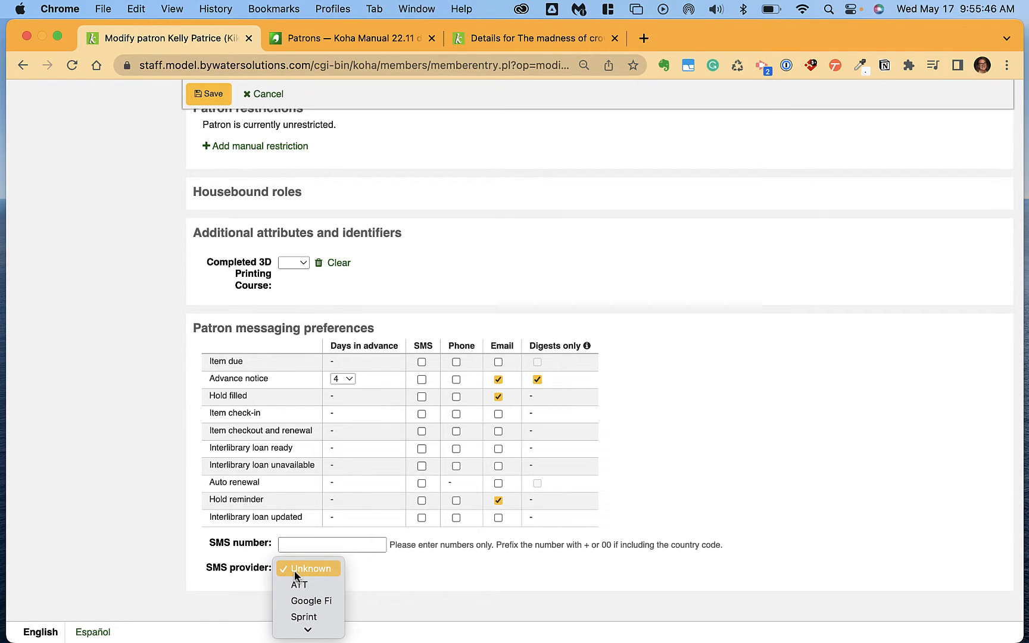
left_click(420, 571)
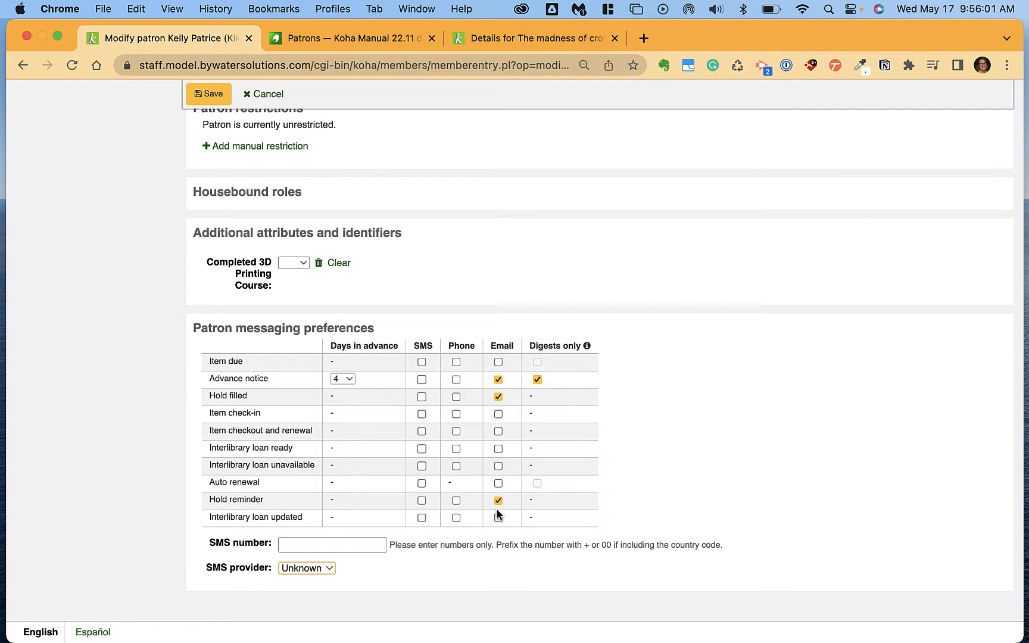
scroll(496, 508, "up", 1)
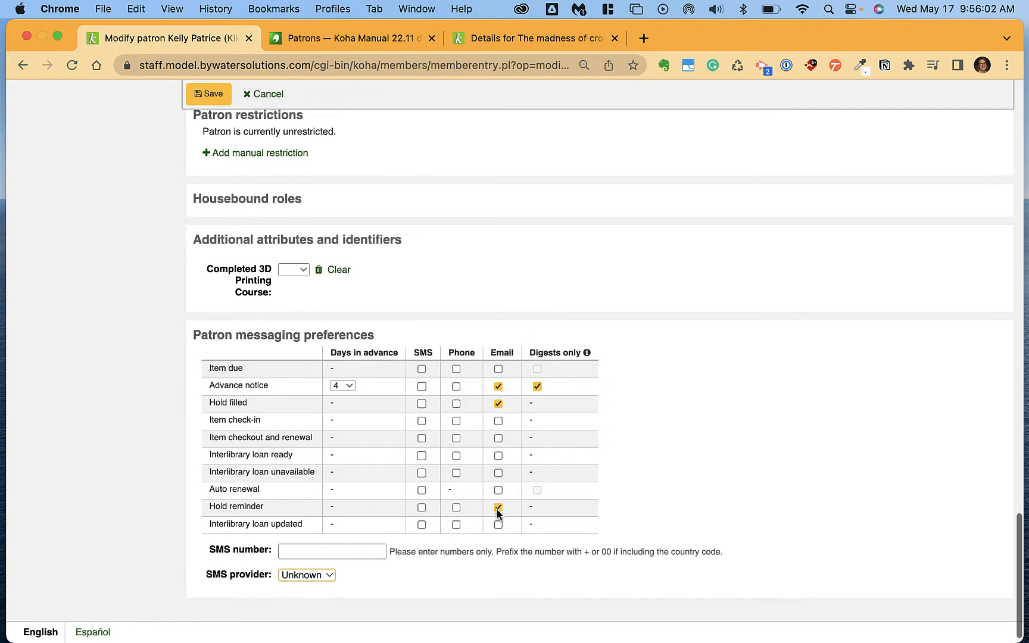
- Cancel editing the patron record and go through the home page to the Patrons module
left_click(266, 94)
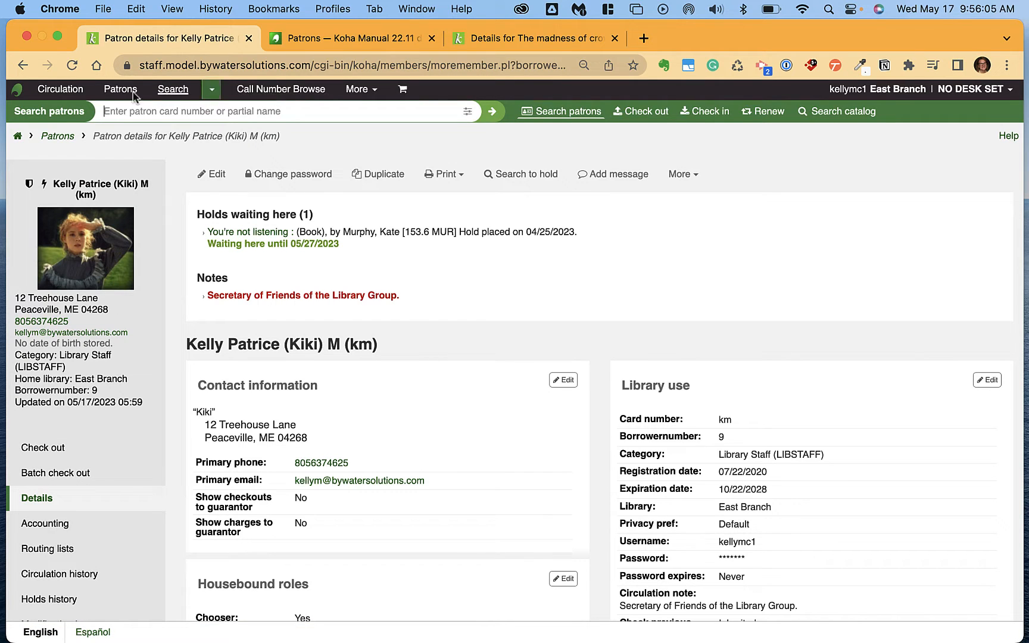
left_click(18, 137)
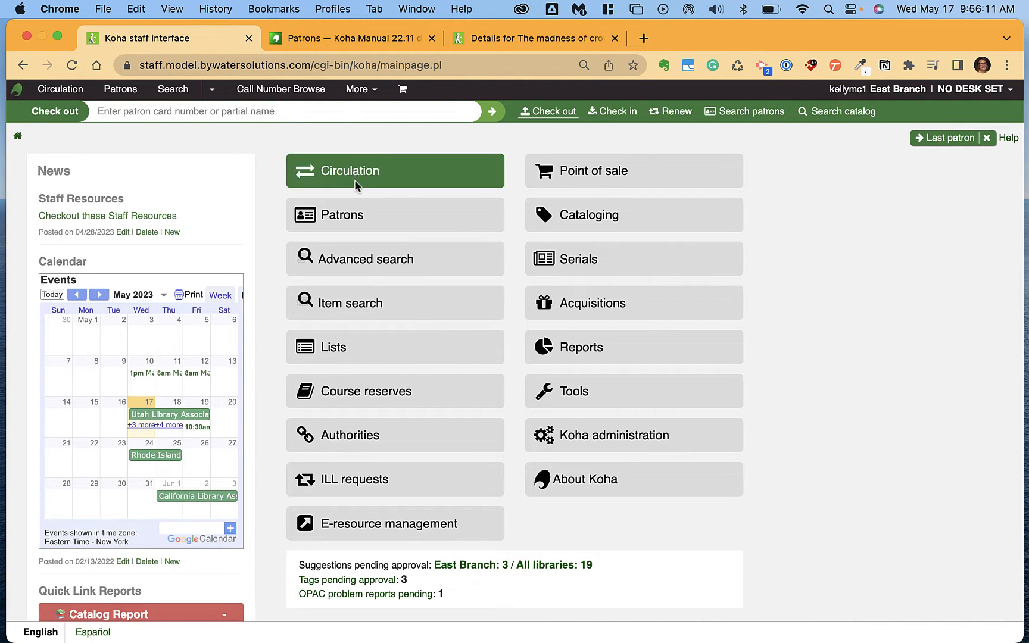
left_click(355, 218)
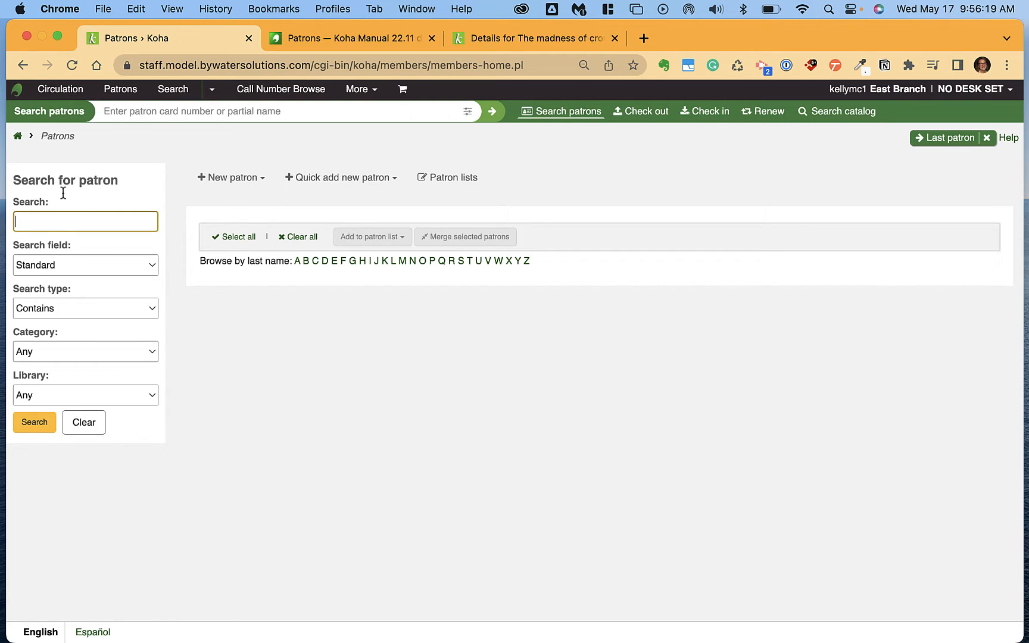
- Look over the patron search field options and search for patrons in the Library Staff category at any library
left_click(69, 261)
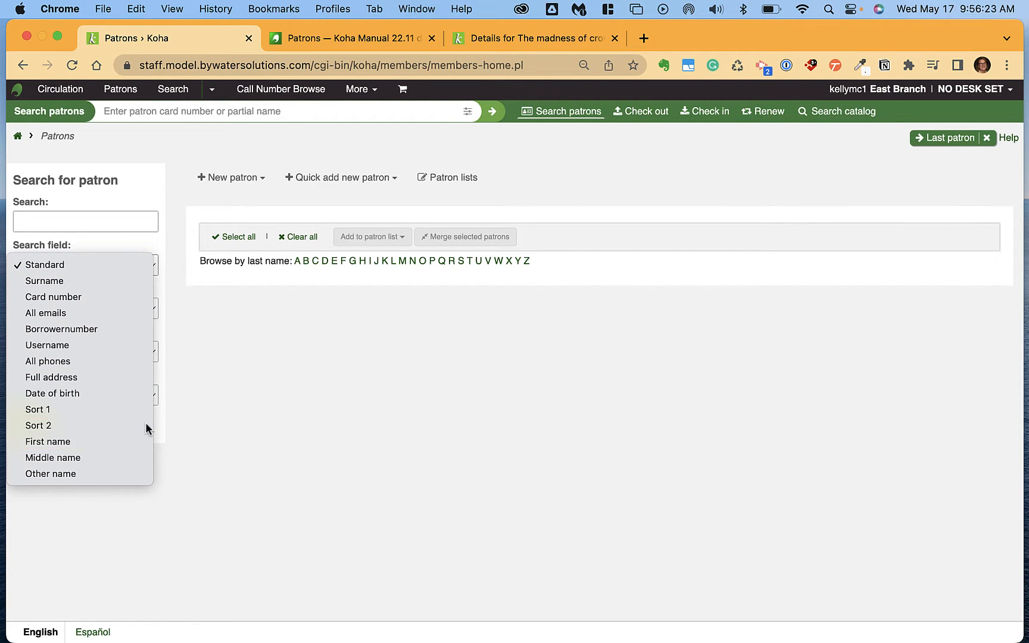
left_click(186, 399)
left_click(45, 351)
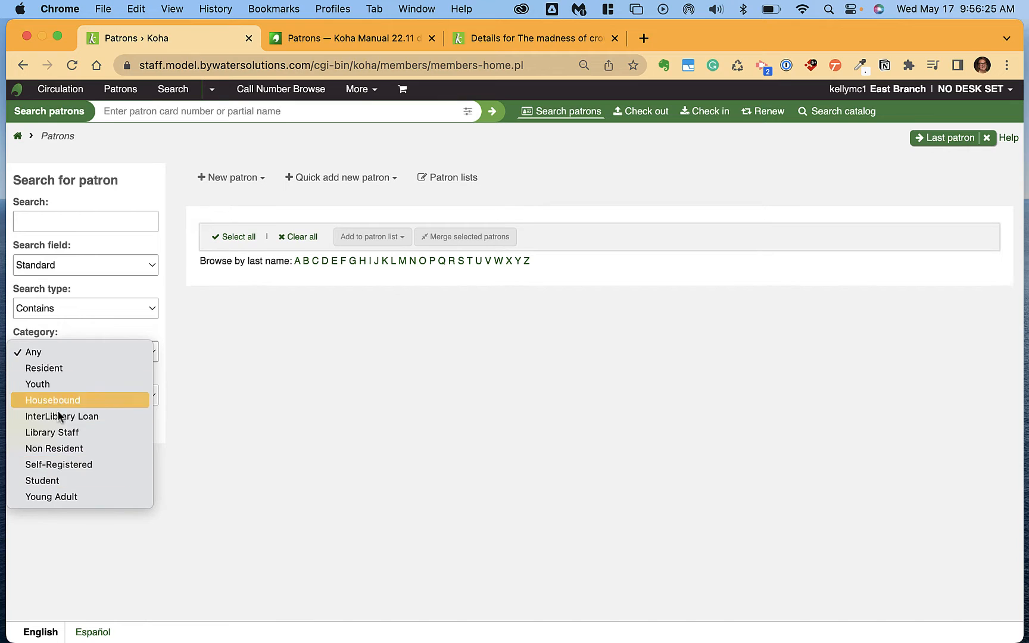
left_click(62, 432)
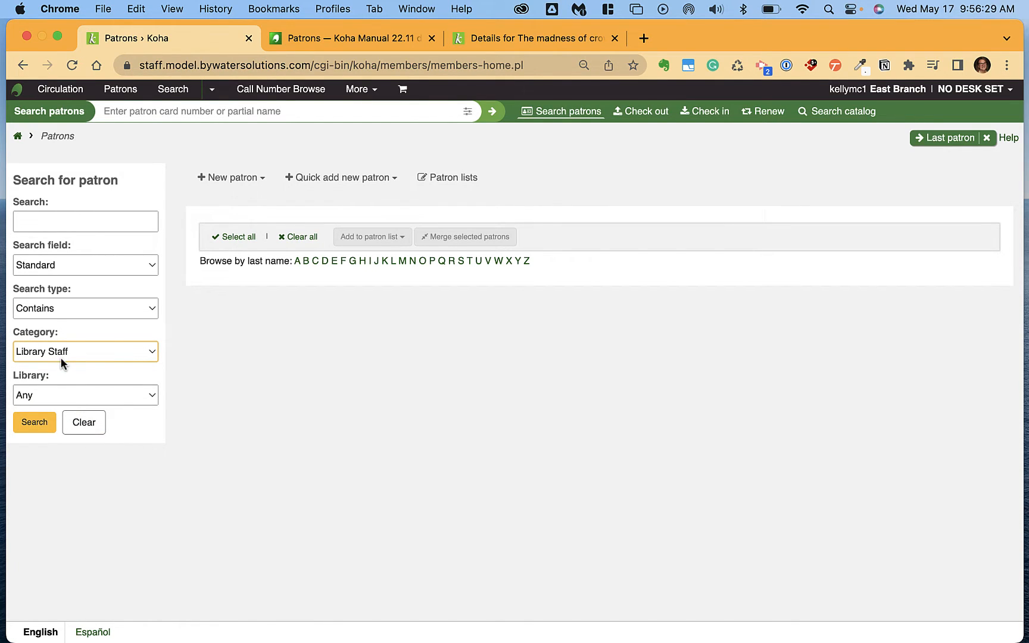
left_click(36, 397)
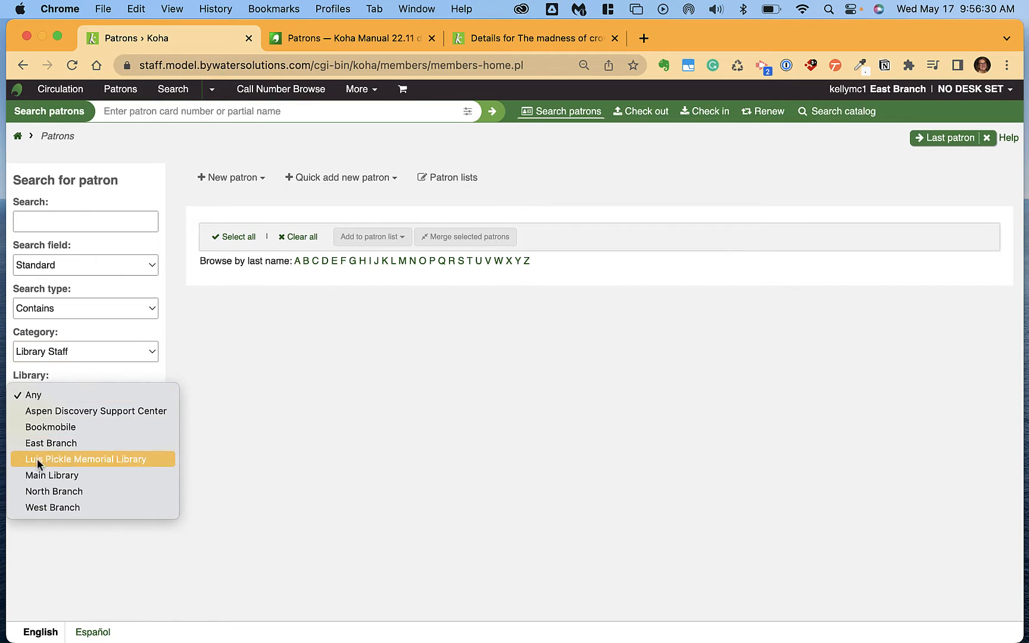
left_click(38, 394)
left_click(37, 423)
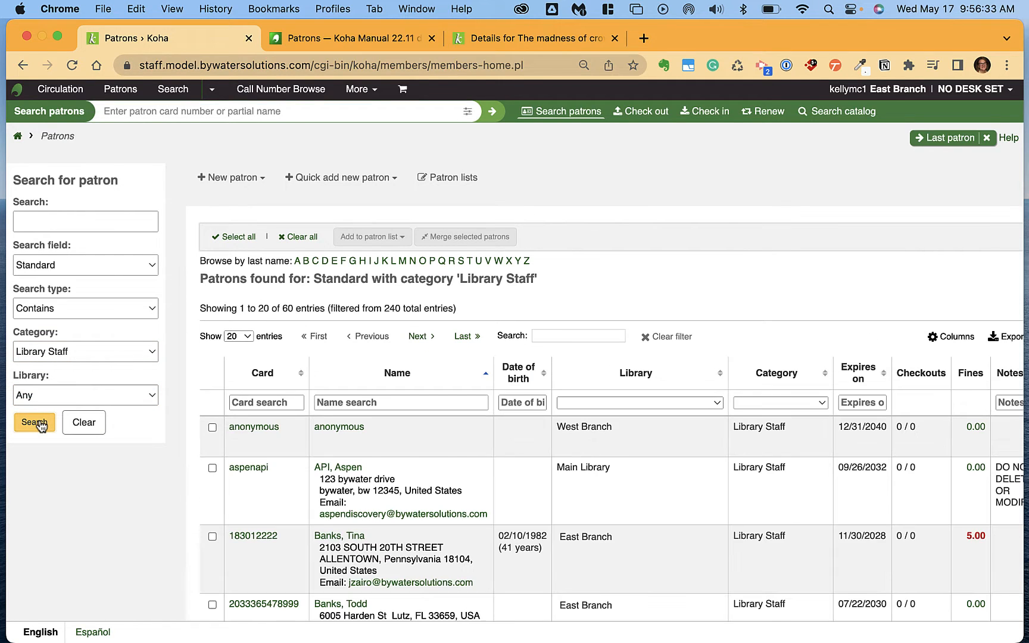
- Review the columns of the patron search results and sort the list by expiration date in ascending order
scroll(390, 403, "right", 3)
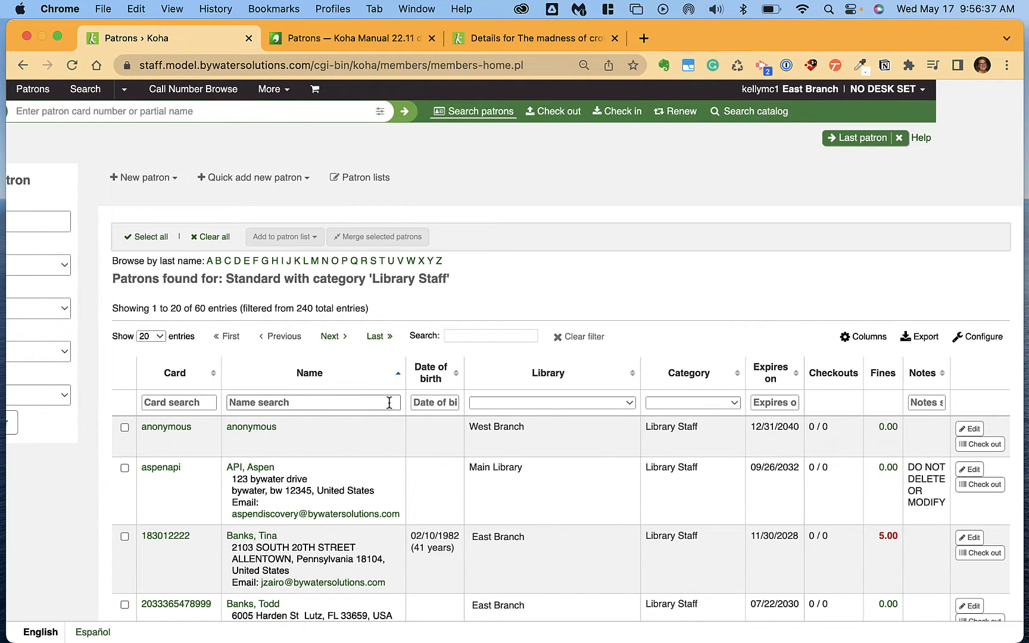
scroll(390, 403, "down", 3)
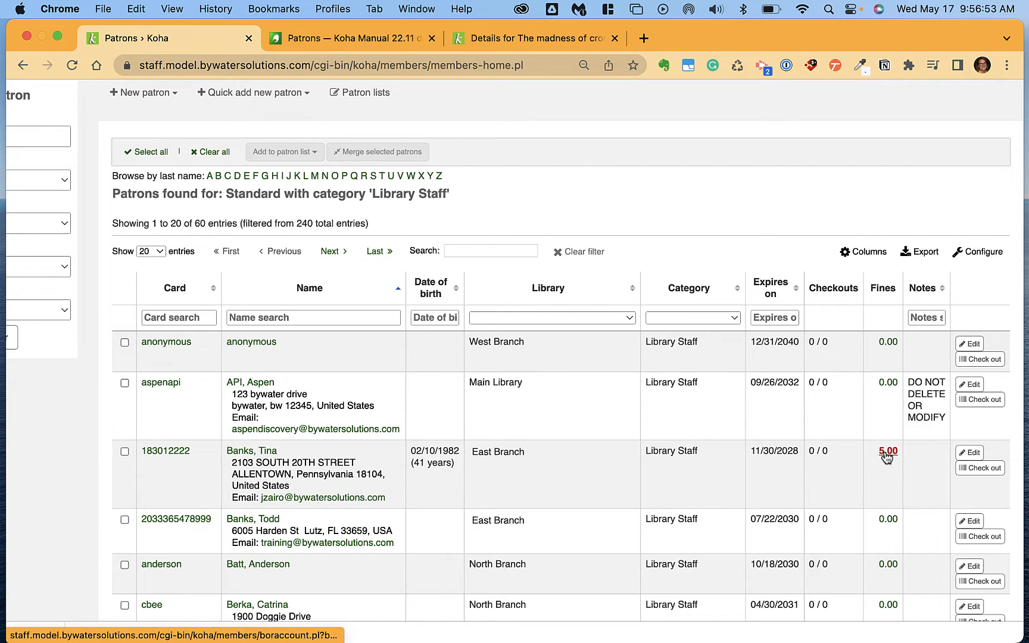
left_click(796, 296)
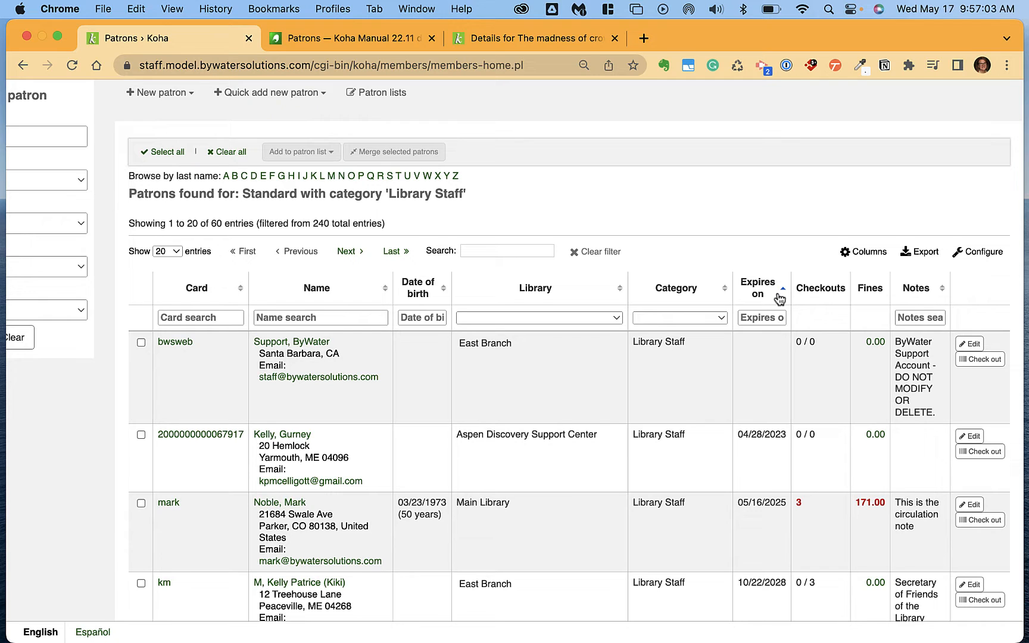
- Sort the patron results by expiration date in descending order and select the patrons in the seventh and eighth rows
left_click(781, 294)
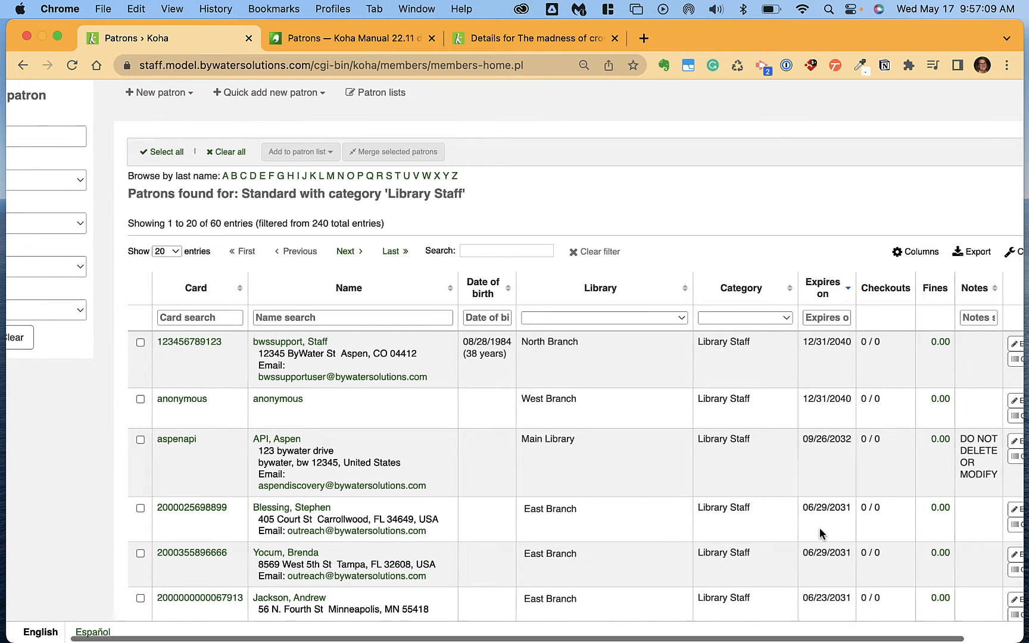
scroll(820, 528, "right", 3)
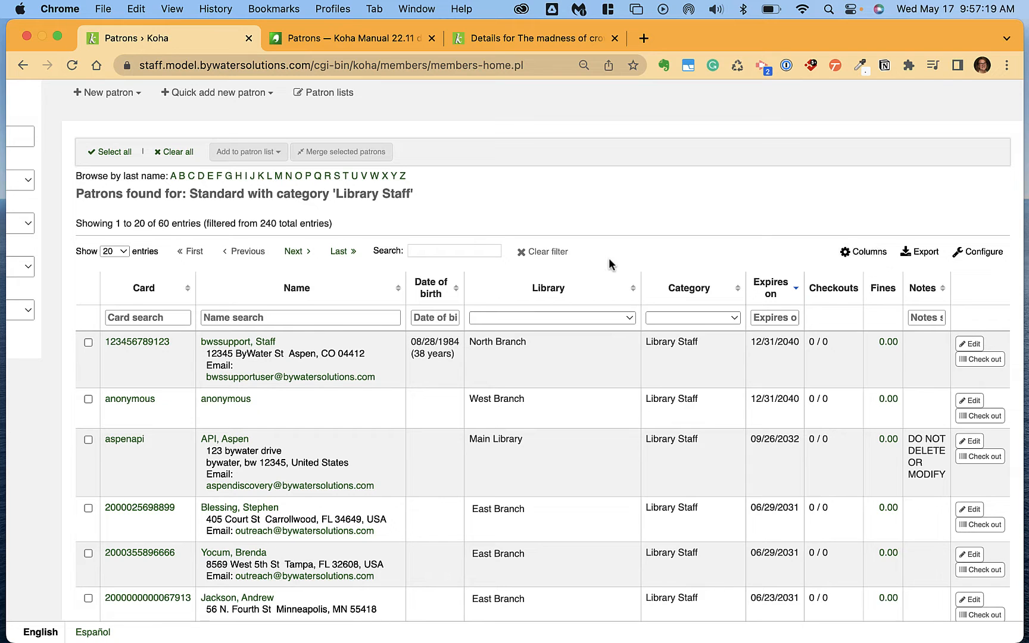
scroll(608, 258, "down", 2)
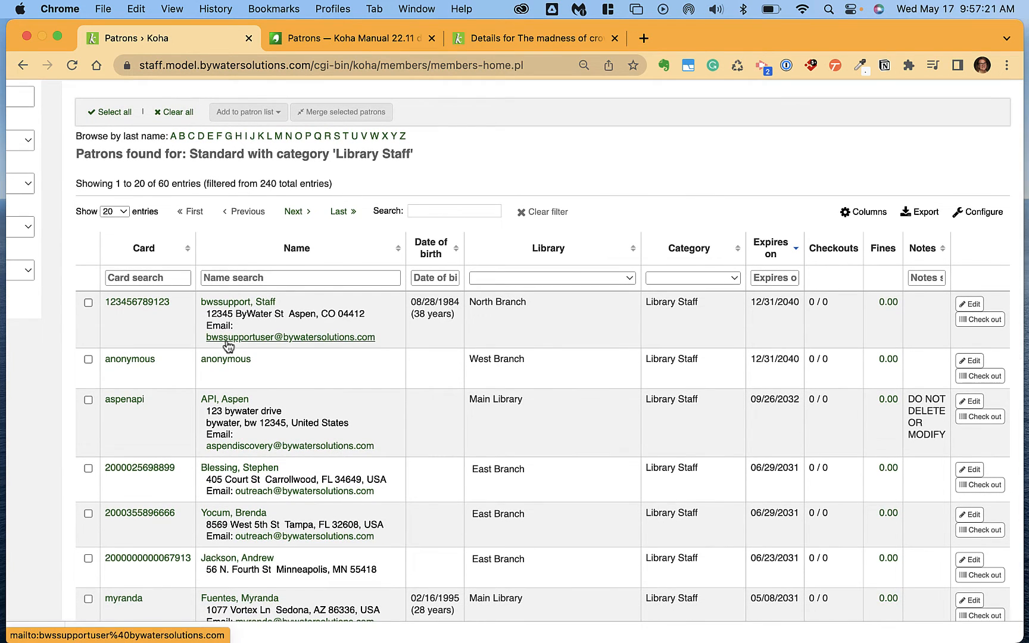
scroll(197, 348, "down", 5)
left_click(88, 487)
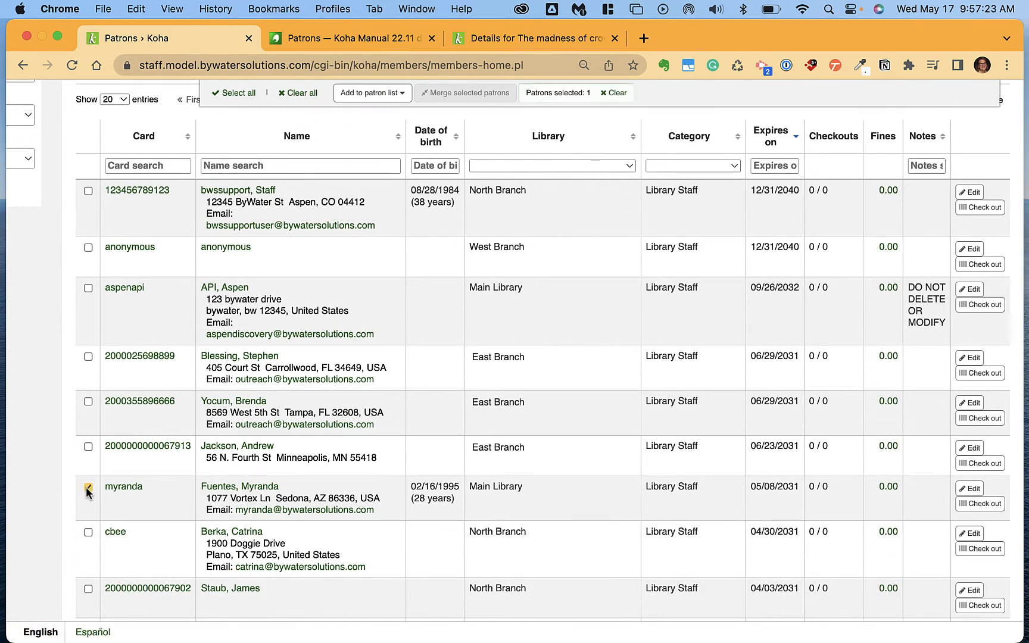
left_click(88, 532)
scroll(370, 349, "up", 4)
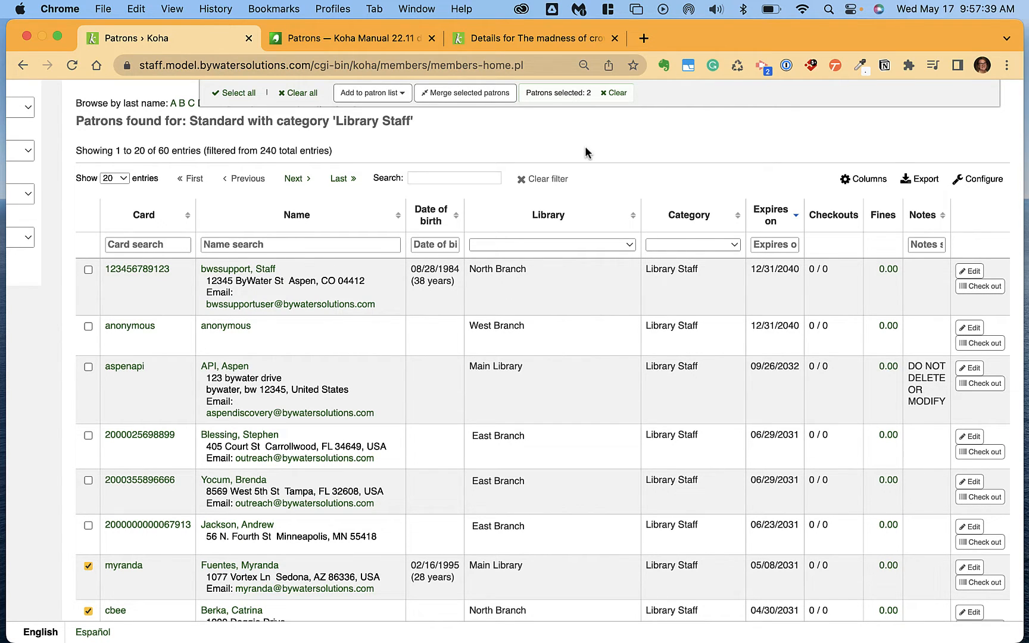
- Look through the list of additional Koha modules, from Lists to About Koha
scroll(584, 145, "up", 5)
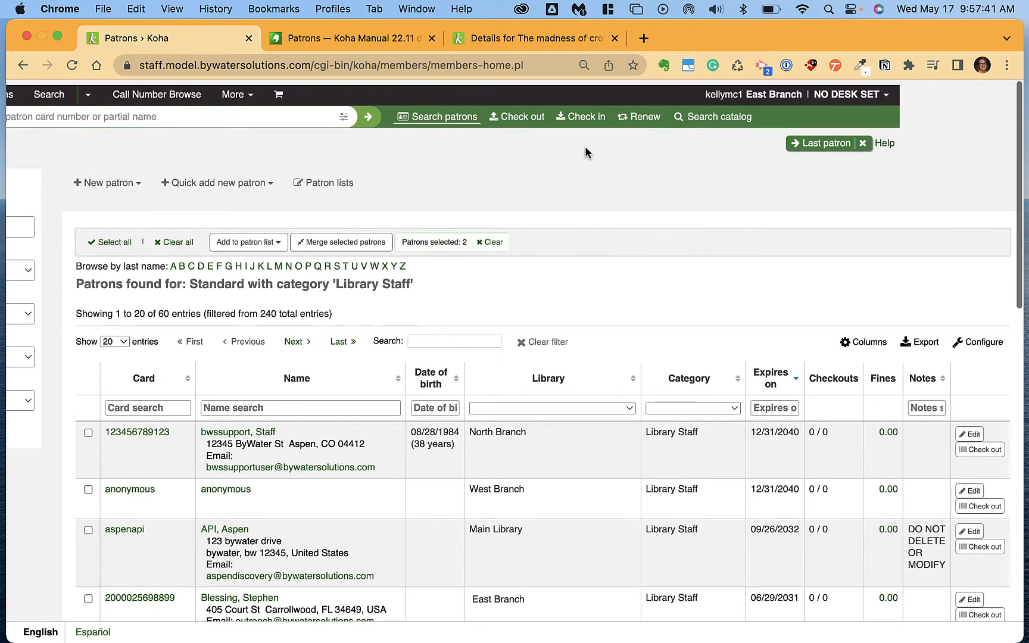
scroll(584, 145, "left", 4)
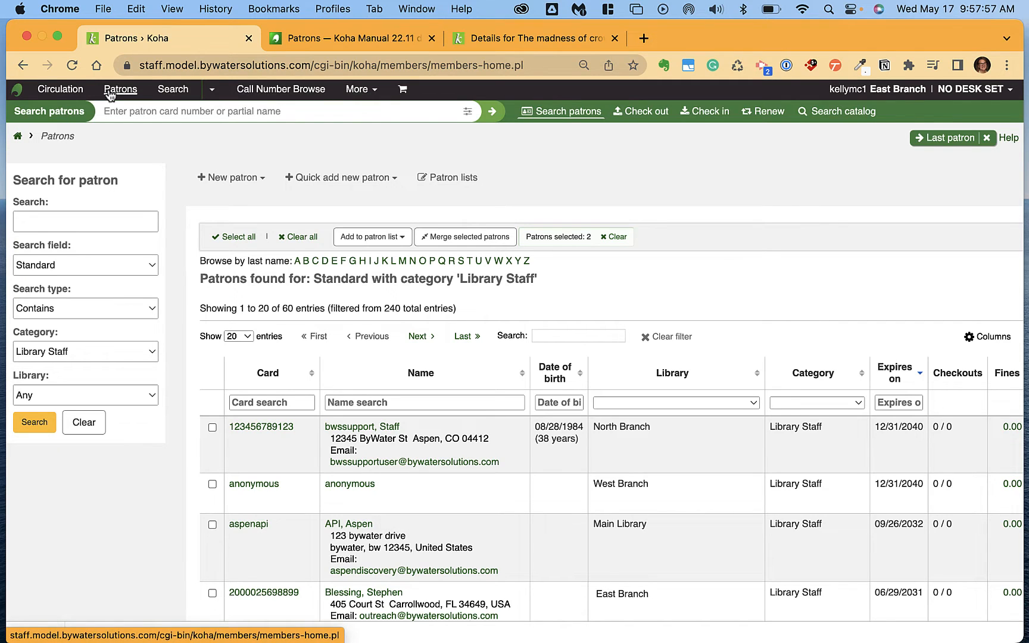
left_click(360, 91)
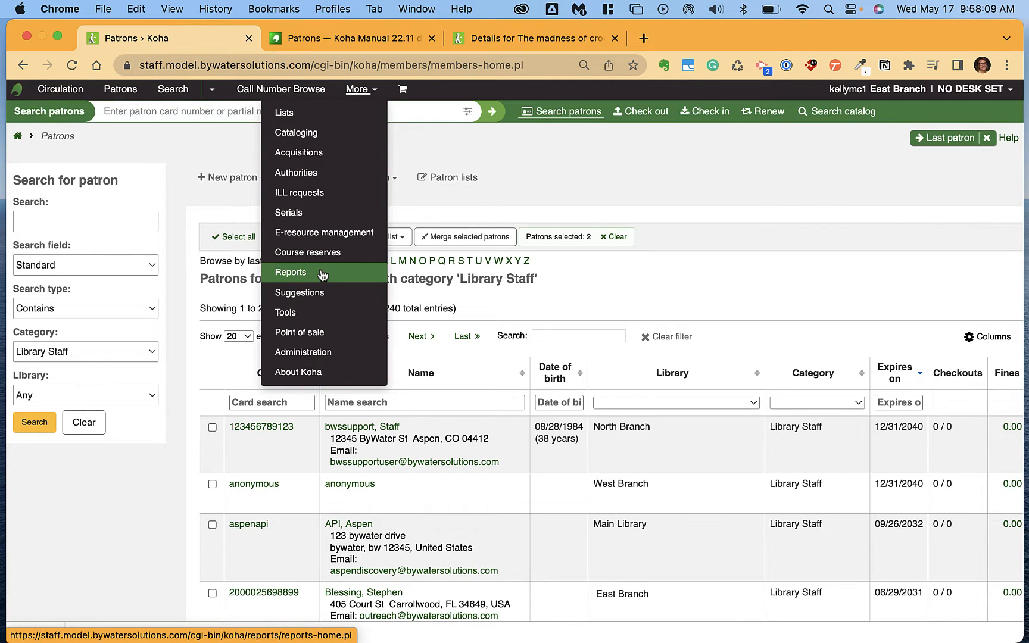
left_click(440, 141)
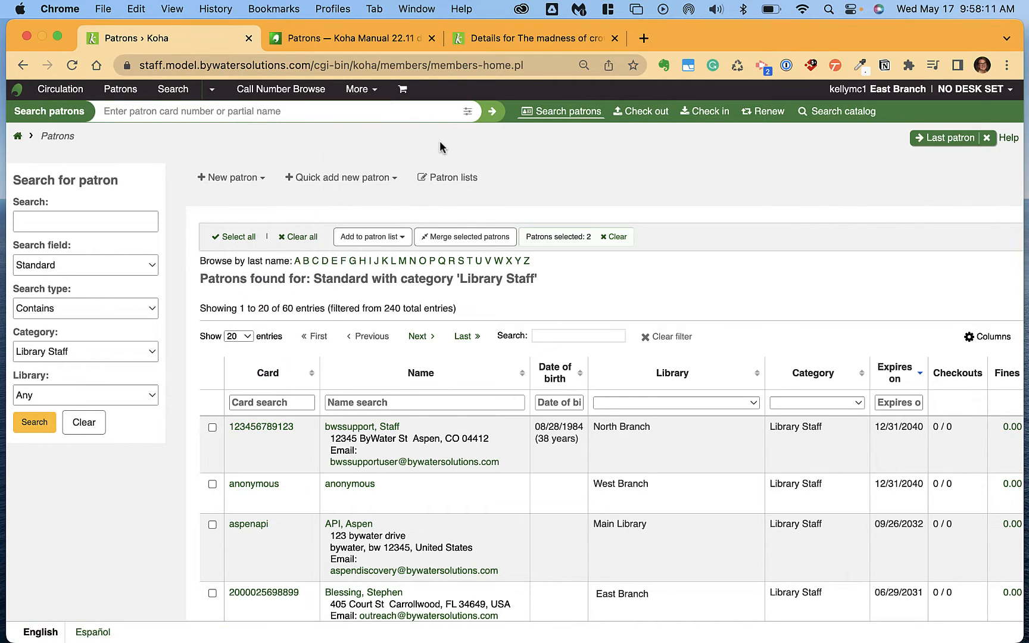
- Go to the Circulation module and view the search bar's check-in and catalog search modes
left_click(55, 93)
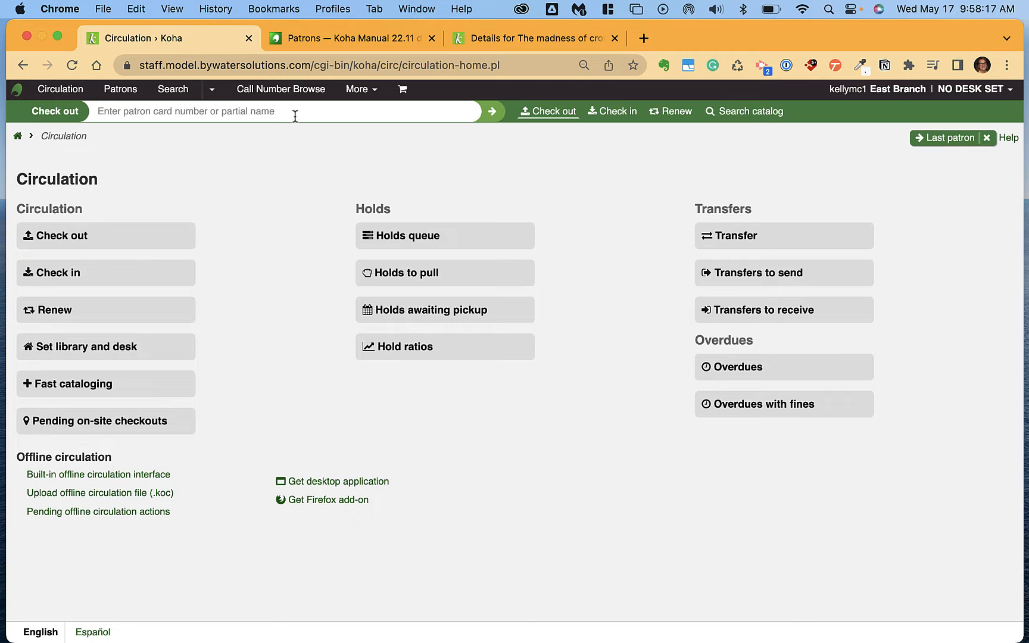
left_click(615, 110)
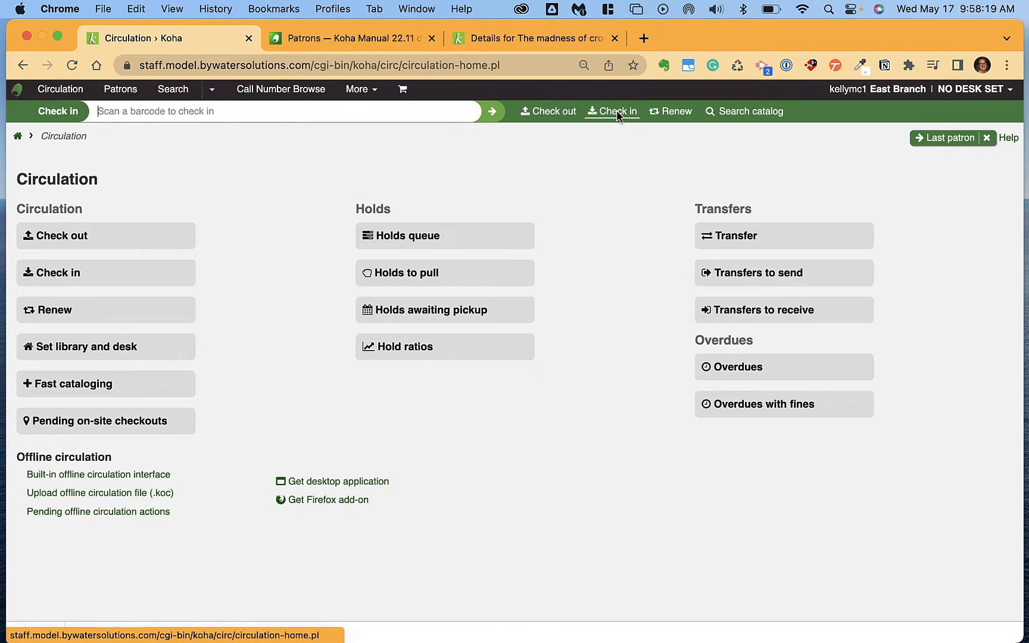
left_click(746, 119)
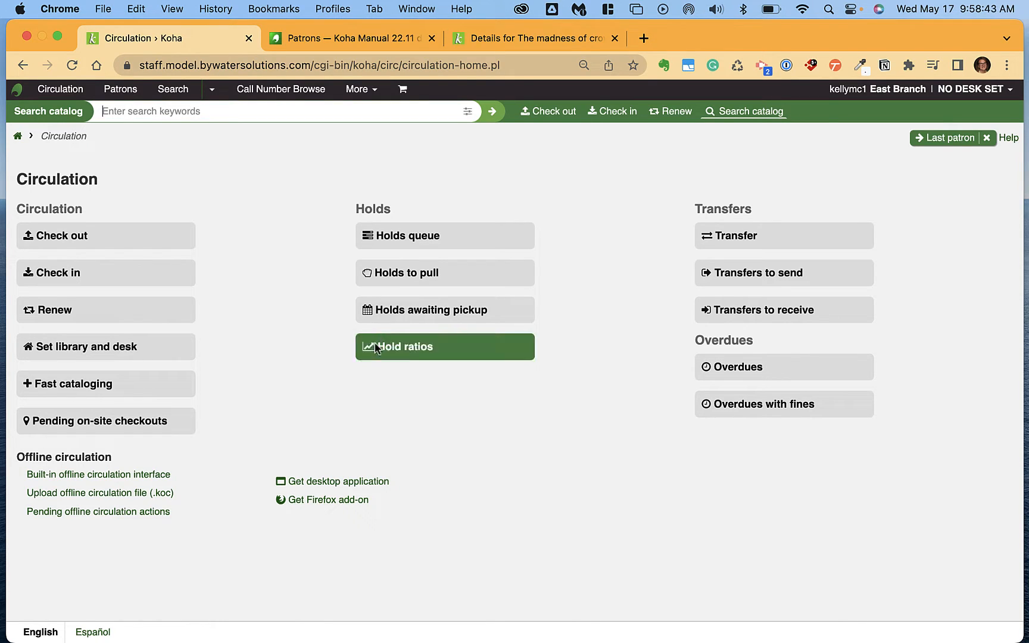
- Run the holds queue for East Branch with all item types, collections and locations, and sort it by item type in descending order
left_click(403, 237)
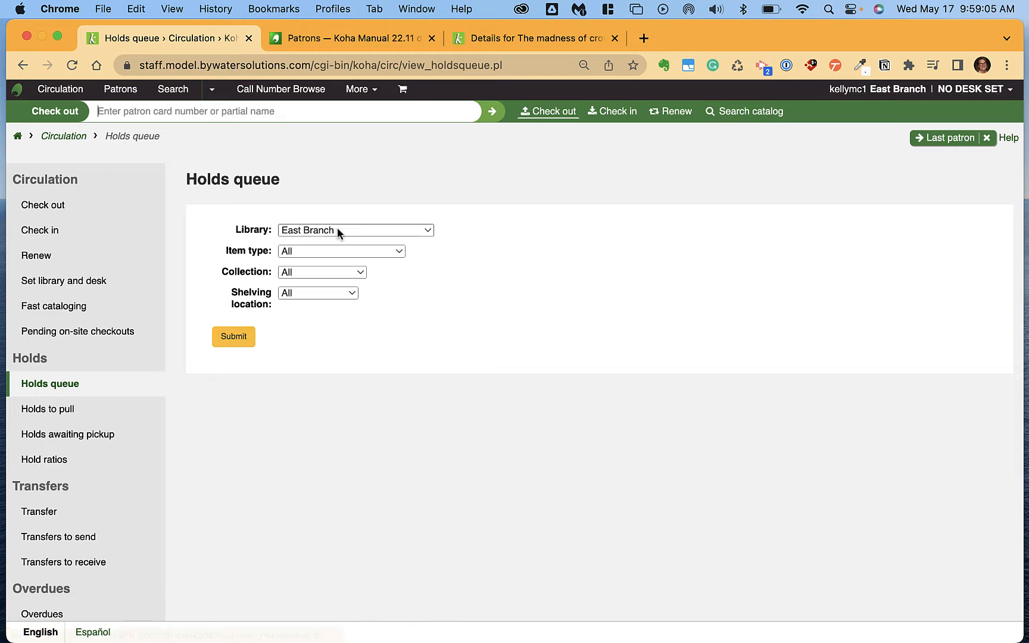
left_click(232, 346)
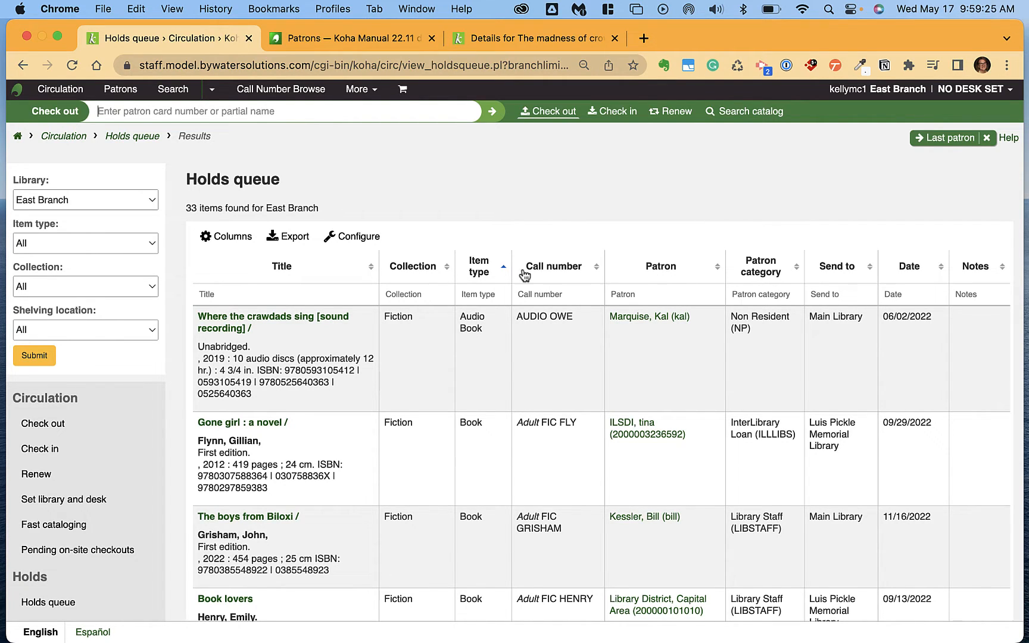
left_click(504, 271)
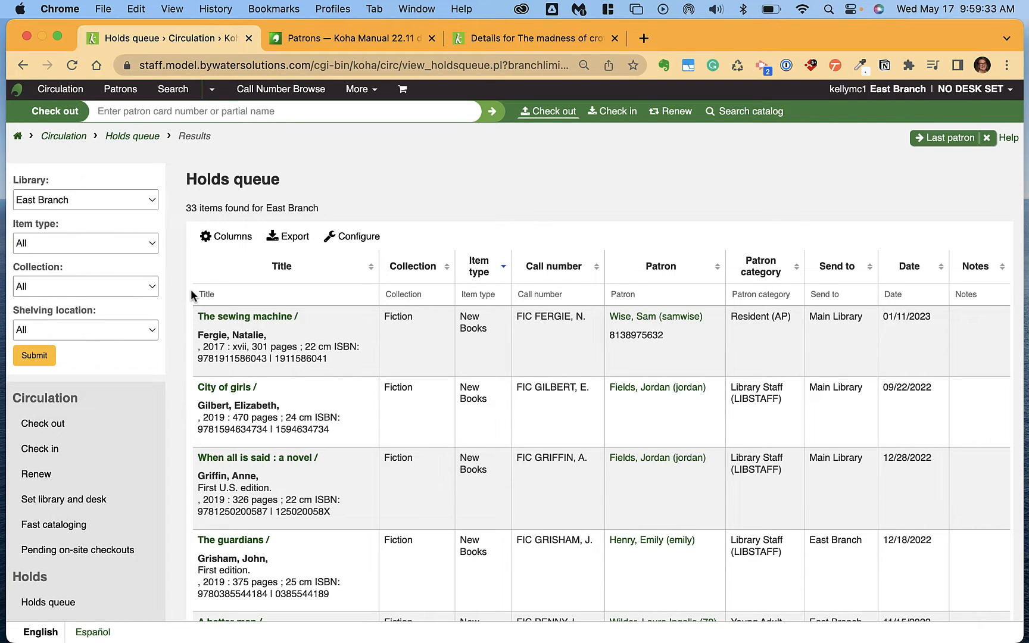
- Go to the advanced catalog search and look over the index choices for the search terms
left_click(212, 93)
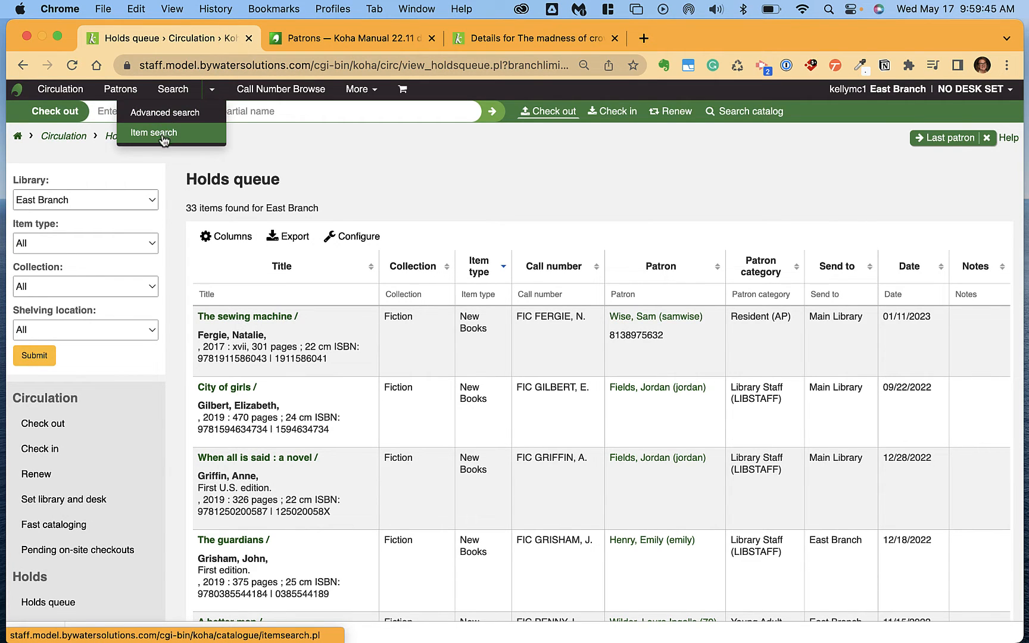
left_click(185, 111)
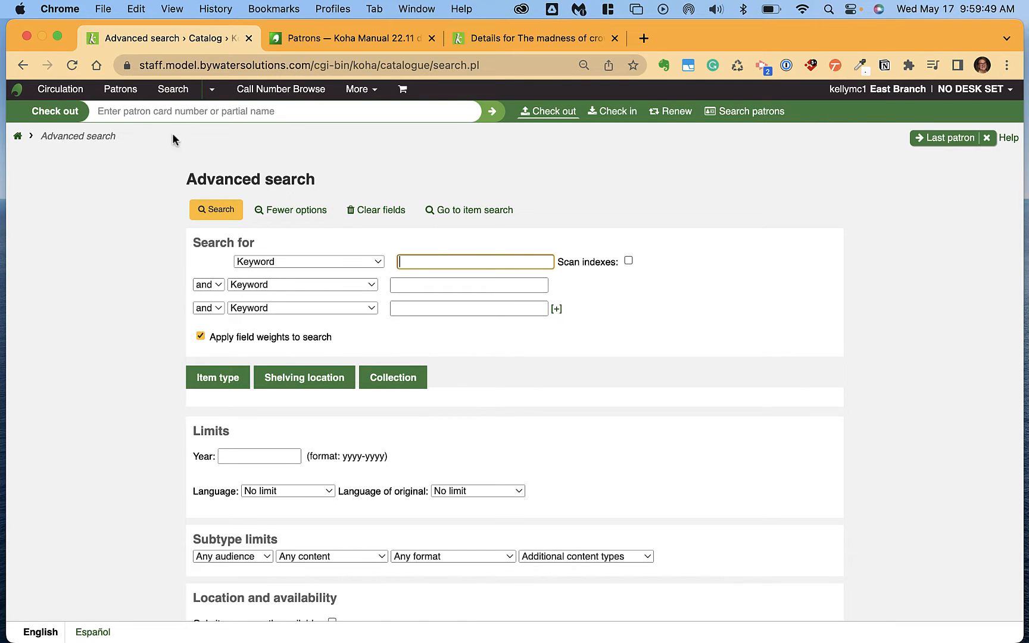
scroll(153, 252, "down", 1)
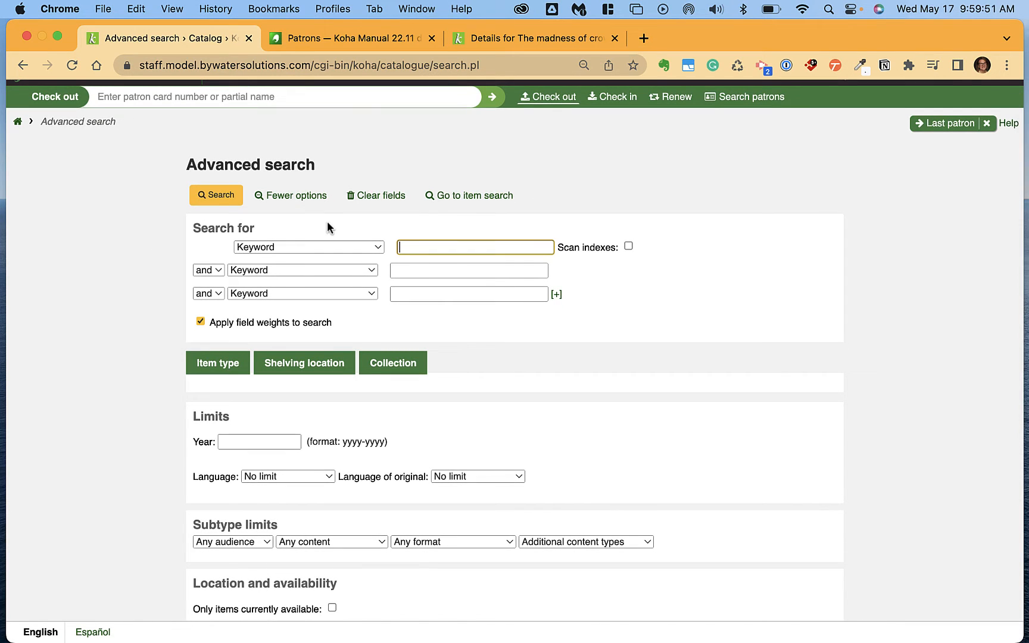
left_click(286, 248)
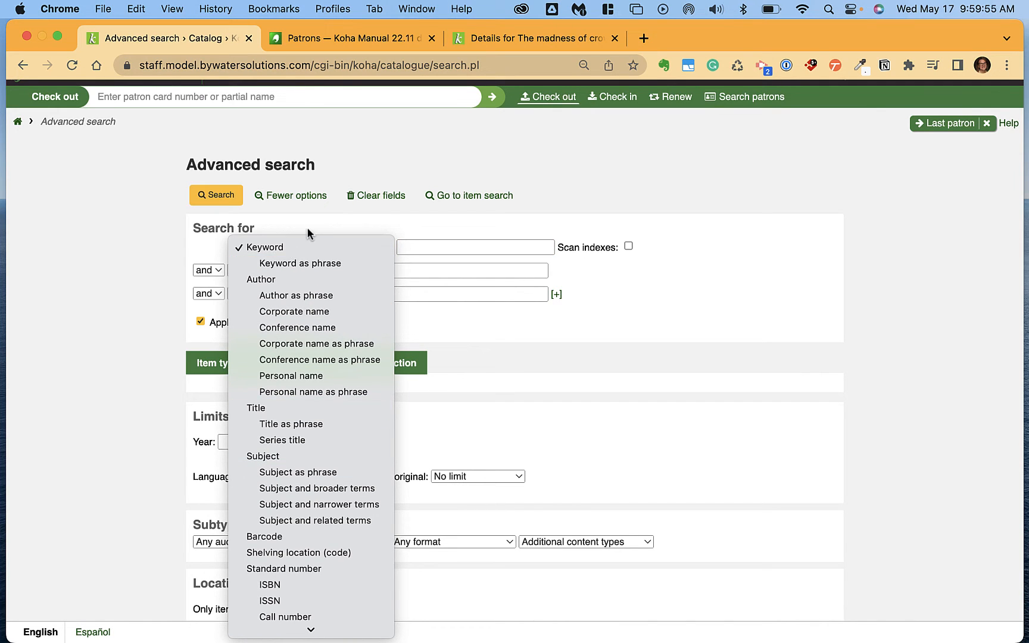
left_click(260, 234)
left_click(301, 270)
left_click(304, 270)
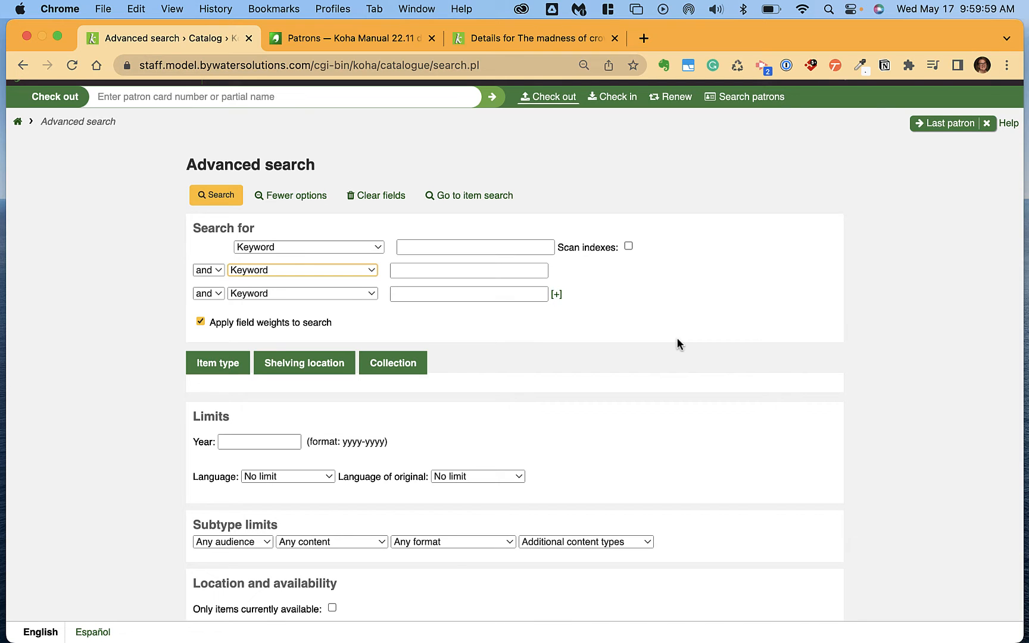
- Review the item type, shelving location and collection limits, along with the year, language, subtype and availability limits
left_click(214, 364)
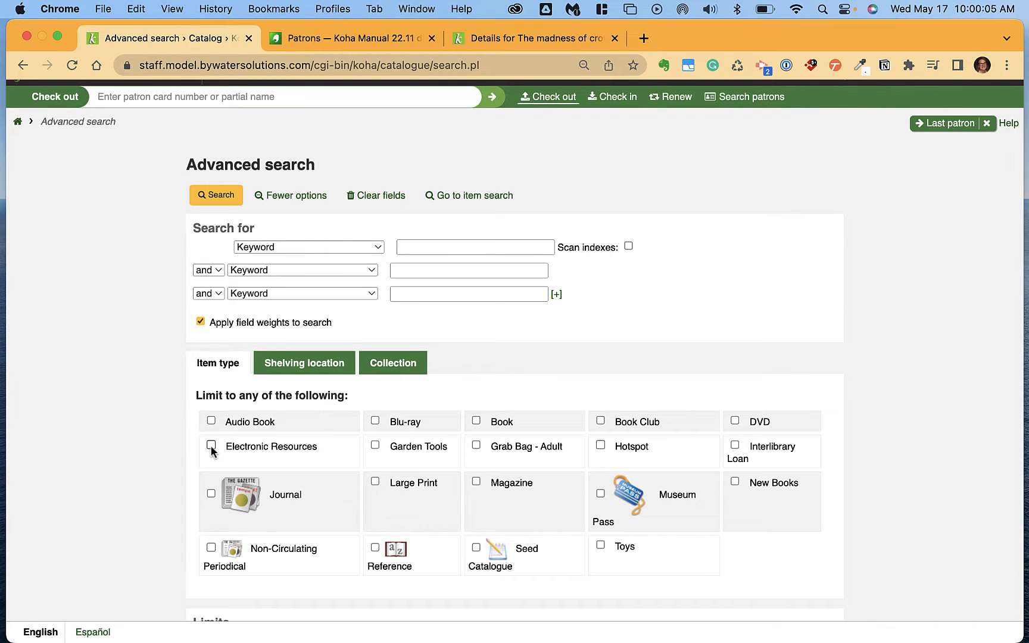
left_click(304, 365)
left_click(393, 363)
scroll(408, 360, "down", 3)
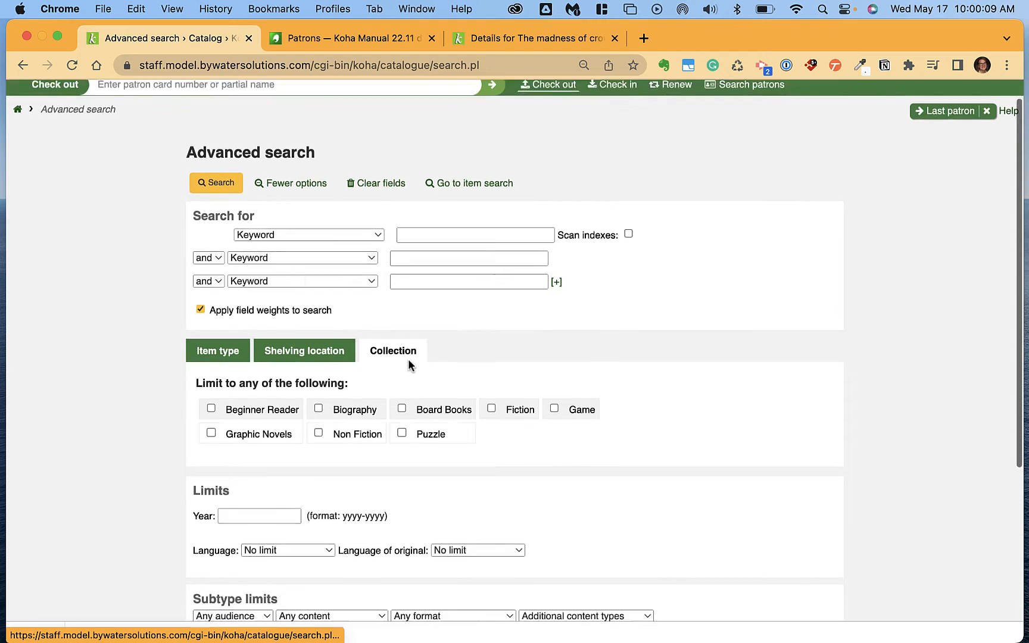
scroll(408, 365, "down", 2)
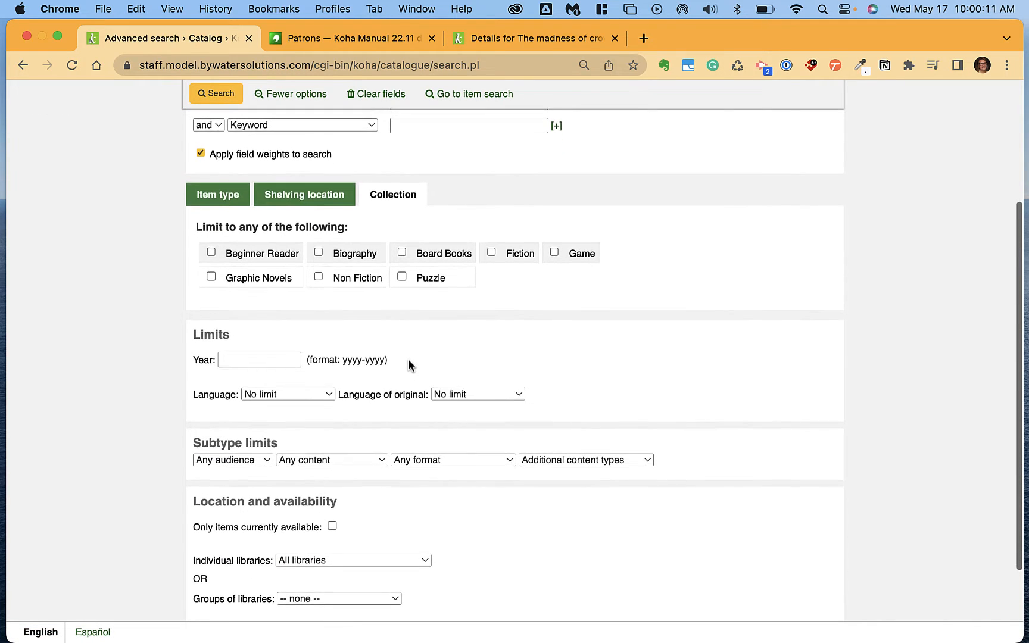
scroll(409, 365, "down", 1)
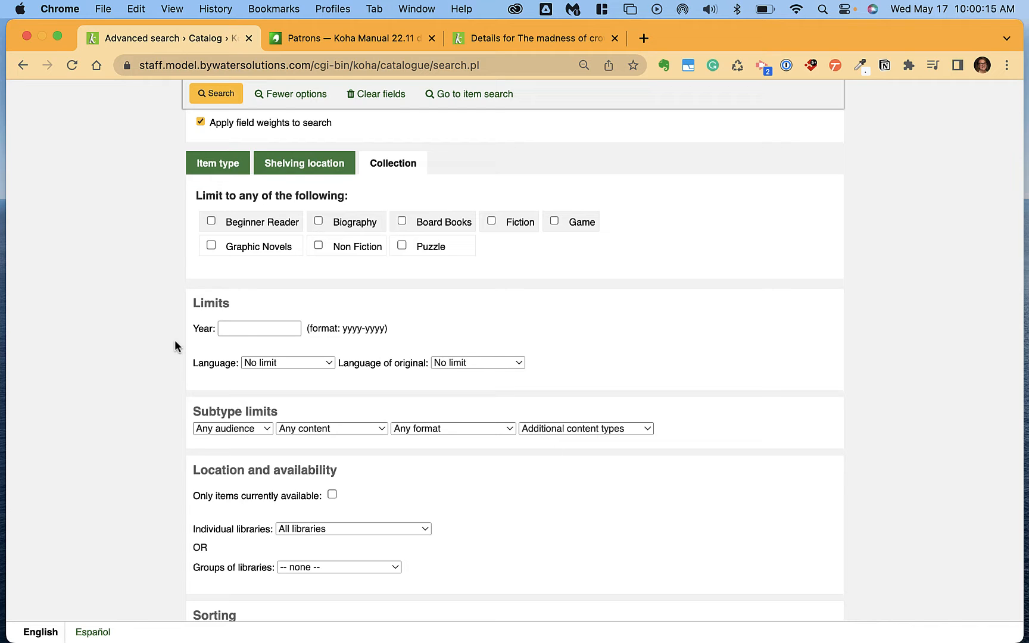
scroll(223, 426, "down", 3)
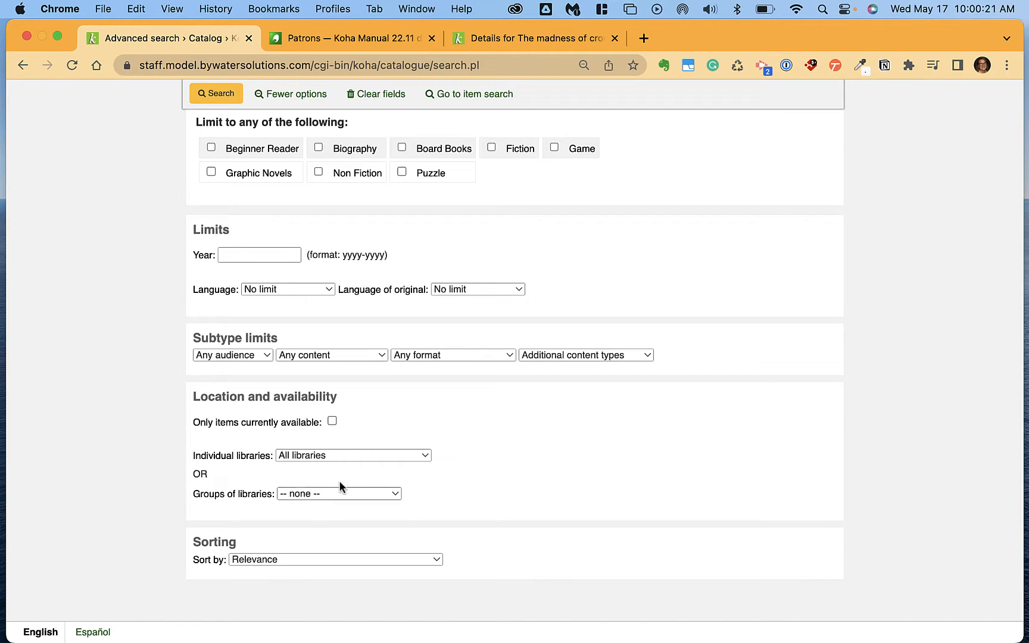
- Look over the library group choices and the sort order options of the advanced search
left_click(322, 494)
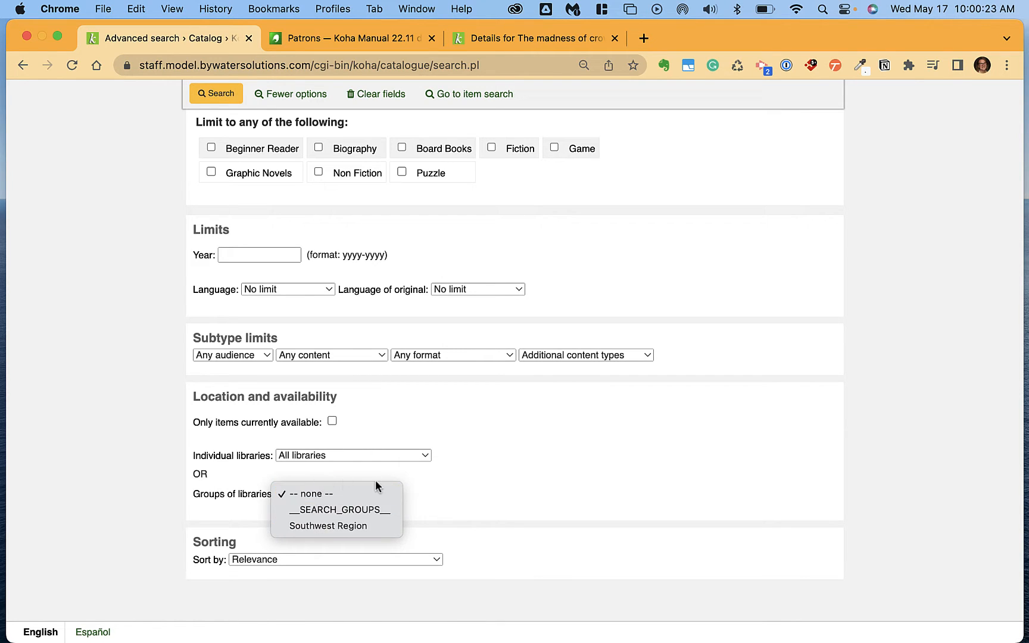
left_click(421, 470)
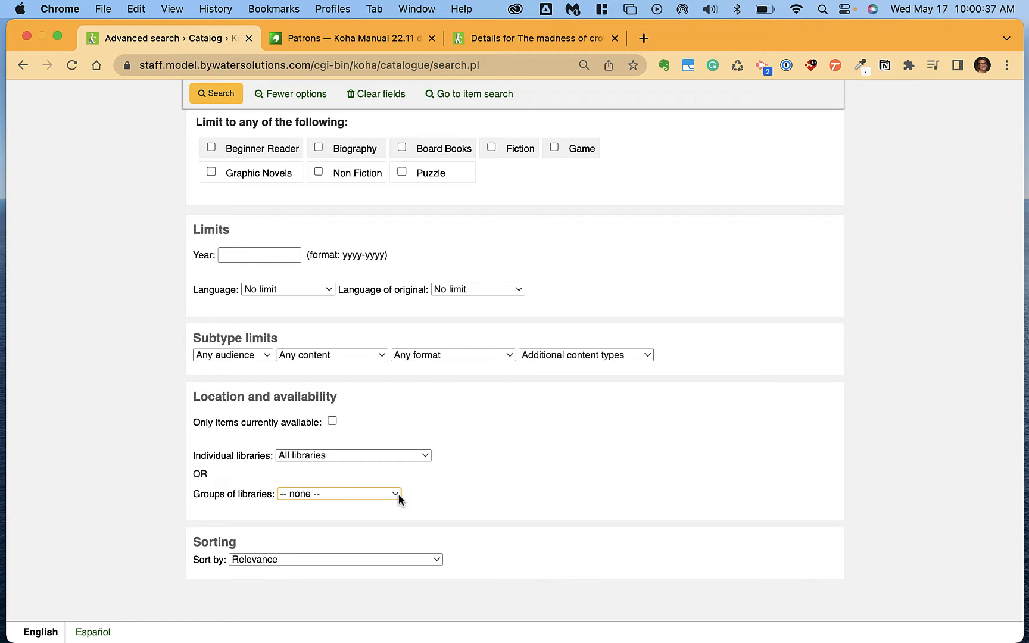
left_click(321, 560)
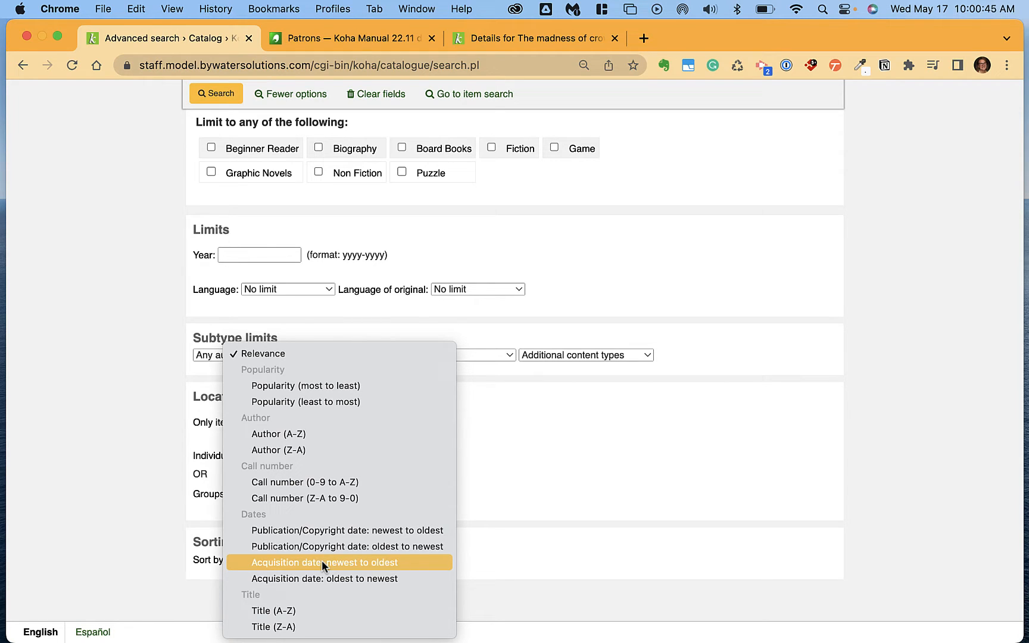
left_click(599, 473)
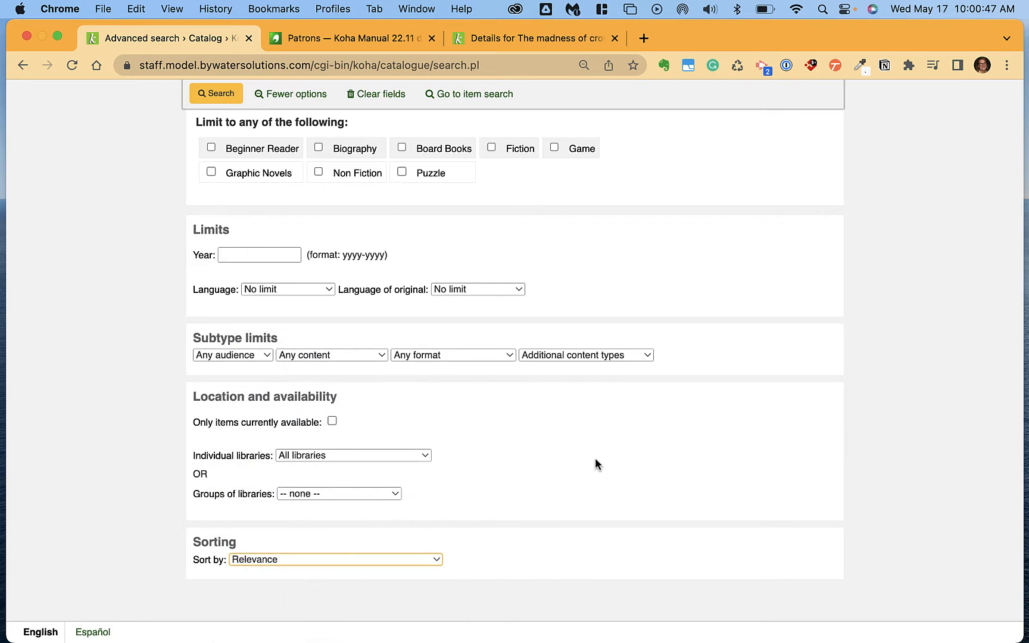
- Go to the item search and examine its library, location, item type, status, barcode and call number filters
scroll(124, 165, "up", 5)
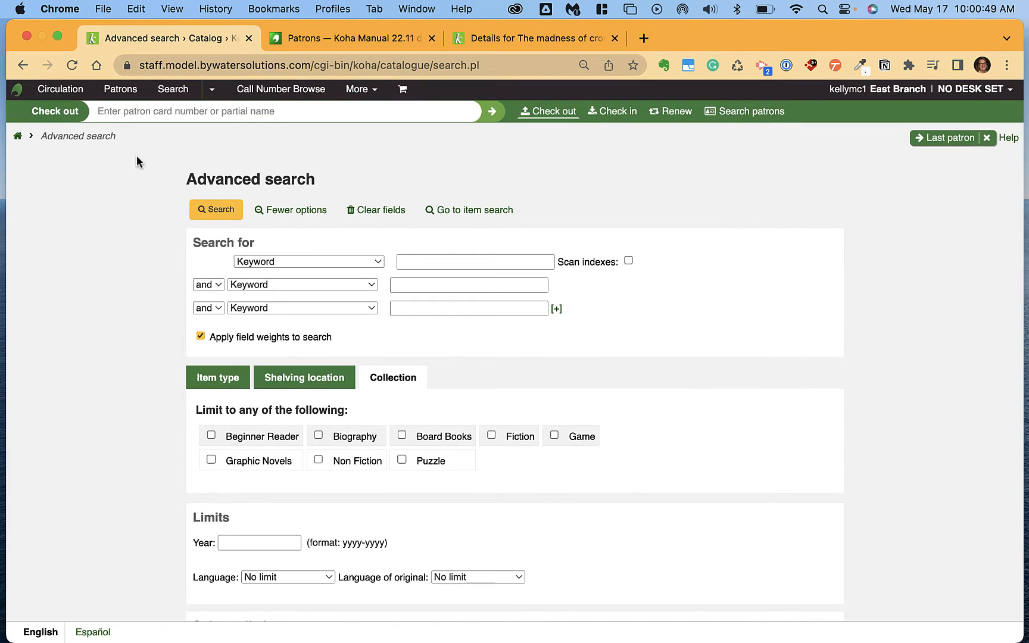
left_click(206, 95)
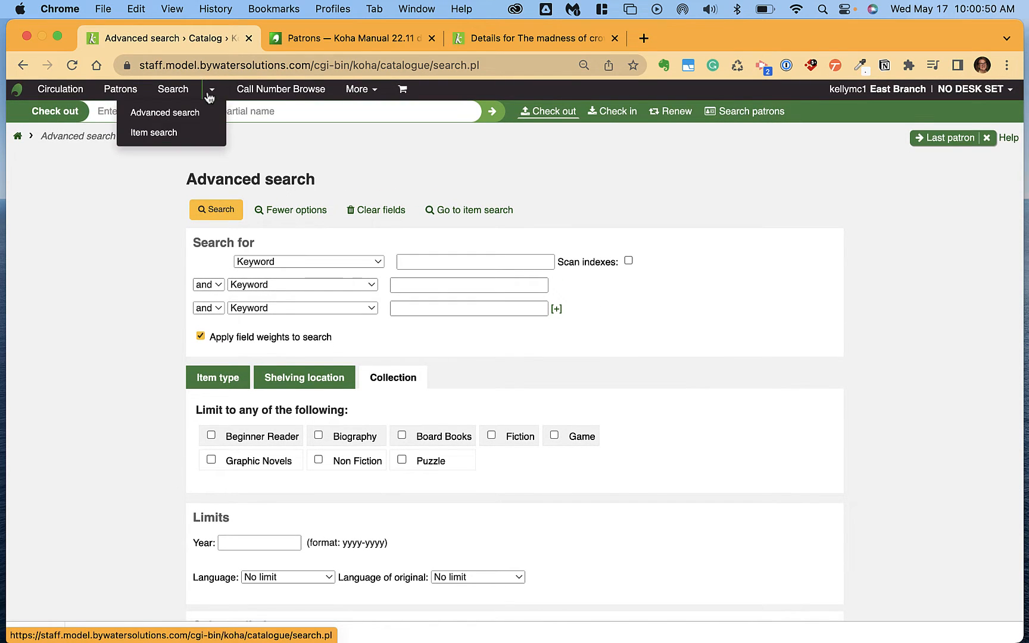
left_click(170, 133)
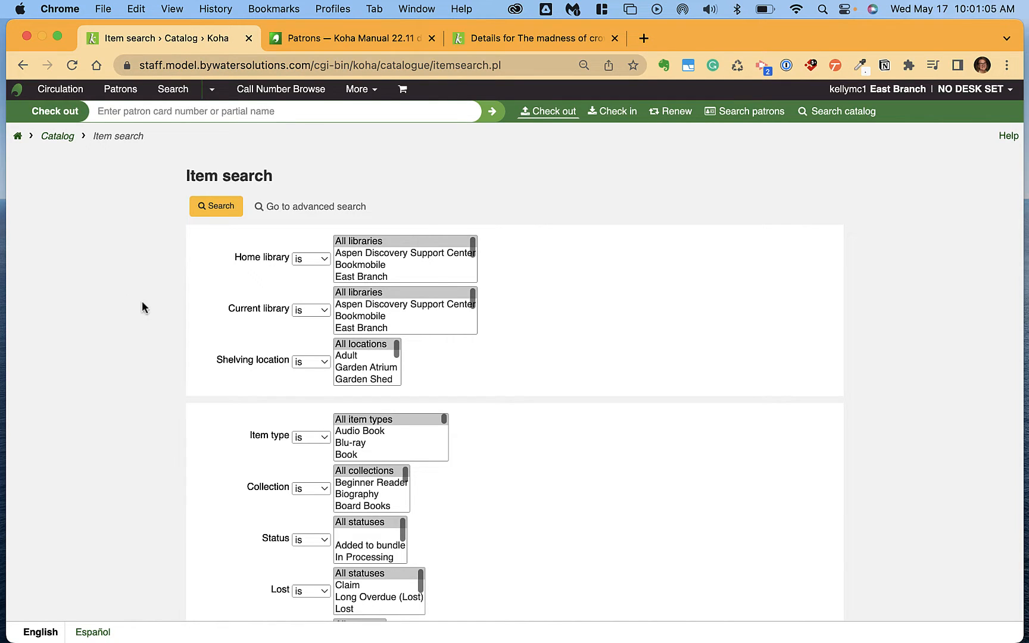
scroll(712, 353, "down", 1)
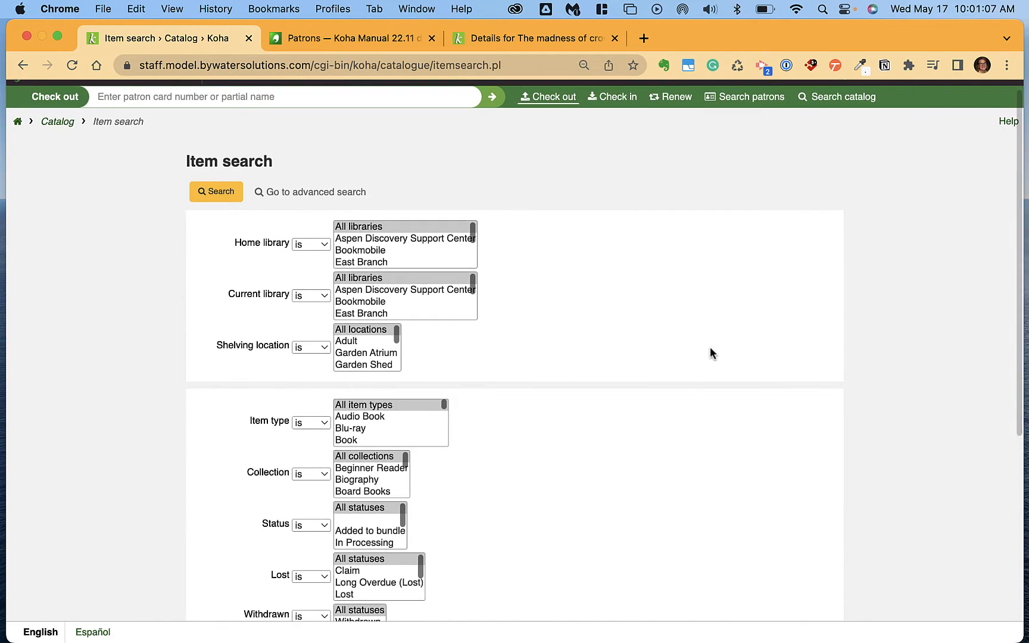
scroll(592, 277, "down", 4)
scroll(593, 278, "up", 1)
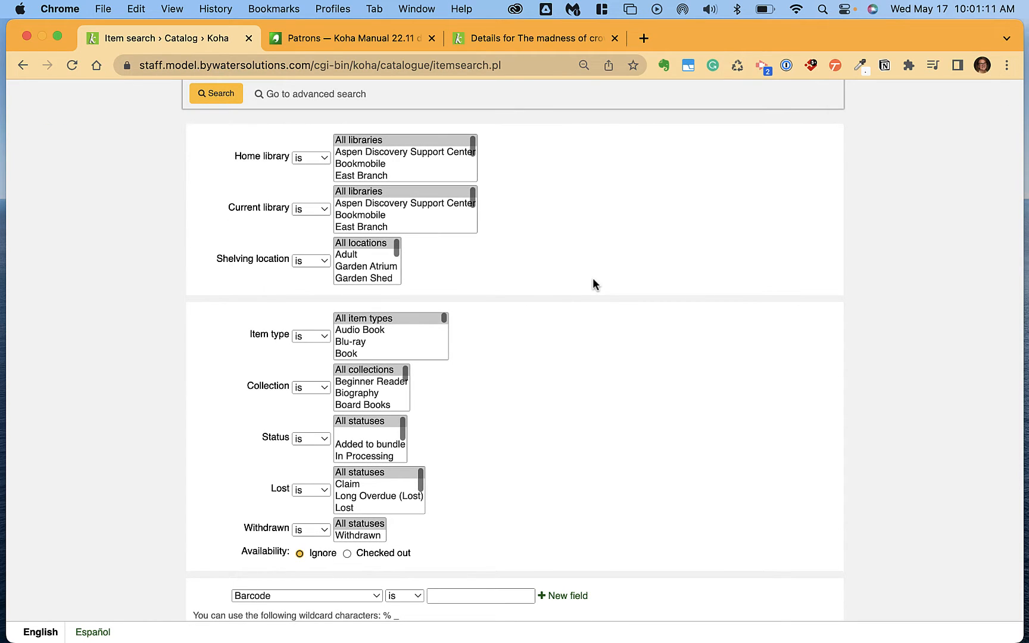
scroll(593, 280, "down", 5)
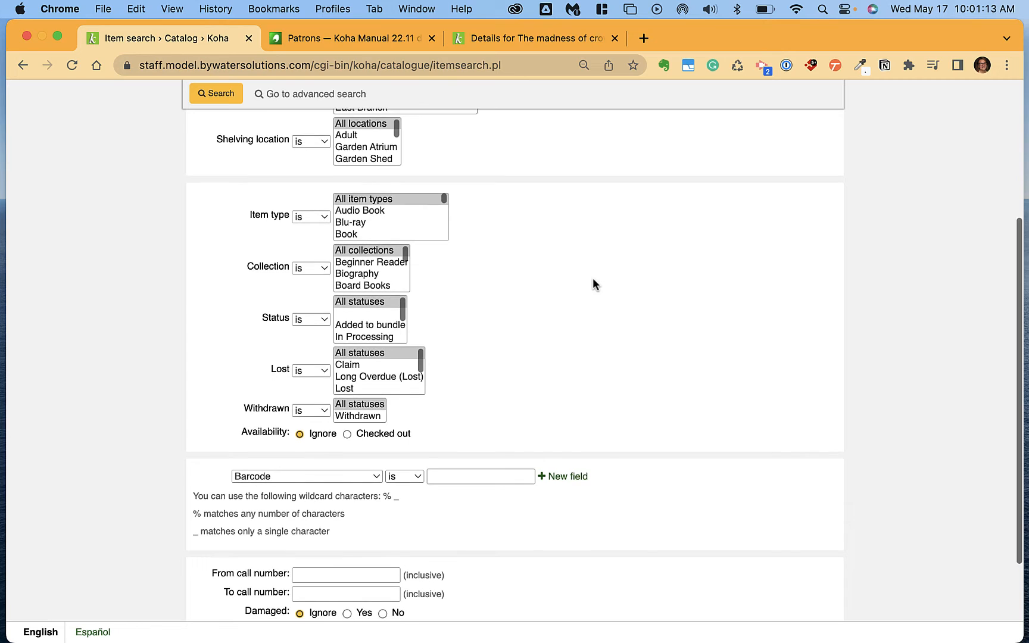
- Review the item search's status, checkout and output options, and look over the search field choices including the custom search fields
scroll(346, 317, "down", 2)
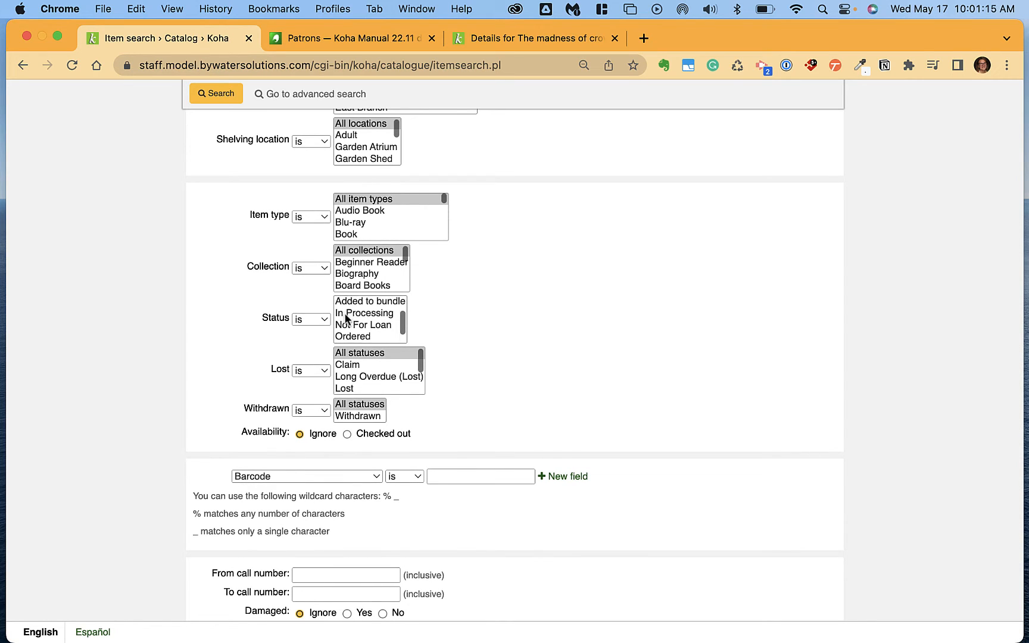
scroll(347, 324, "down", 1)
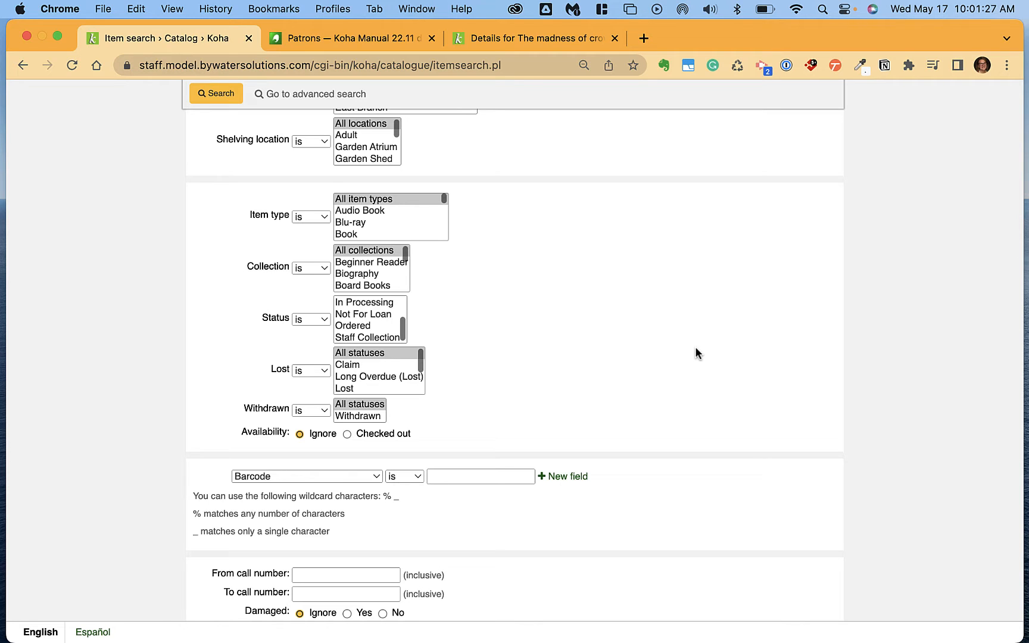
scroll(696, 351, "down", 5)
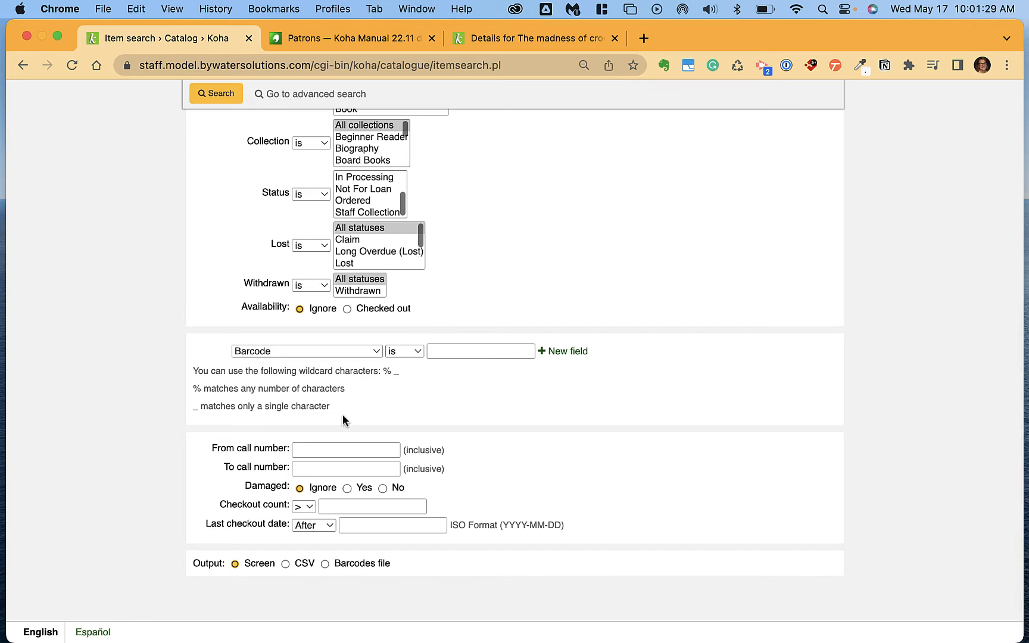
left_click(311, 351)
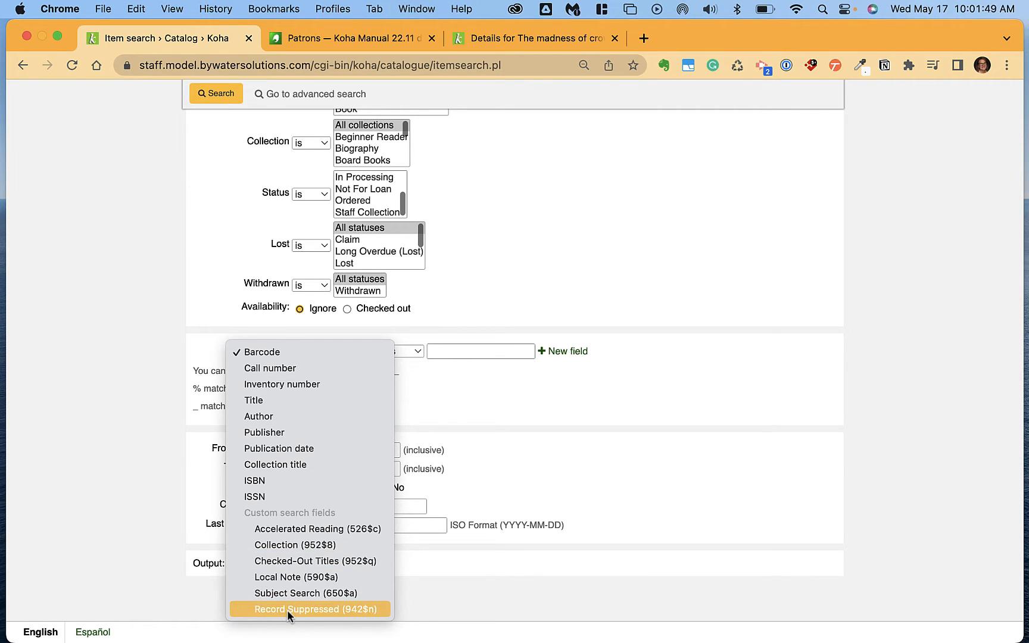
left_click(655, 506)
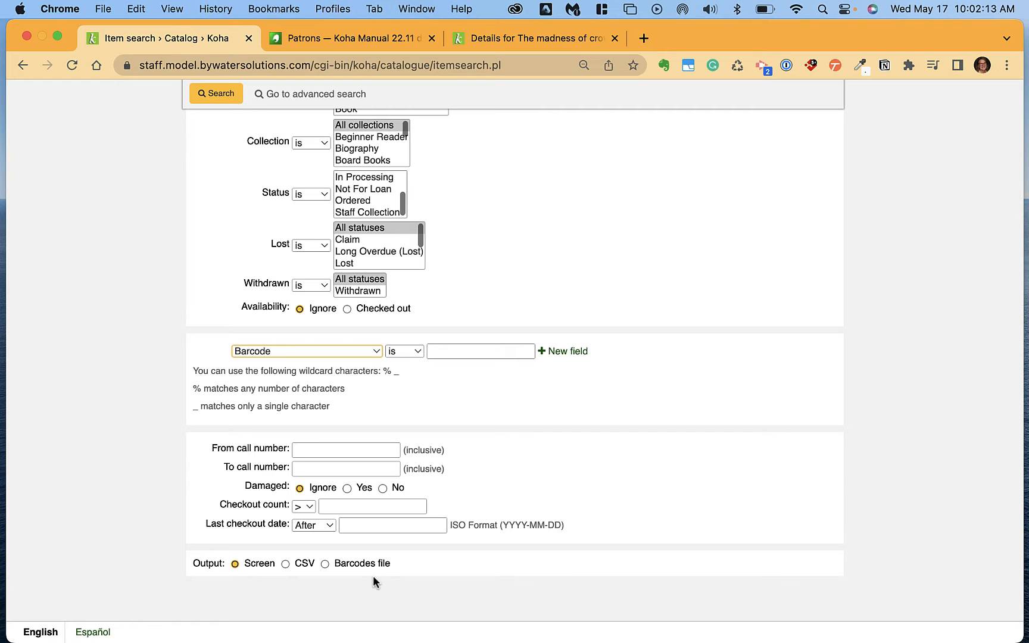
- Run the item search with the shelving location limited to Adult
scroll(373, 576, "up", 3)
scroll(373, 576, "up", 3)
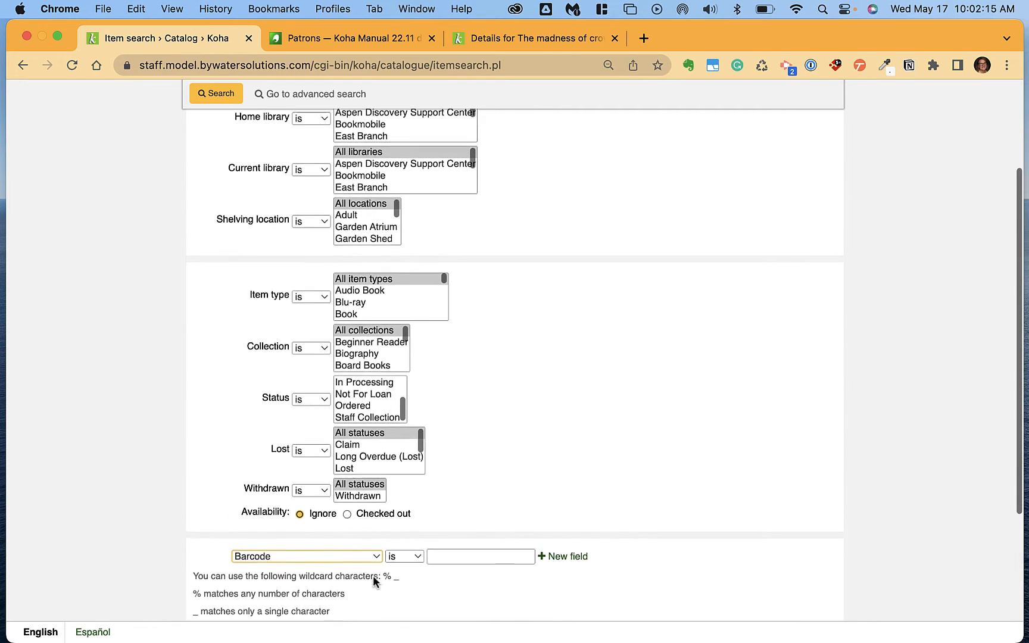
left_click(353, 217)
left_click(217, 93)
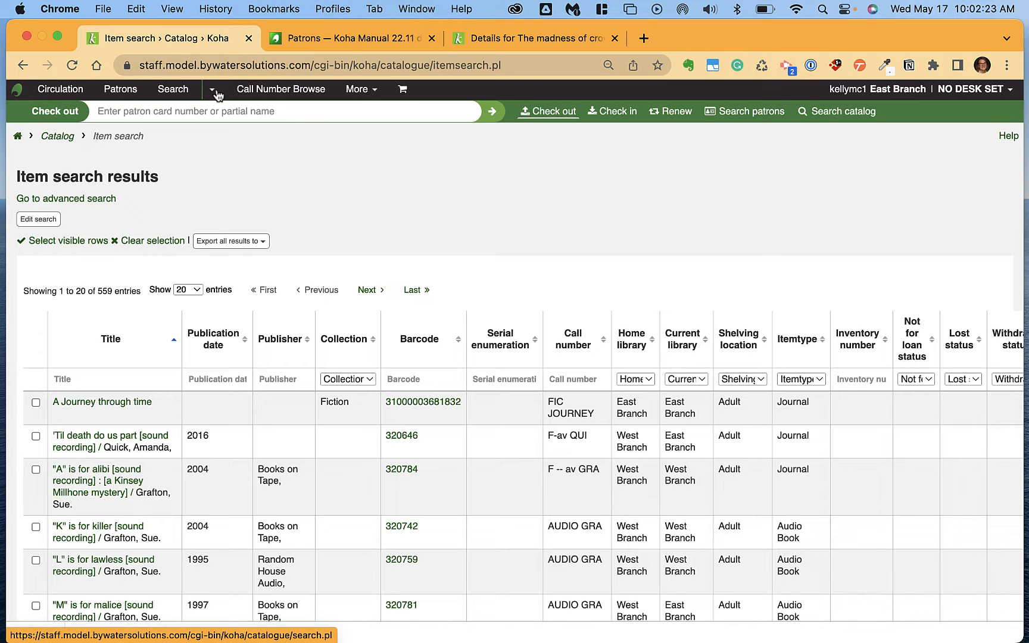
- Look across all columns of the item search results and check the edit options offered for the first item
scroll(397, 322, "down", 2)
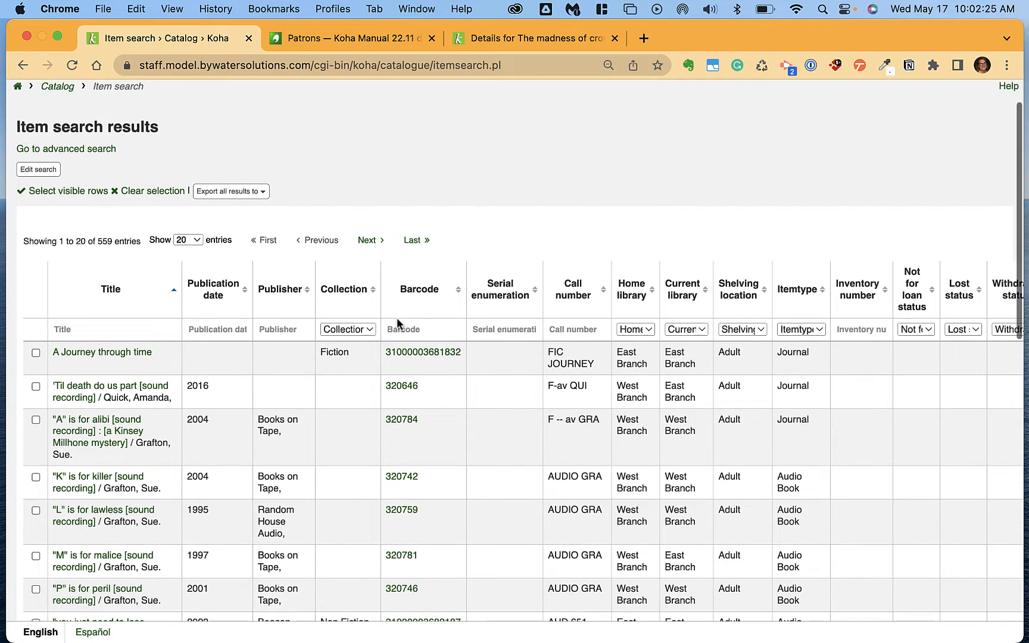
scroll(421, 359, "right", 3)
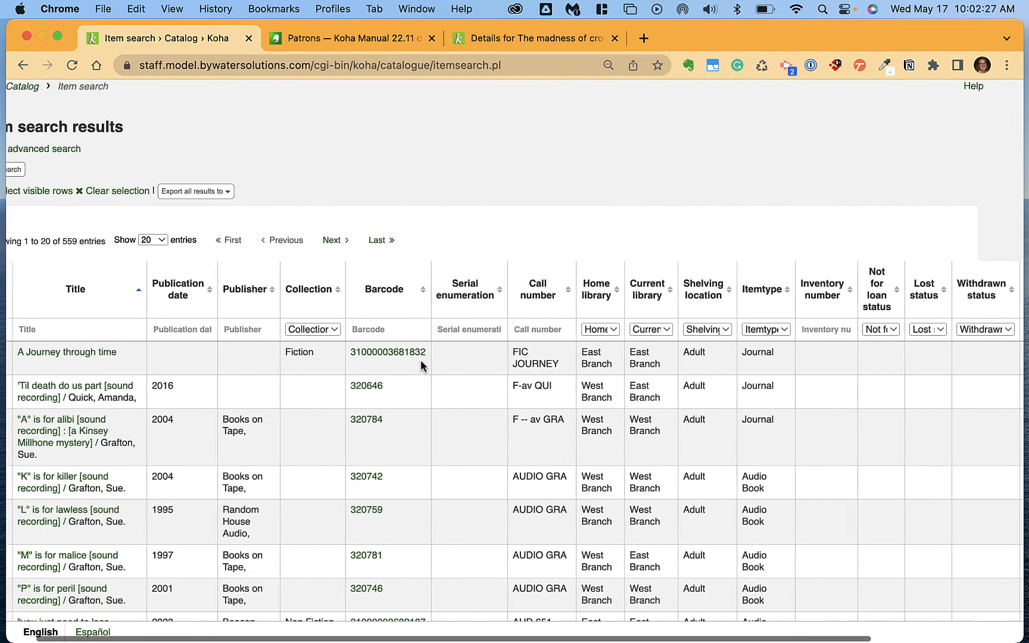
scroll(421, 364, "right", 4)
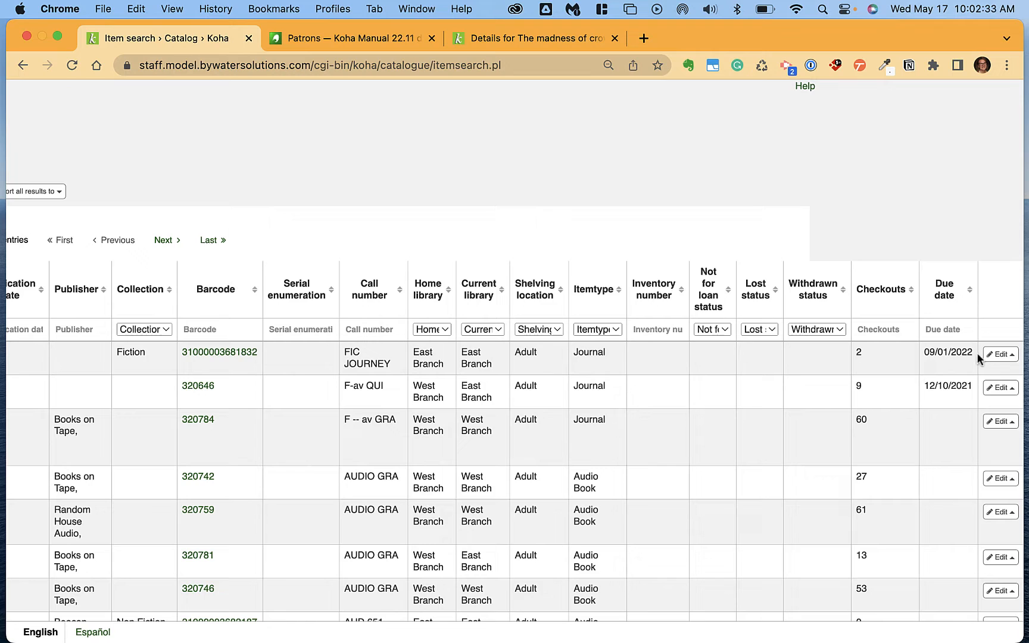
left_click(1003, 354)
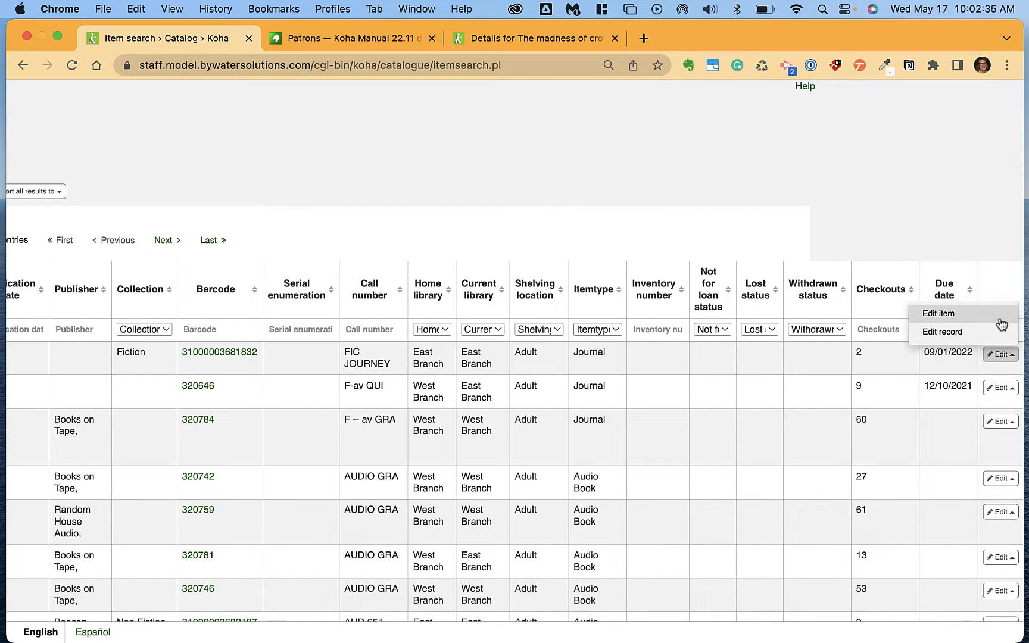
left_click(983, 188)
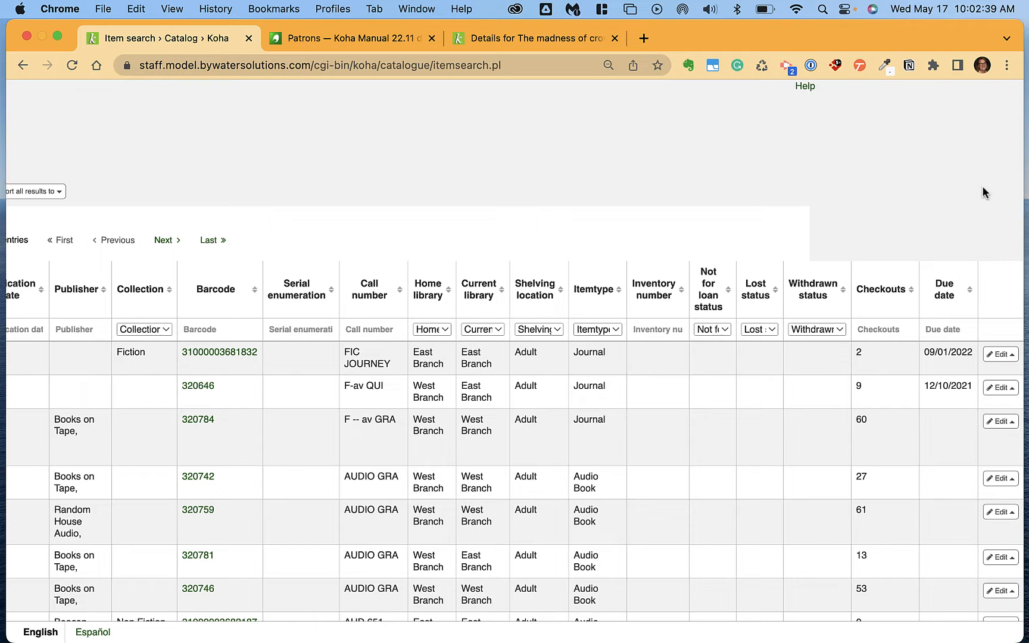
scroll(459, 337, "left", 5)
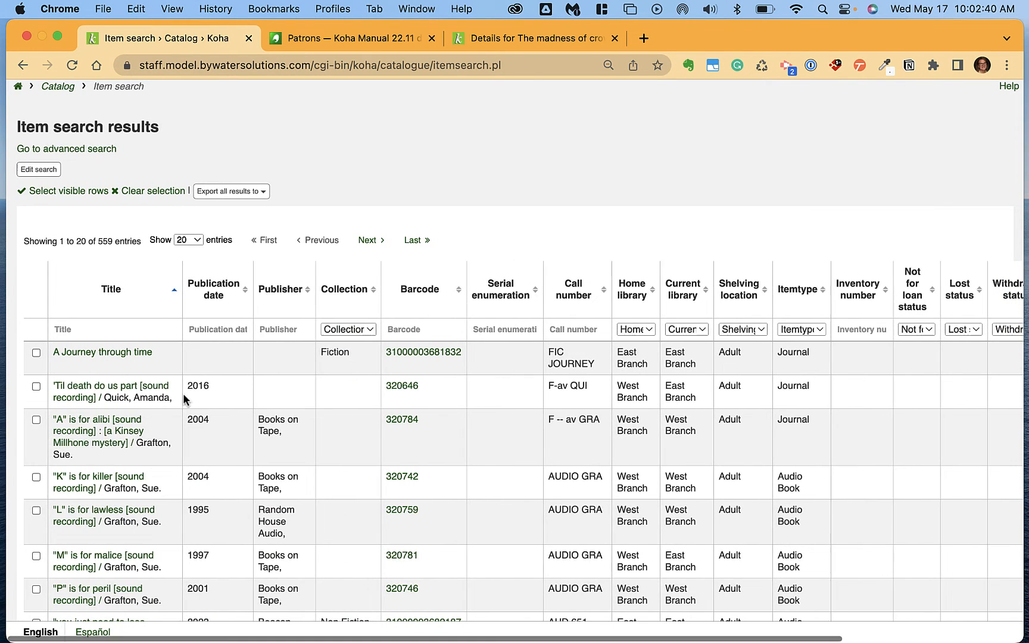
- Open the record 'Til death do us part [sound recording] from the results and look over its bibliographic details
left_click(118, 397)
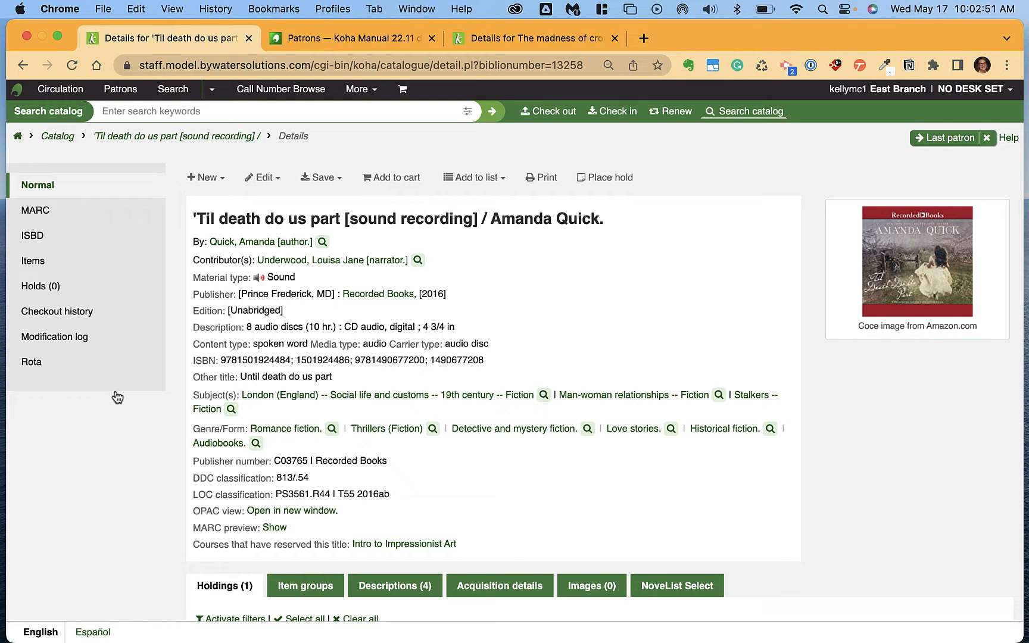
scroll(232, 417, "down", 2)
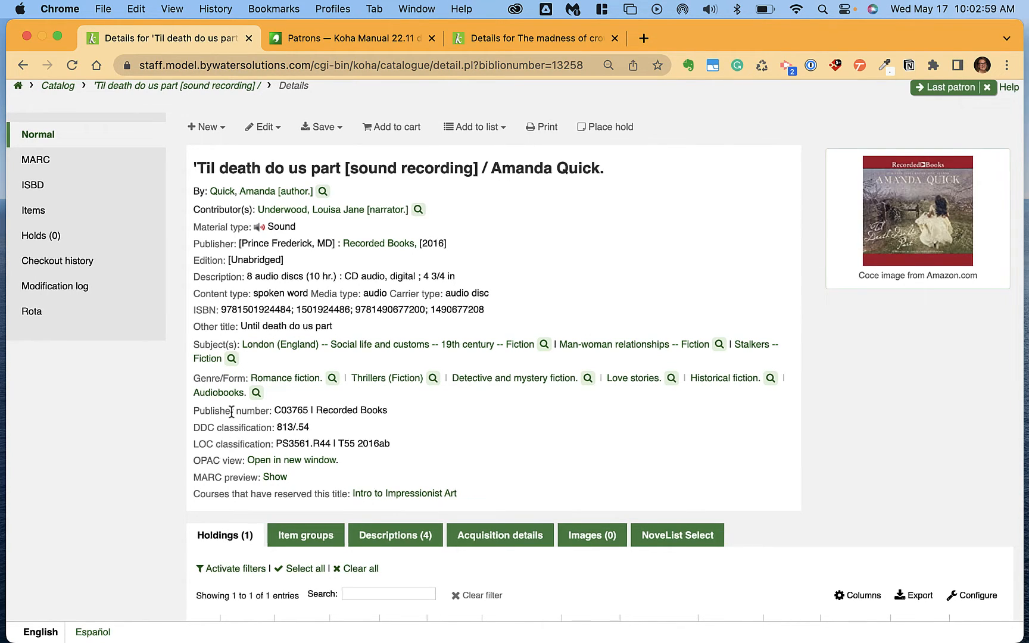
scroll(233, 411, "down", 1)
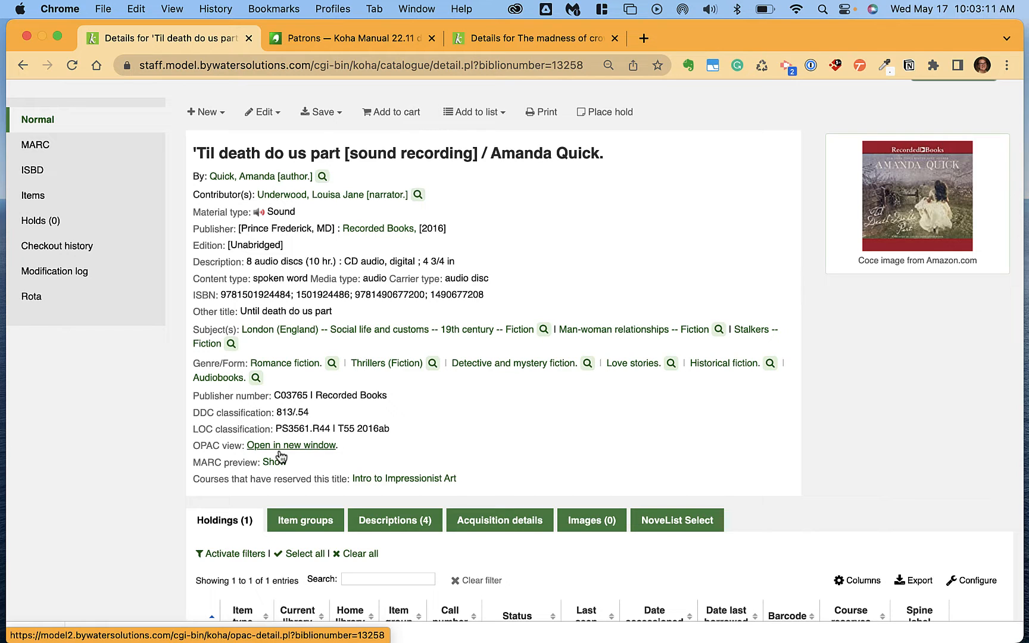
- Show the record's MARC preview, read through its fields and close it
left_click(271, 462)
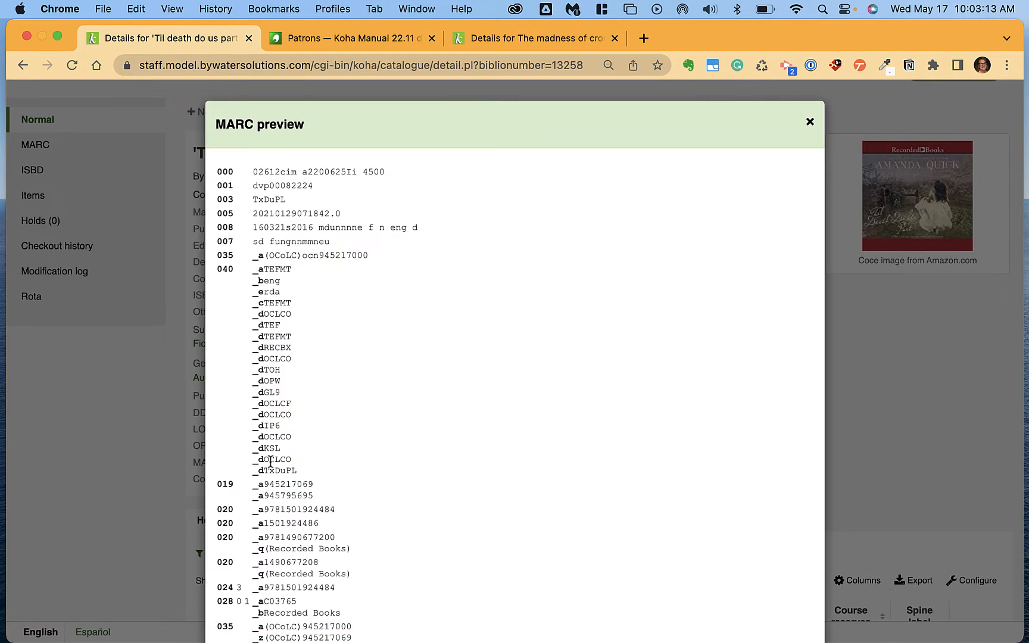
scroll(271, 462, "down", 12)
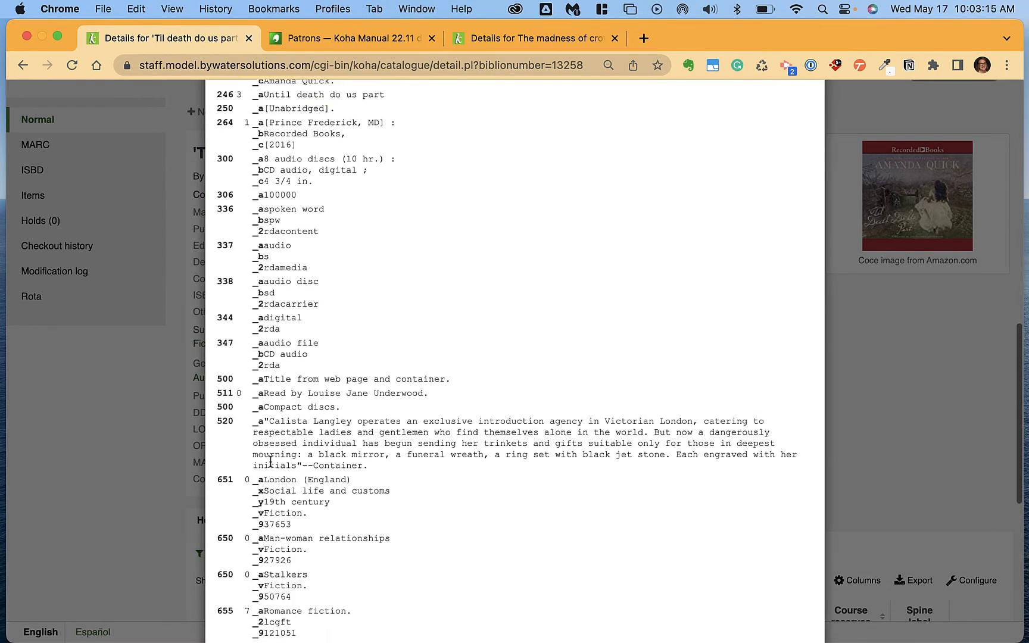
scroll(271, 462, "up", 5)
scroll(791, 144, "up", 10)
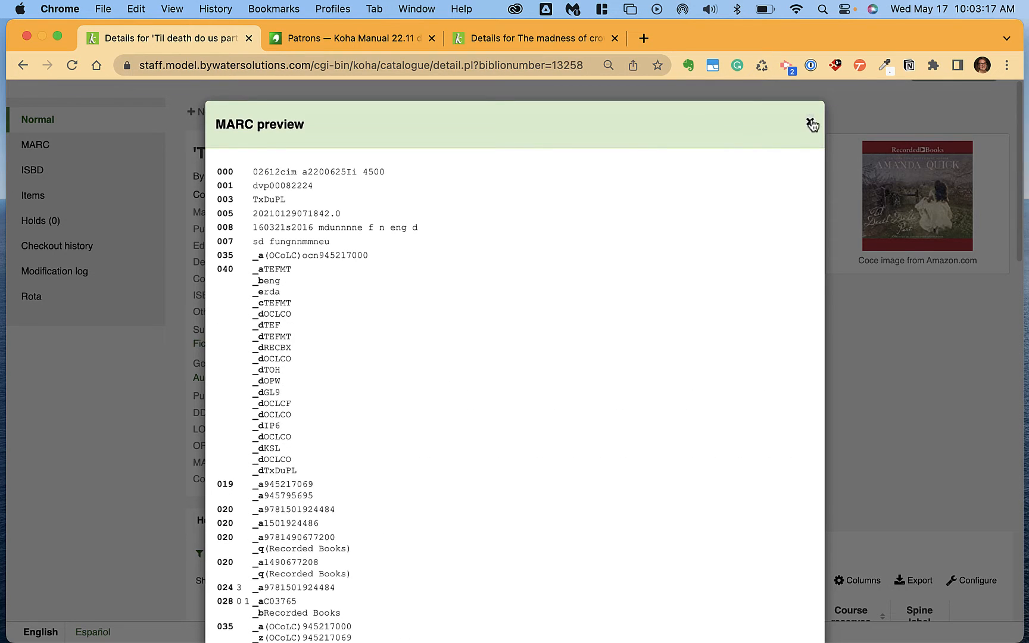
left_click(808, 121)
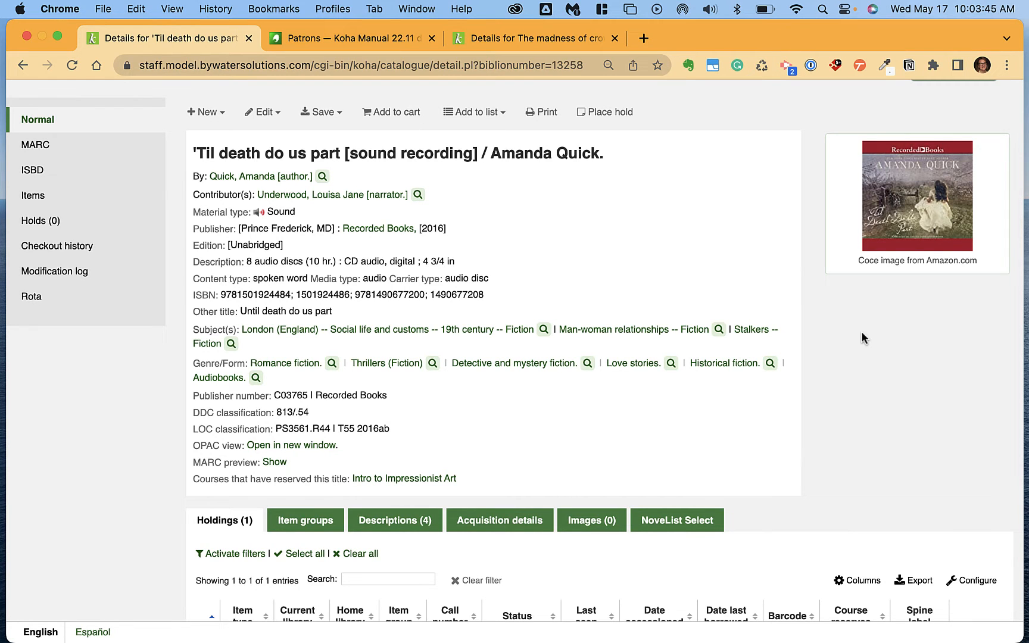
- View the record's images section with its upload option, and return to the holdings list
scroll(862, 337, "down", 3)
left_click(596, 425)
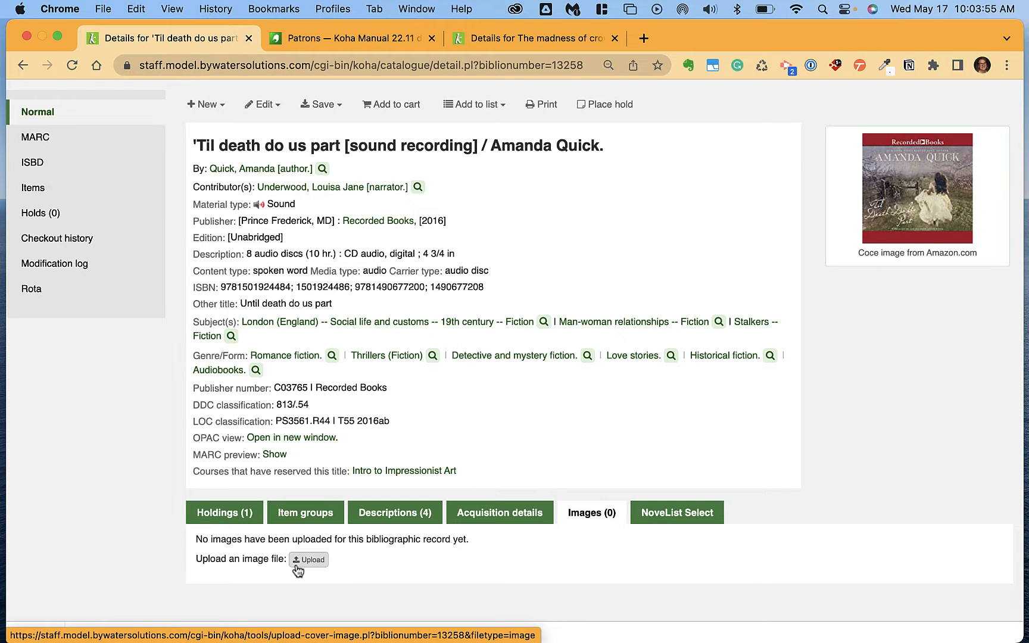
left_click(244, 517)
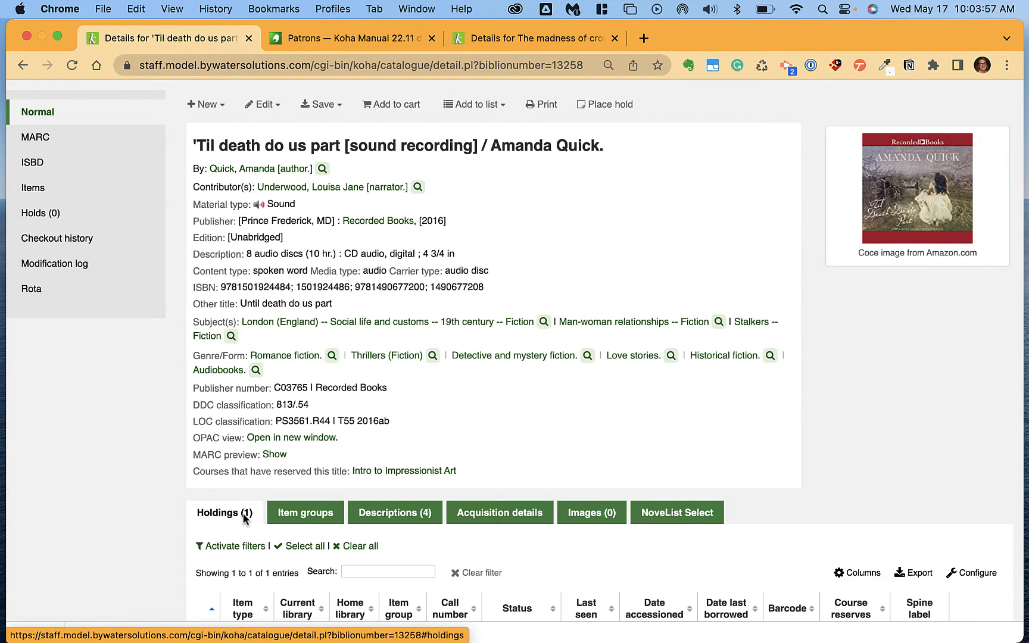
scroll(244, 519, "down", 3)
scroll(244, 512, "up", 4)
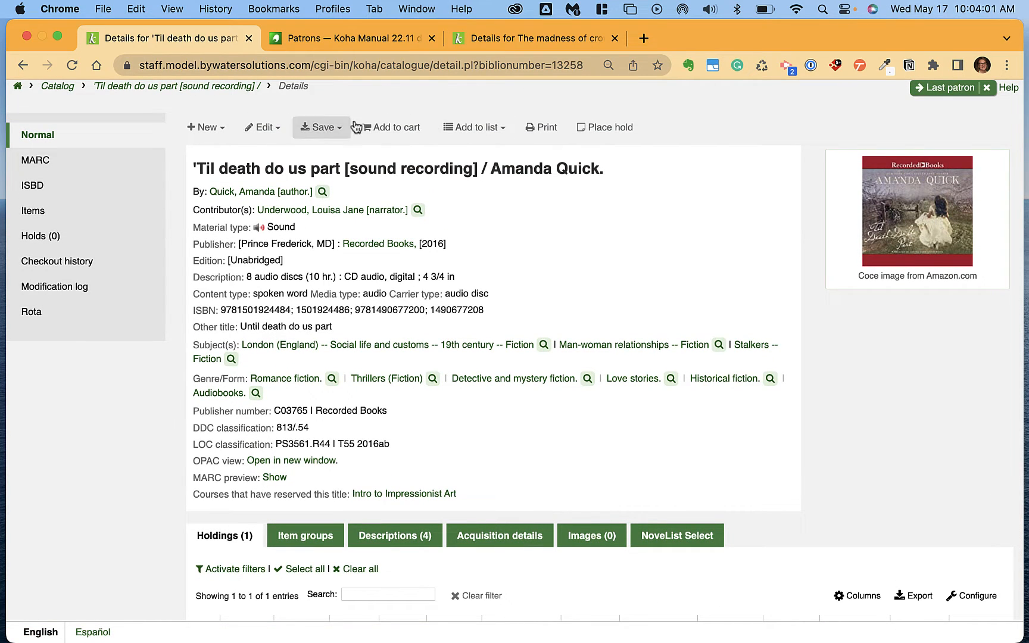
- Look over the record's options for adding new records or items, editing, and saving in export formats
left_click(224, 128)
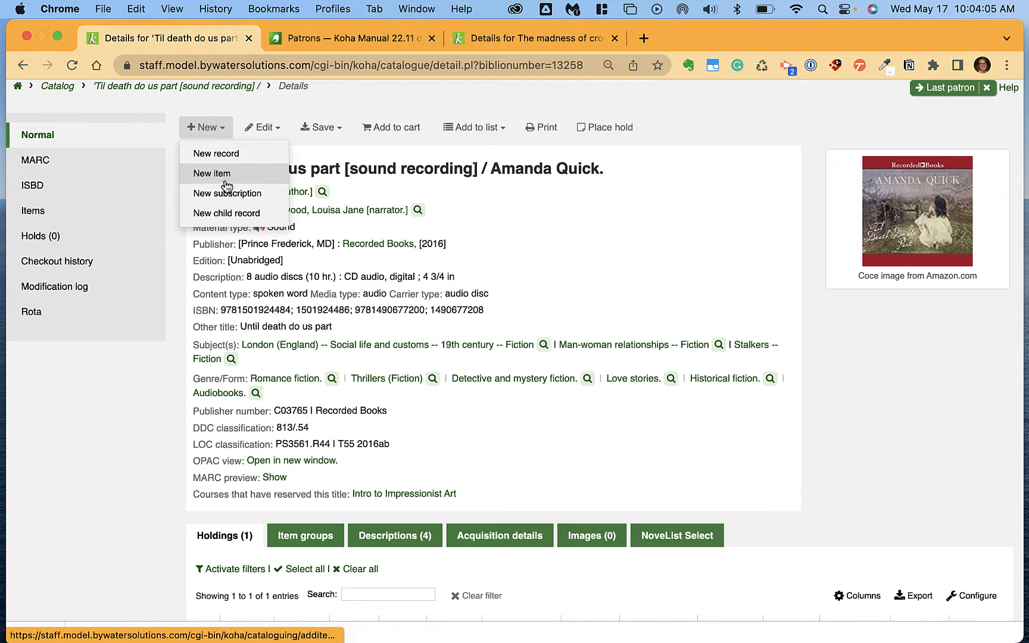
left_click(265, 129)
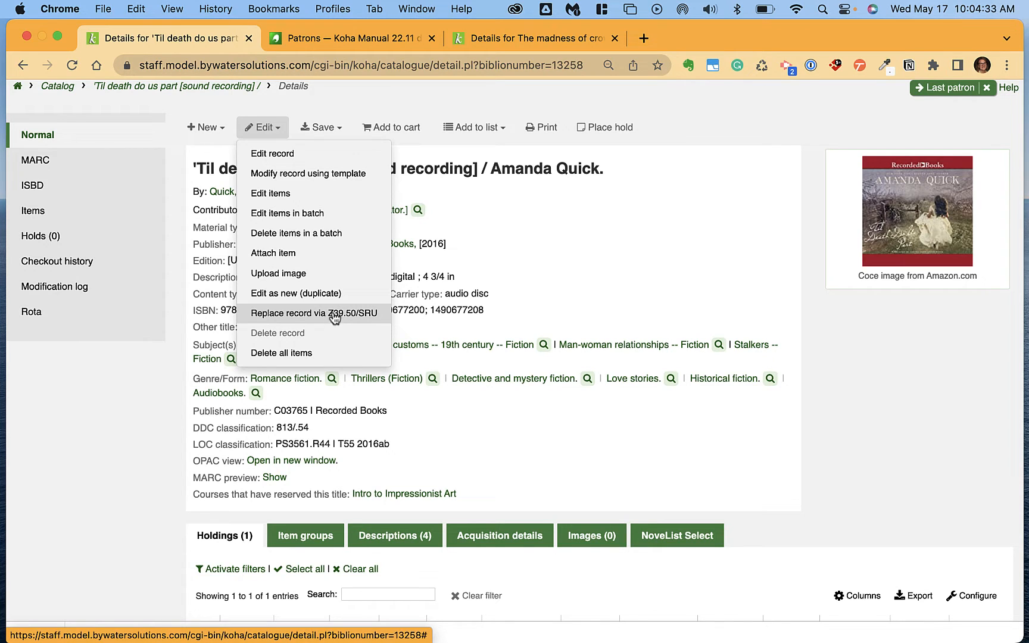
left_click(321, 128)
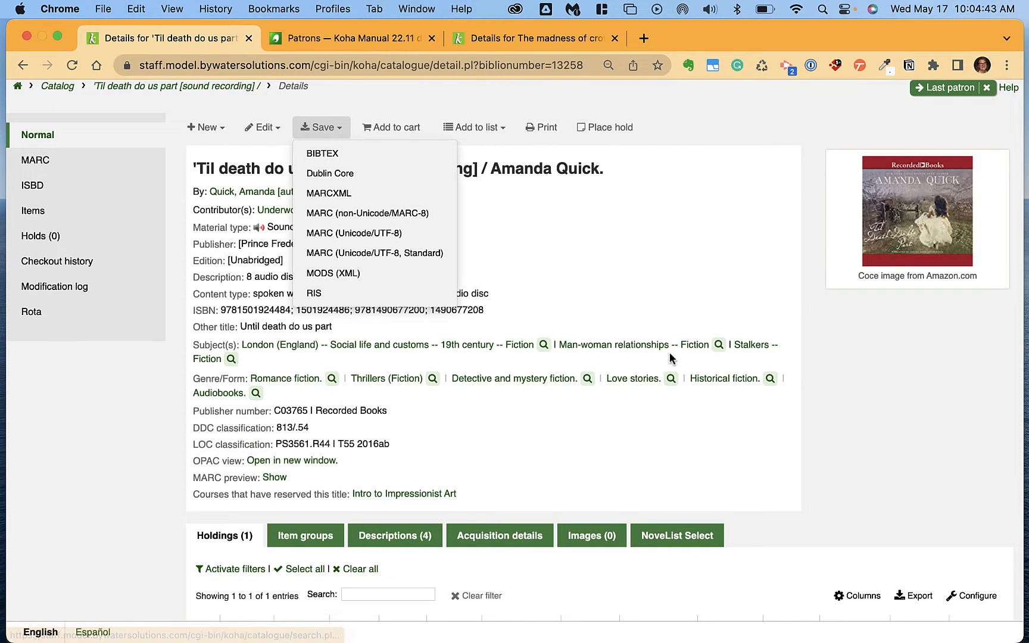
- Show the record's NoveList Select content and look through its read-alikes and similar titles
scroll(670, 353, "down", 1)
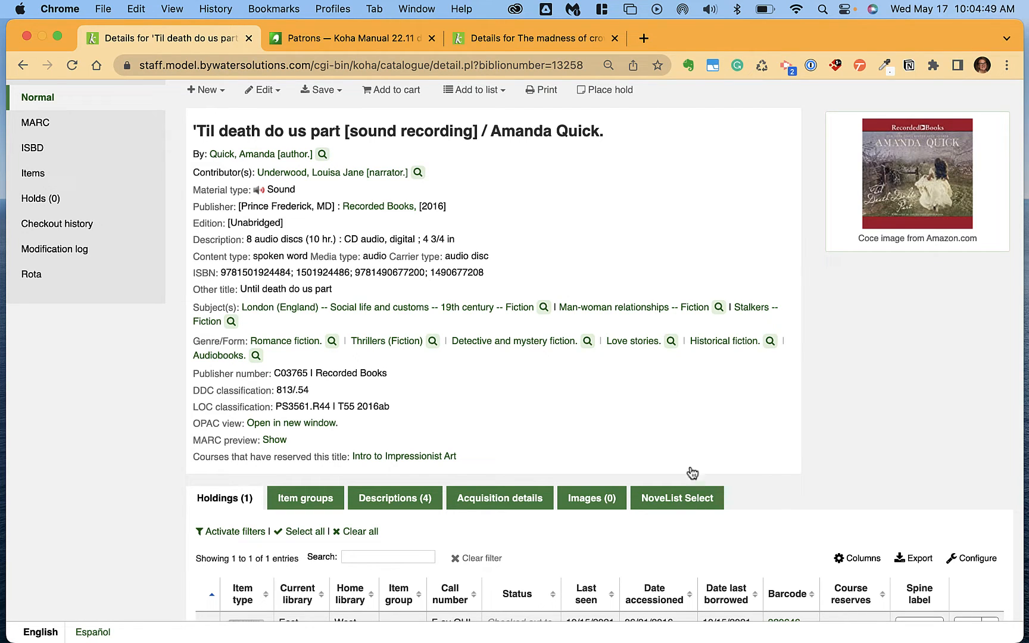
left_click(673, 500)
scroll(671, 502, "down", 2)
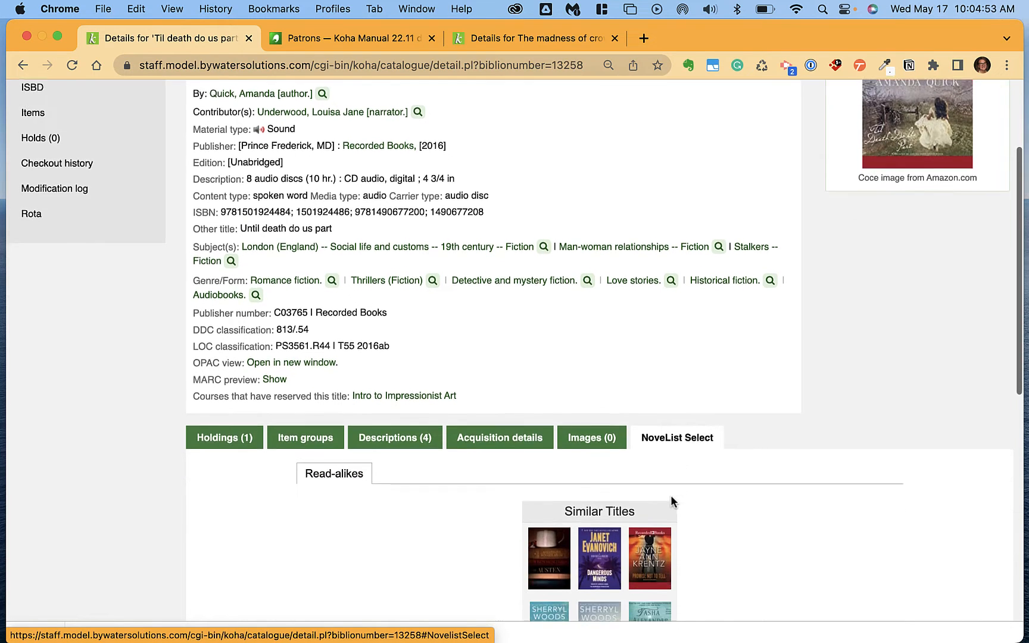
scroll(671, 496, "down", 4)
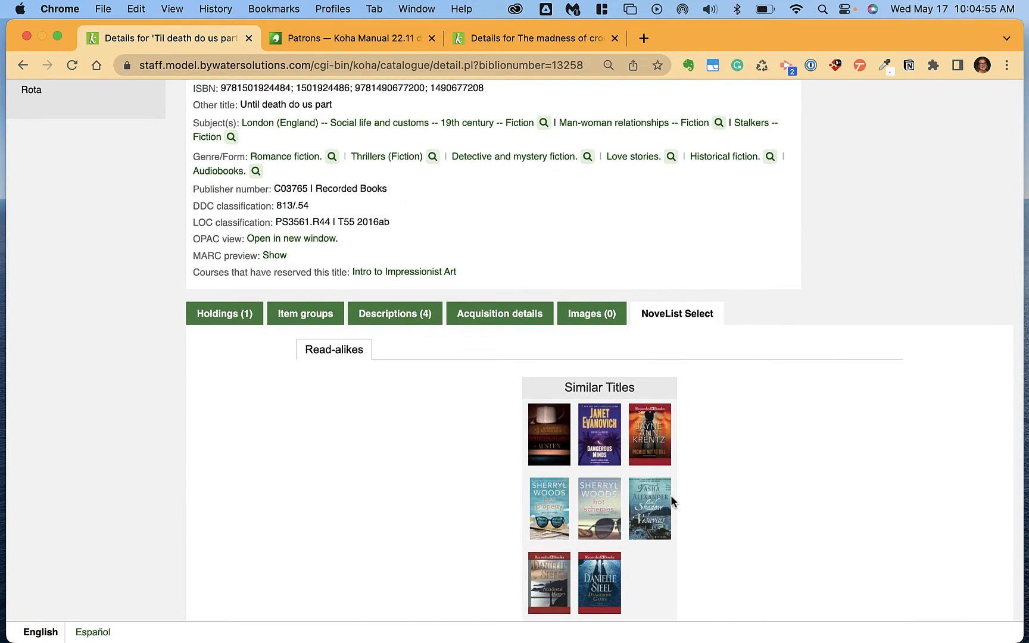
scroll(671, 498, "down", 3)
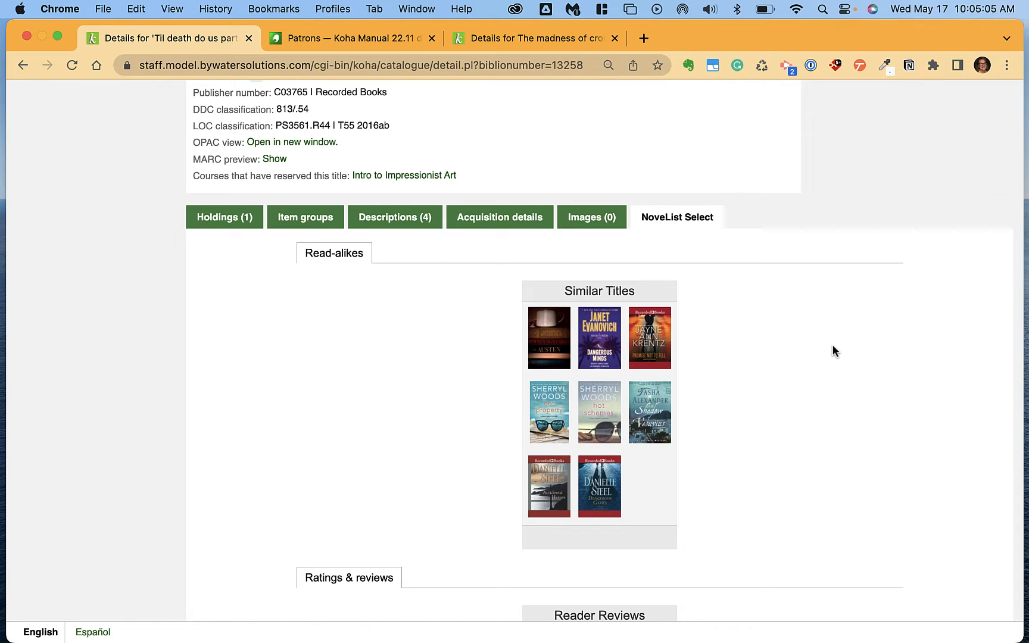
scroll(833, 346, "up", 3)
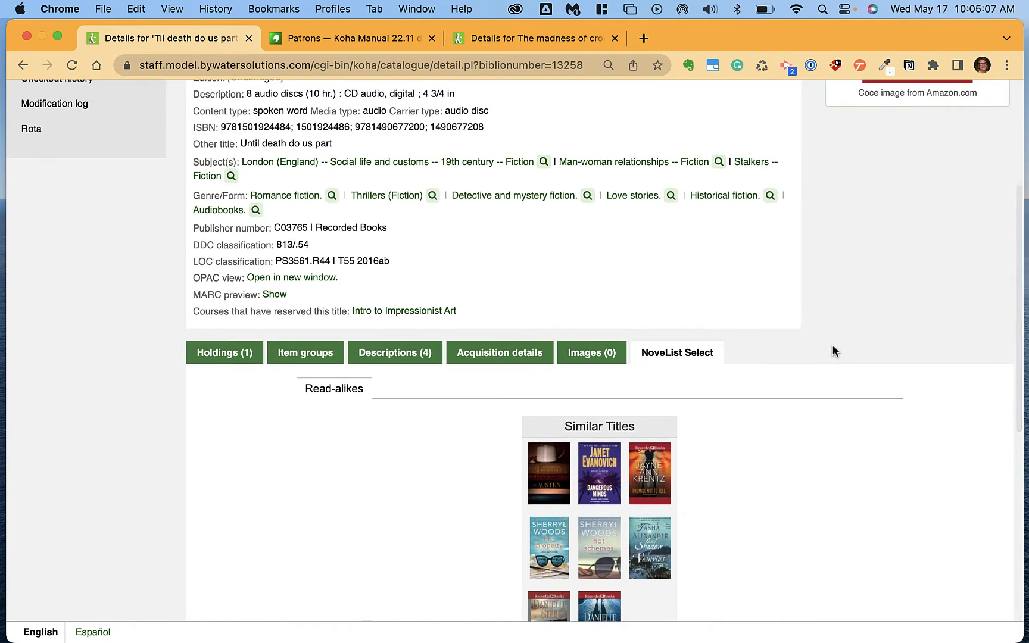
scroll(833, 347, "up", 5)
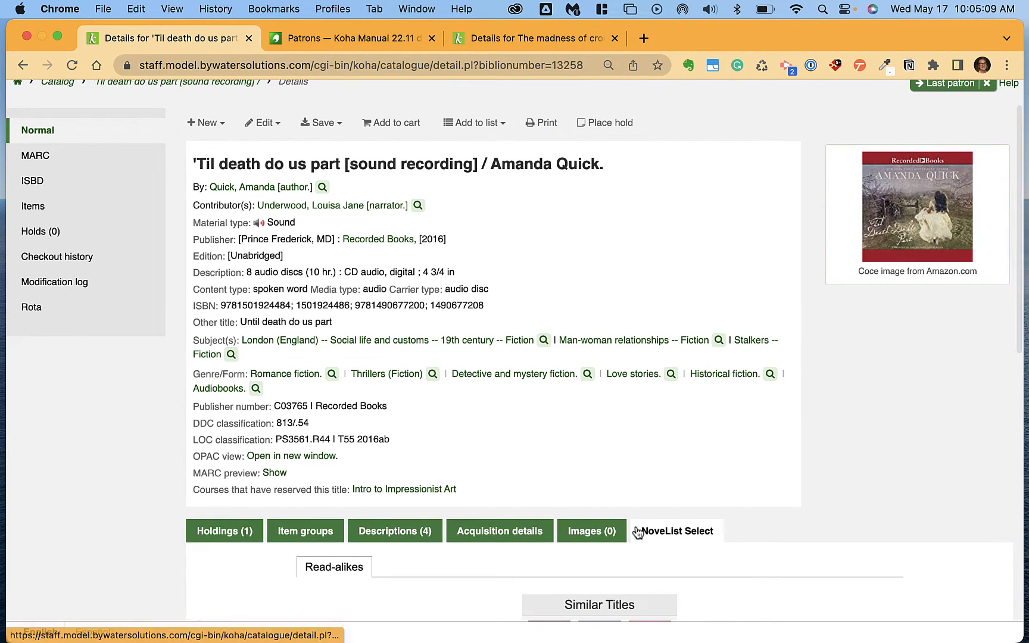
- Check the record's acquisition details
left_click(497, 527)
scroll(661, 464, "down", 1)
scroll(662, 464, "up", 1)
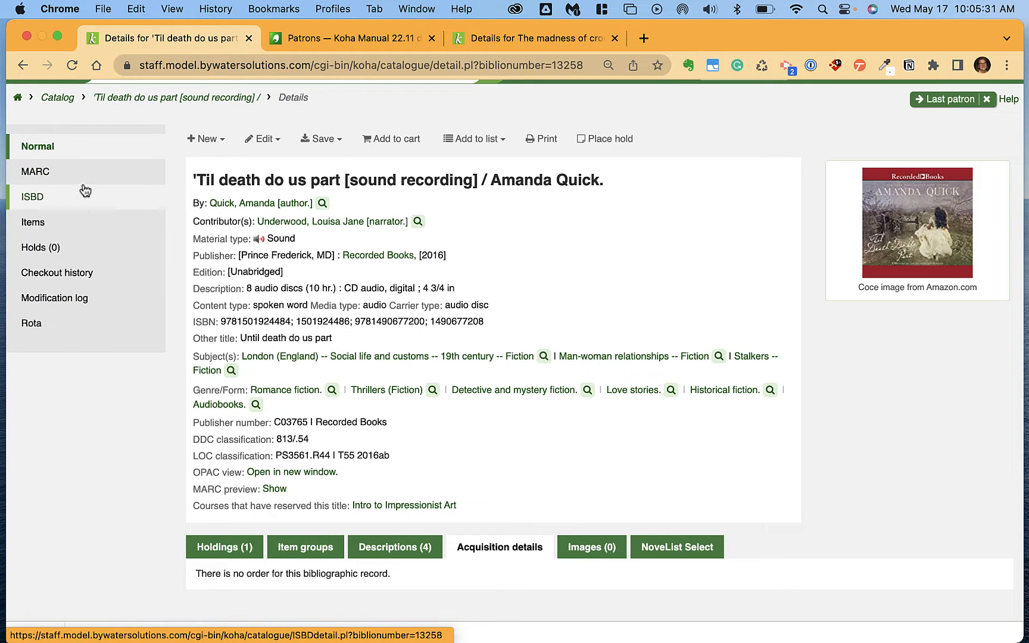
- Open the record's item details and look over the item information, statuses, priority, checkout history and notes
left_click(73, 224)
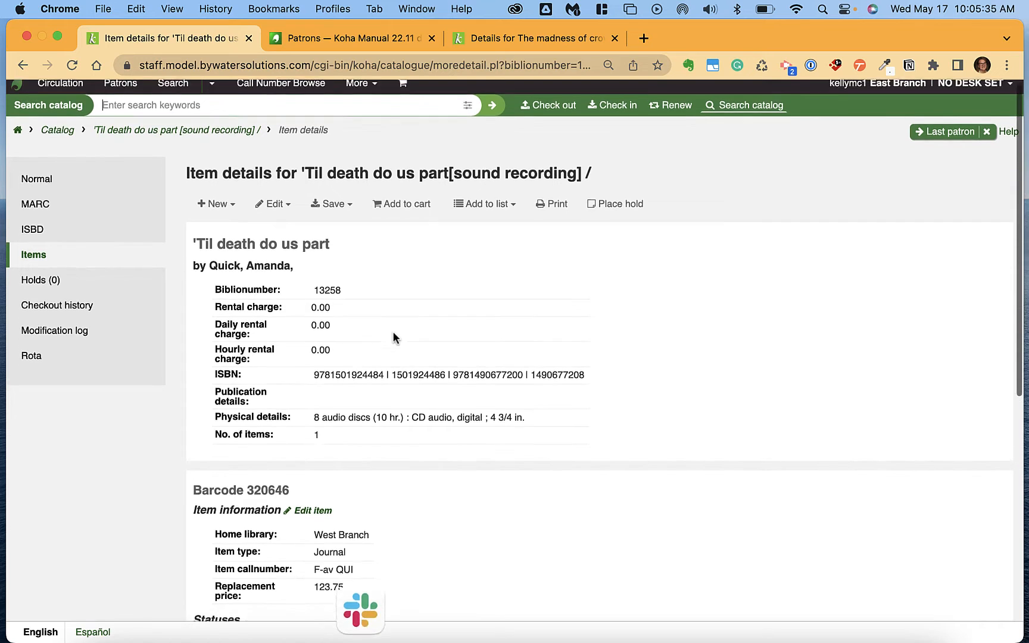
scroll(393, 331, "down", 2)
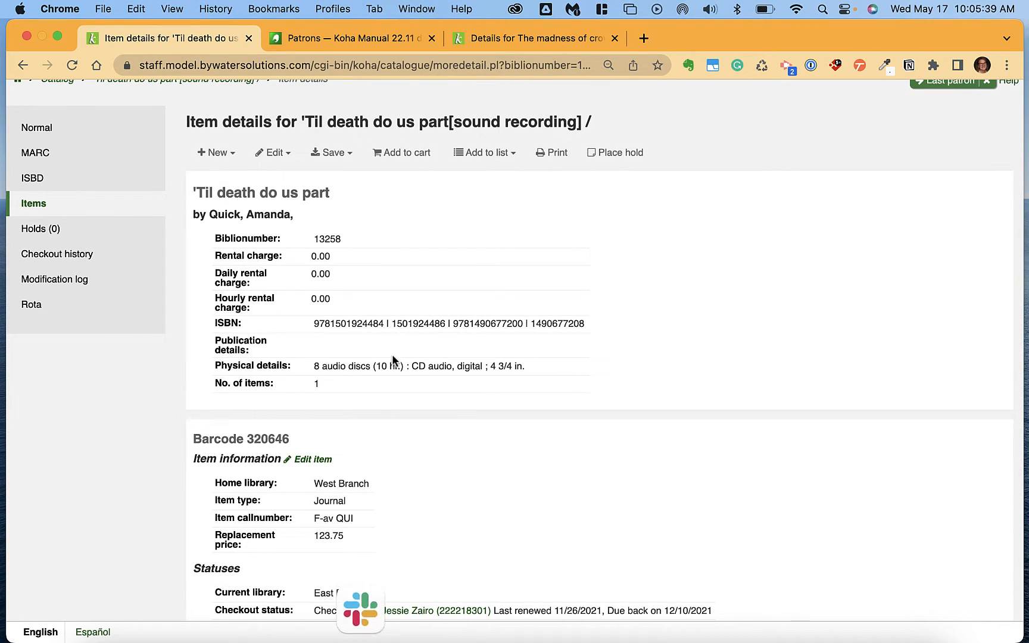
scroll(360, 527, "down", 2)
scroll(360, 529, "down", 6)
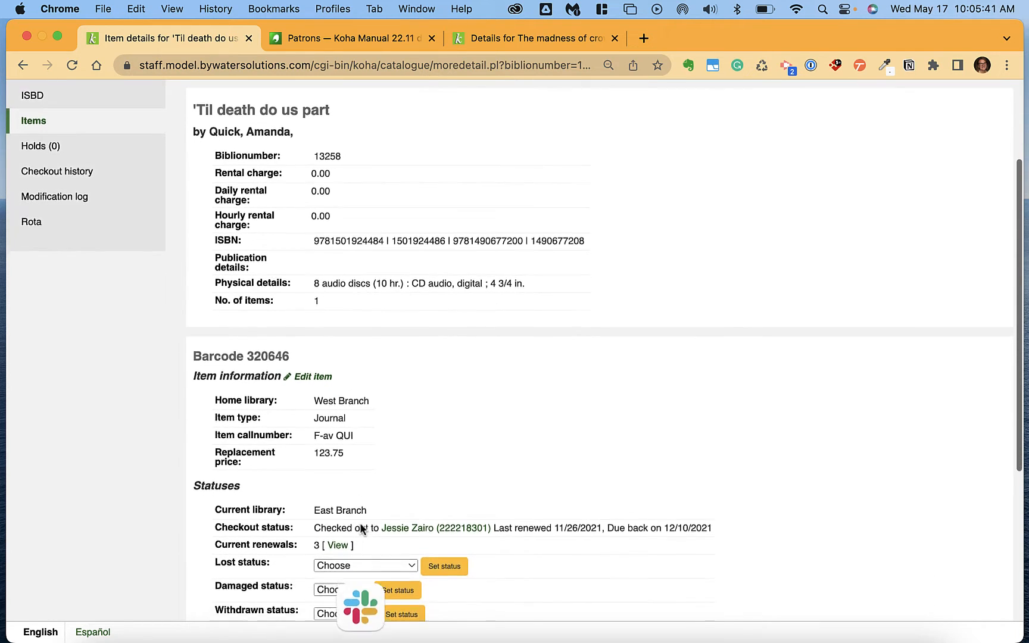
scroll(360, 528, "down", 5)
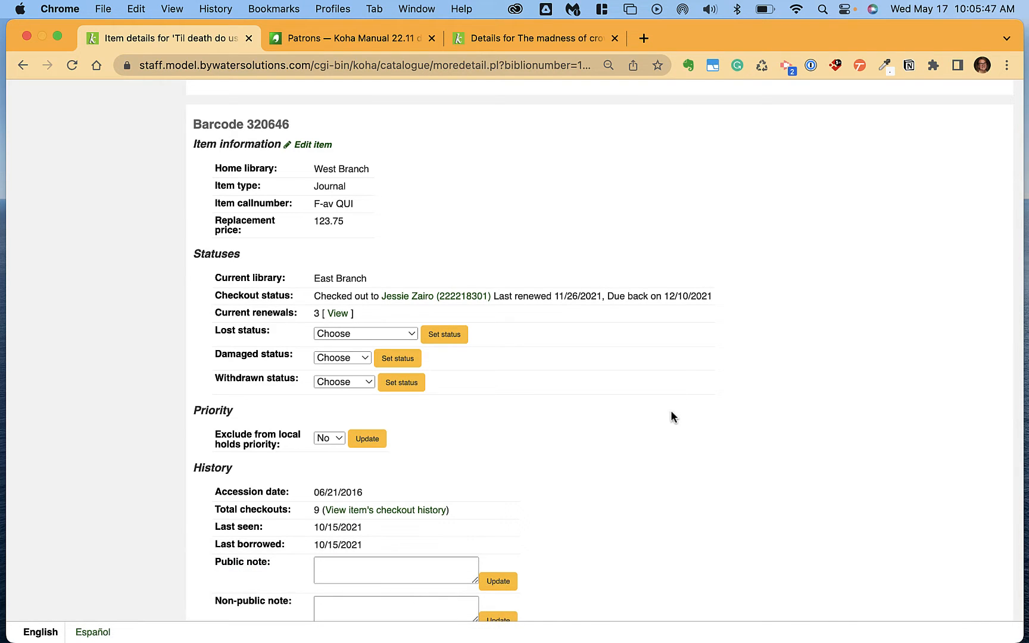
scroll(671, 416, "down", 3)
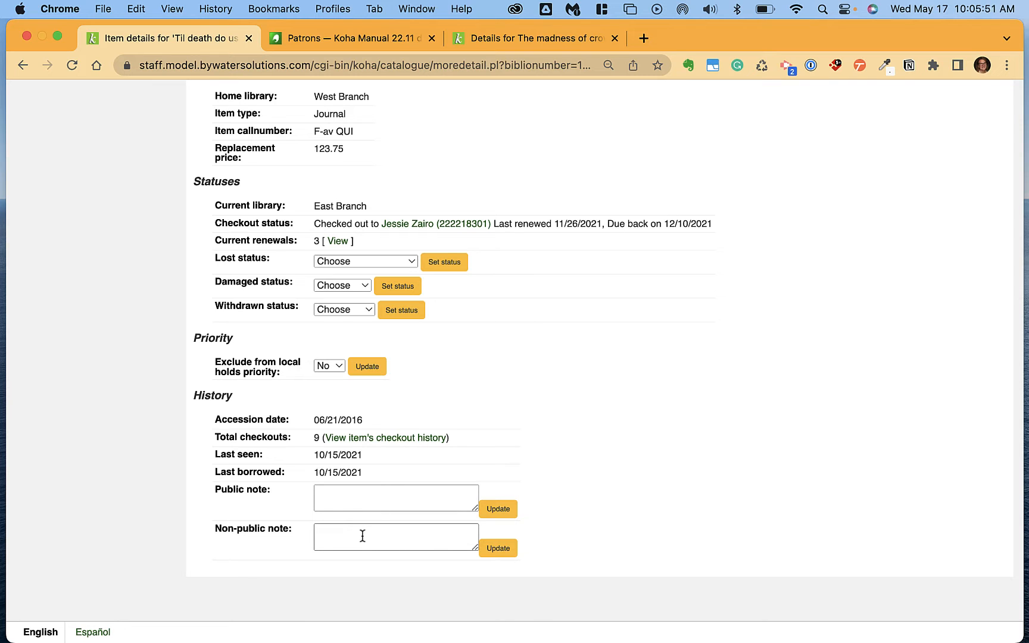
scroll(362, 536, "up", 10)
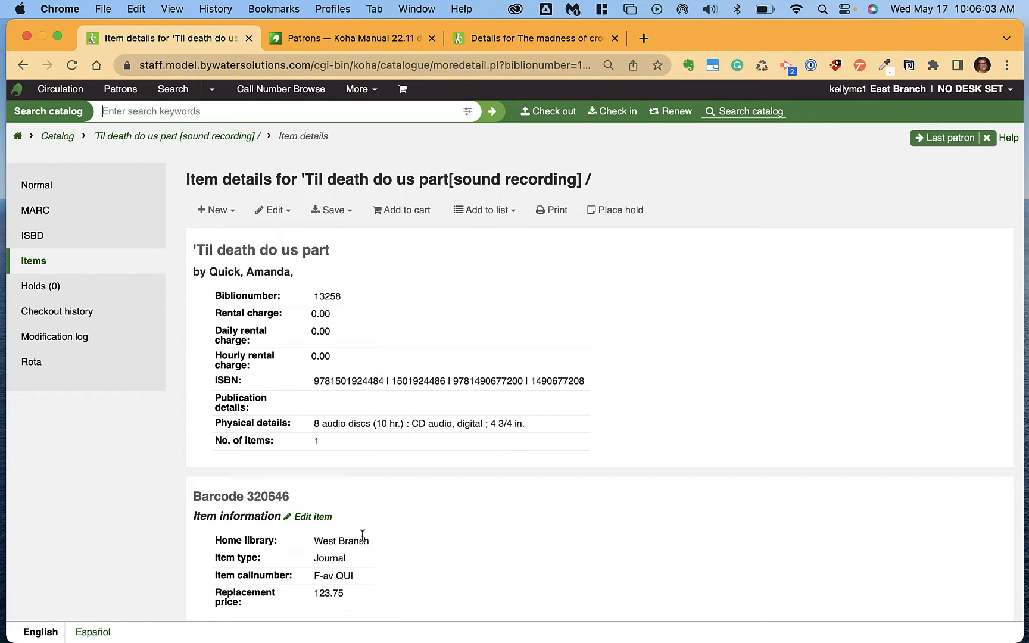
- Open the item's edit form from the record's holdings and look over its fields
left_click(79, 185)
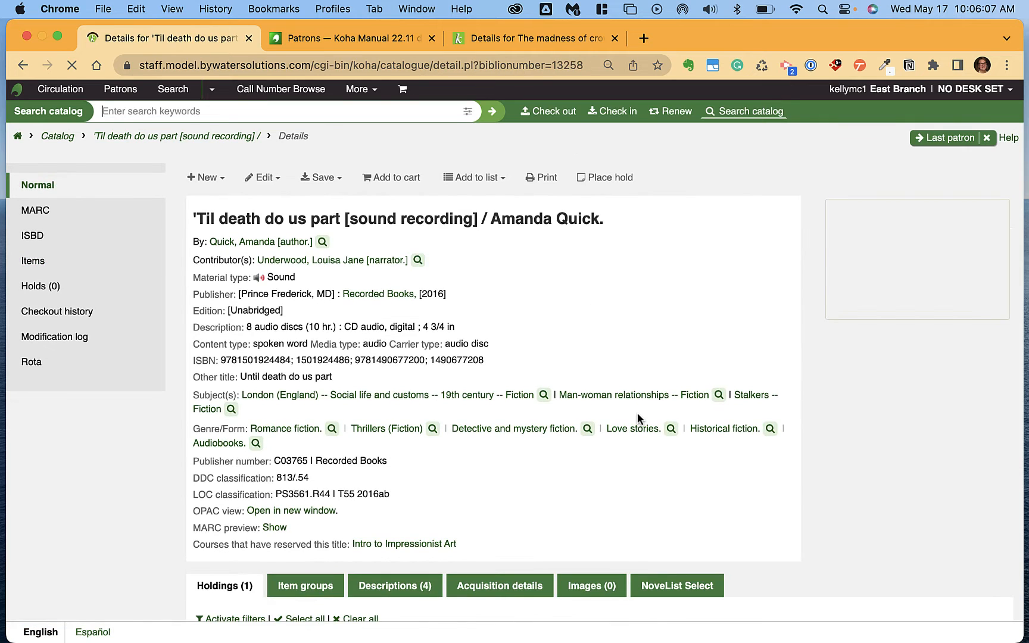
scroll(639, 418, "down", 1)
scroll(638, 417, "down", 5)
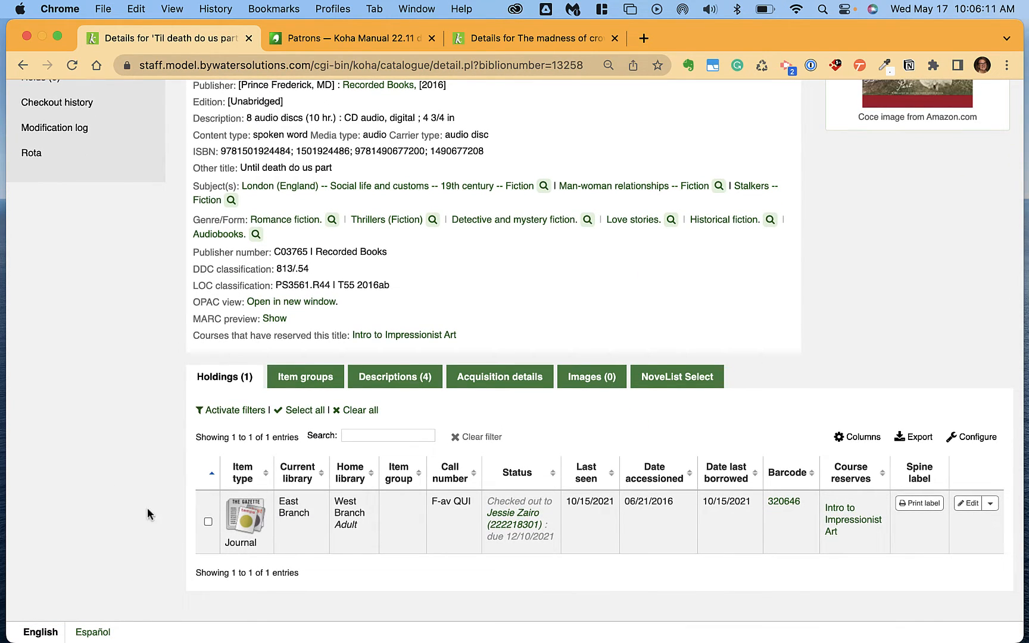
left_click(964, 505)
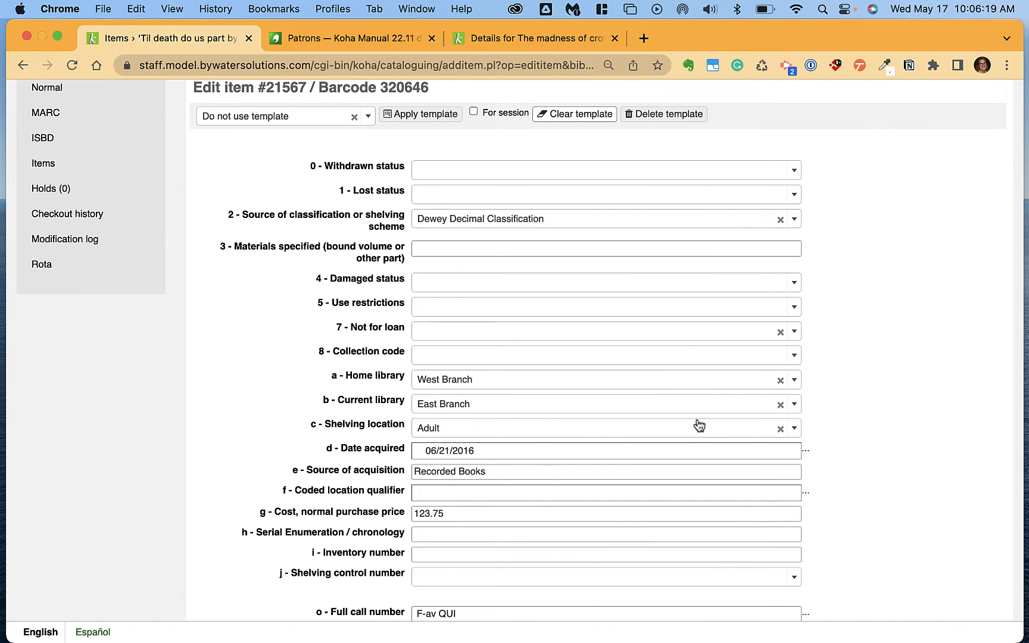
scroll(700, 428, "down", 2)
scroll(699, 428, "down", 5)
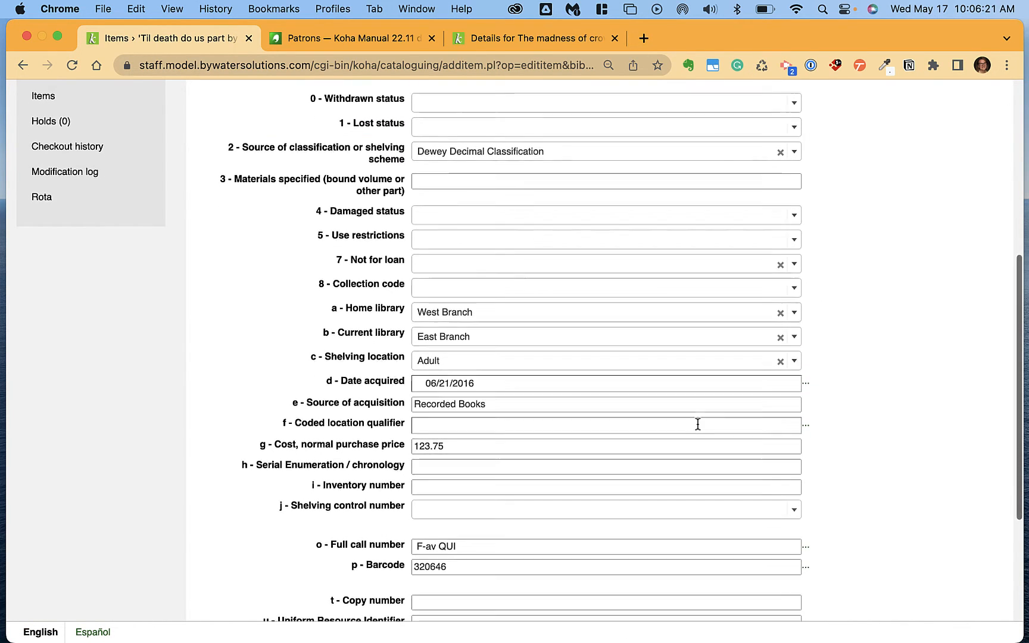
scroll(698, 423, "down", 2)
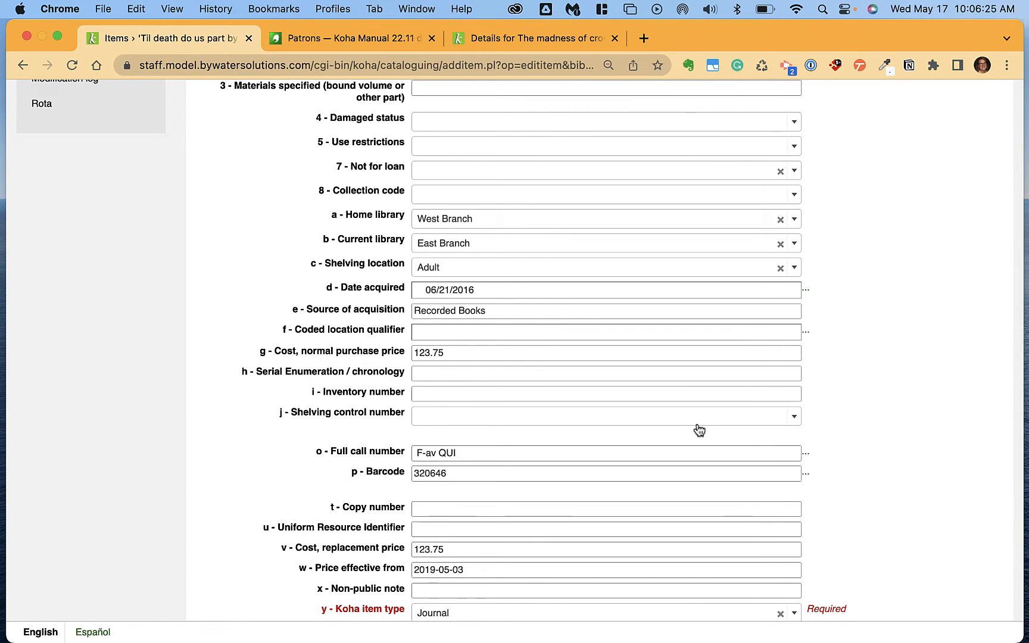
scroll(699, 430, "up", 1)
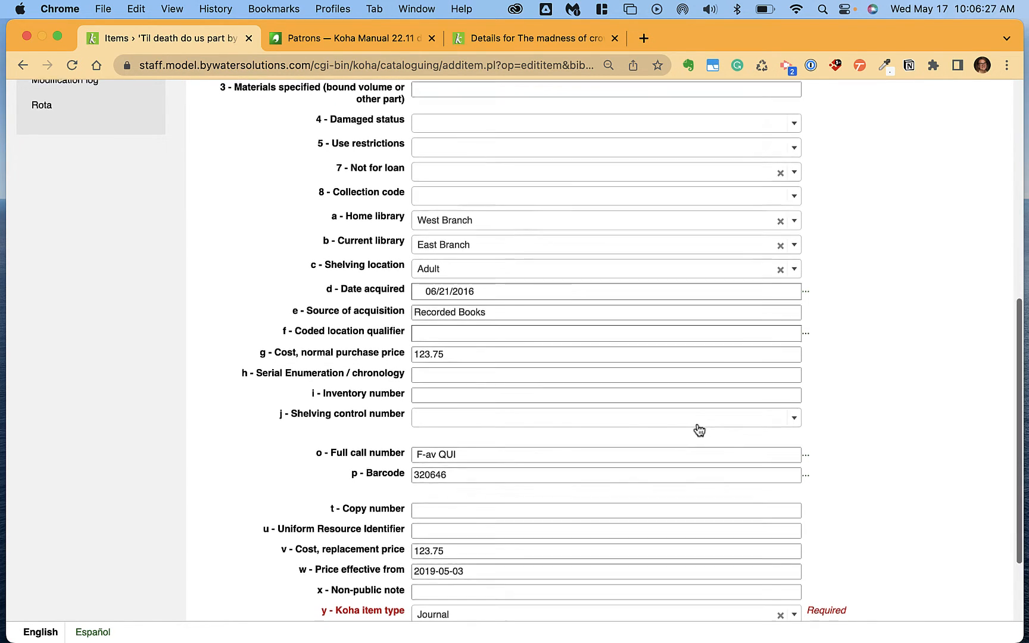
scroll(700, 430, "up", 10)
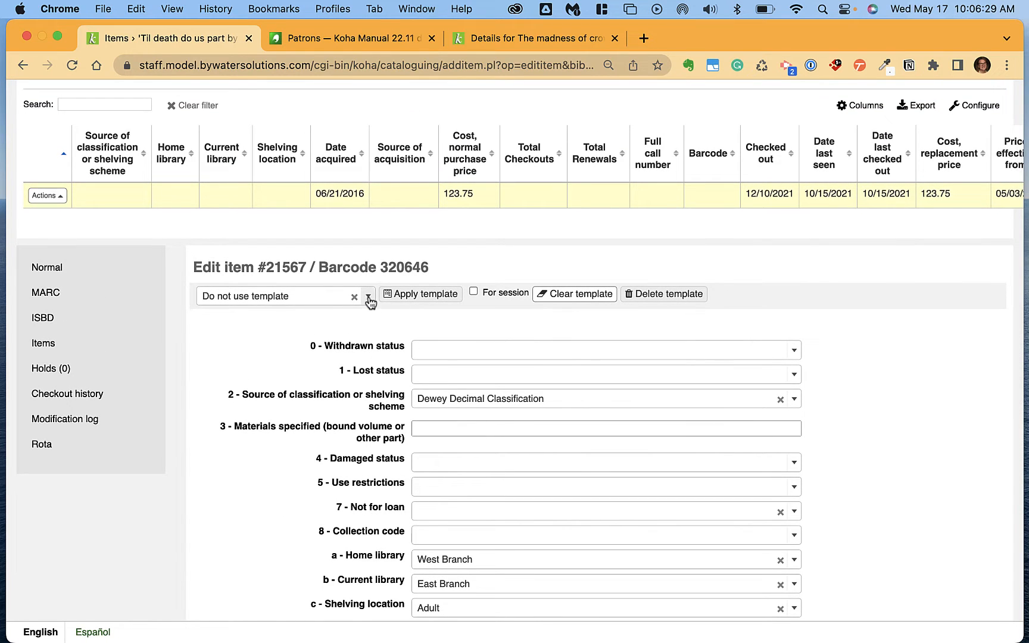
- Look over the template choices offered for editing the item, leaving no template applied
left_click(368, 298)
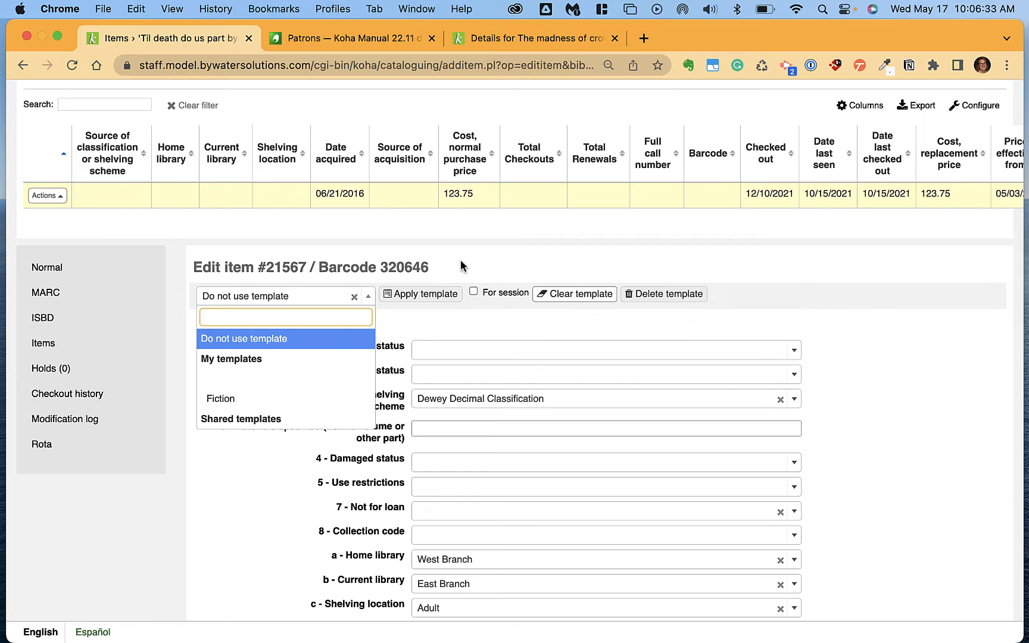
left_click(491, 254)
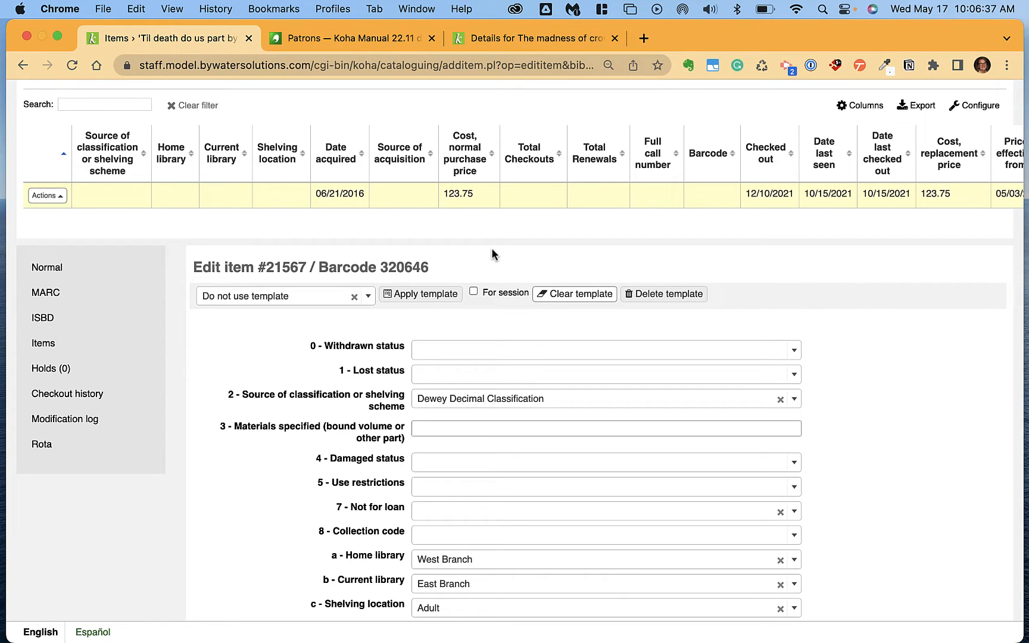
left_click(368, 296)
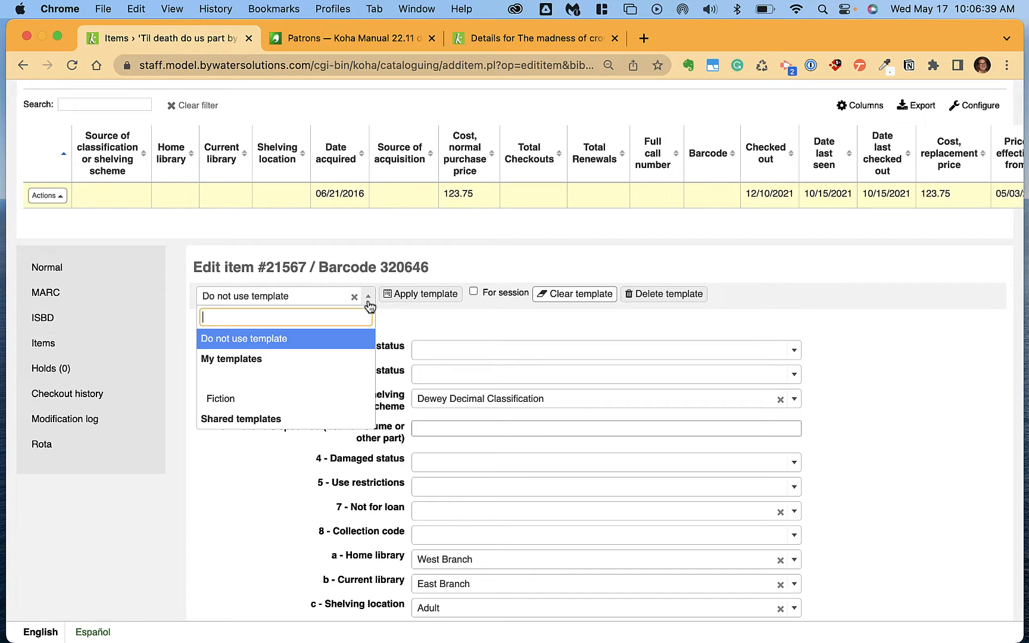
left_click(430, 322)
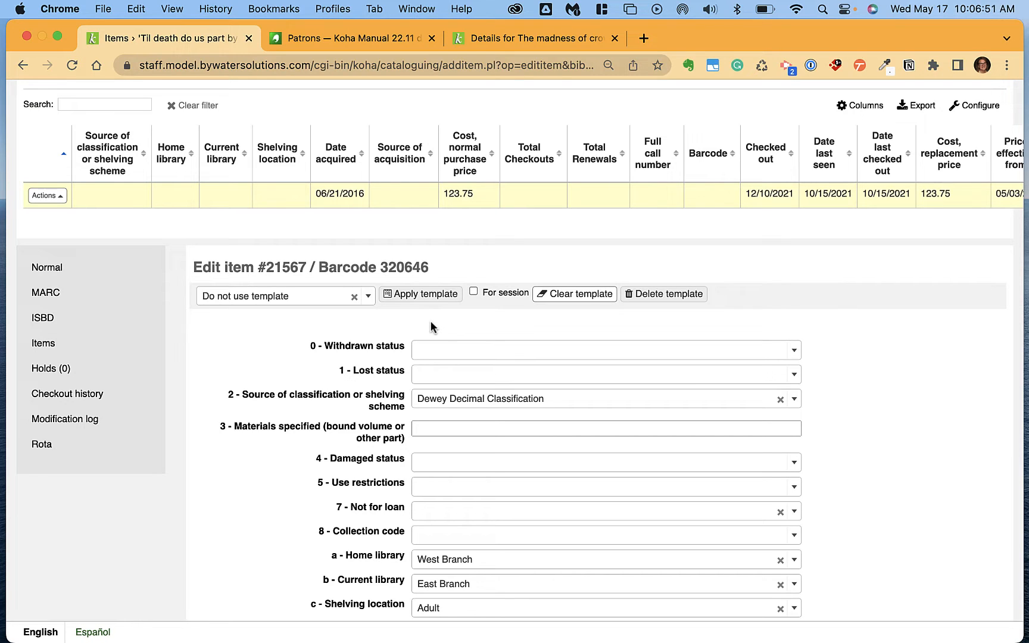
- Return to the record's normal view and go to the Cataloging module
left_click(81, 268)
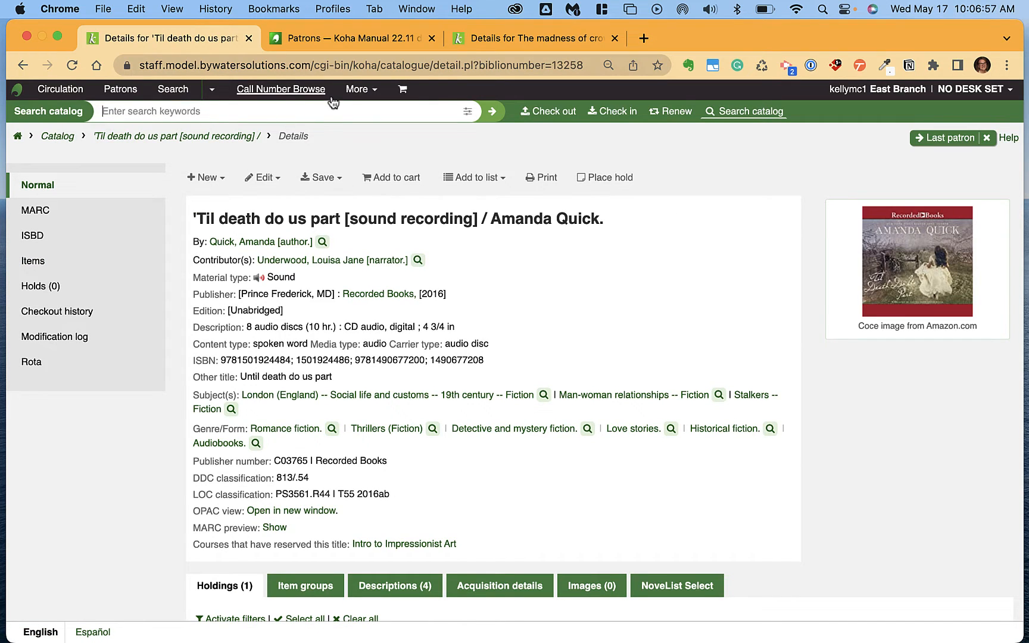
left_click(376, 97)
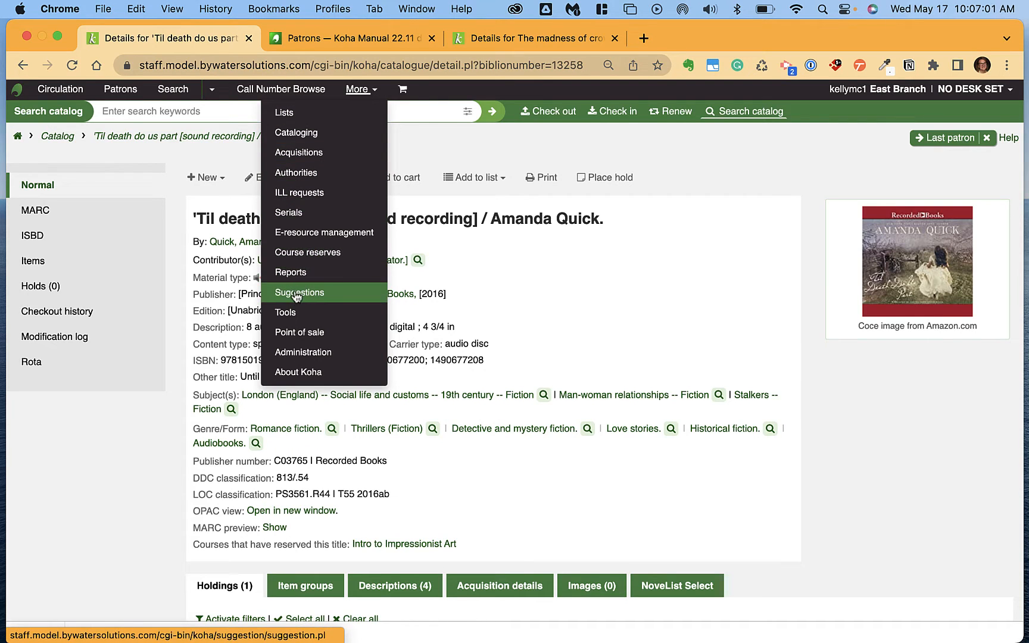
left_click(301, 136)
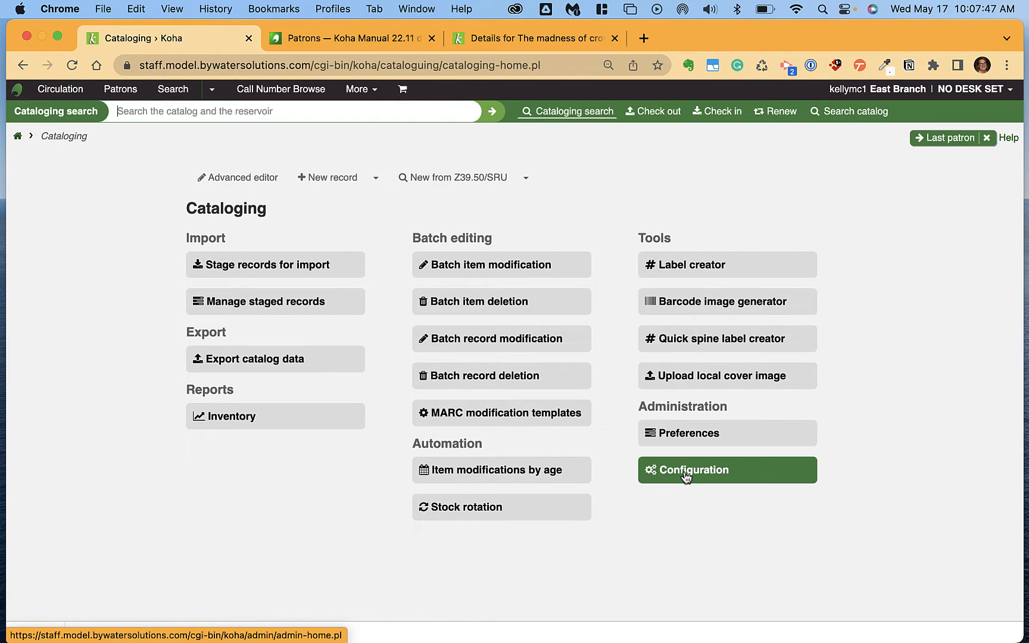
- Upload MARC files 223.mrk from the Marc folder as a file to stage for import
left_click(302, 268)
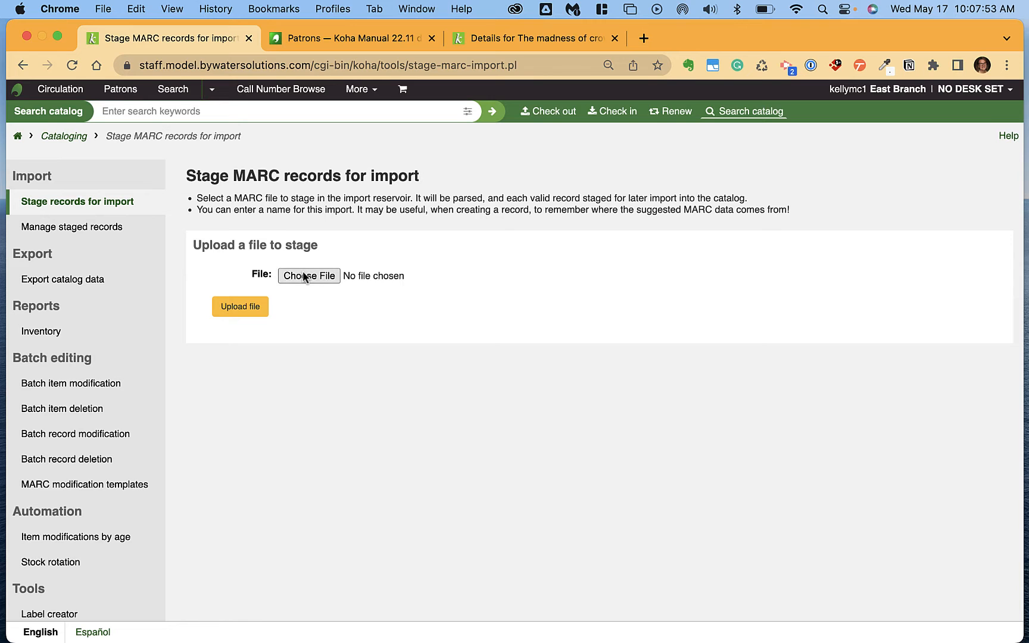
left_click(305, 276)
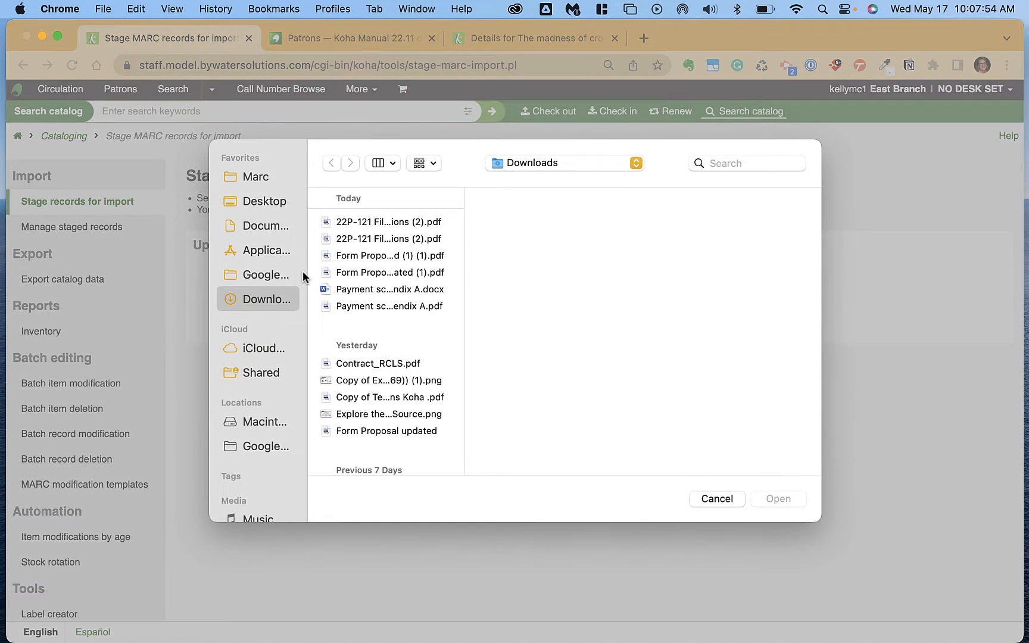
left_click(256, 177)
left_click(370, 277)
left_click(768, 499)
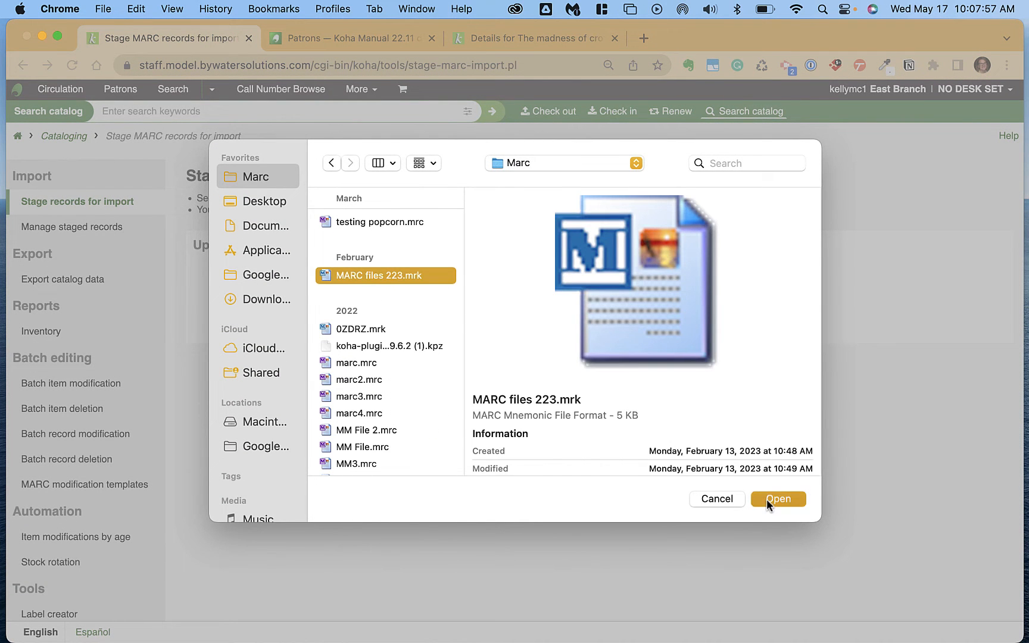
left_click(245, 311)
- Pre-fill the staging form with the Baker and Taylor profile
scroll(247, 315, "down", 5)
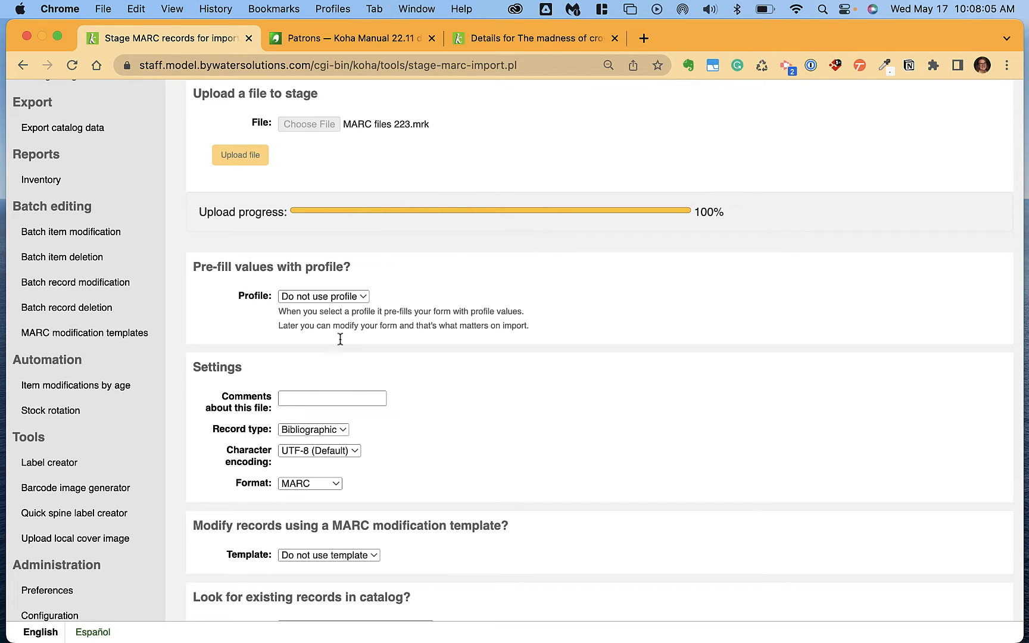
left_click(328, 297)
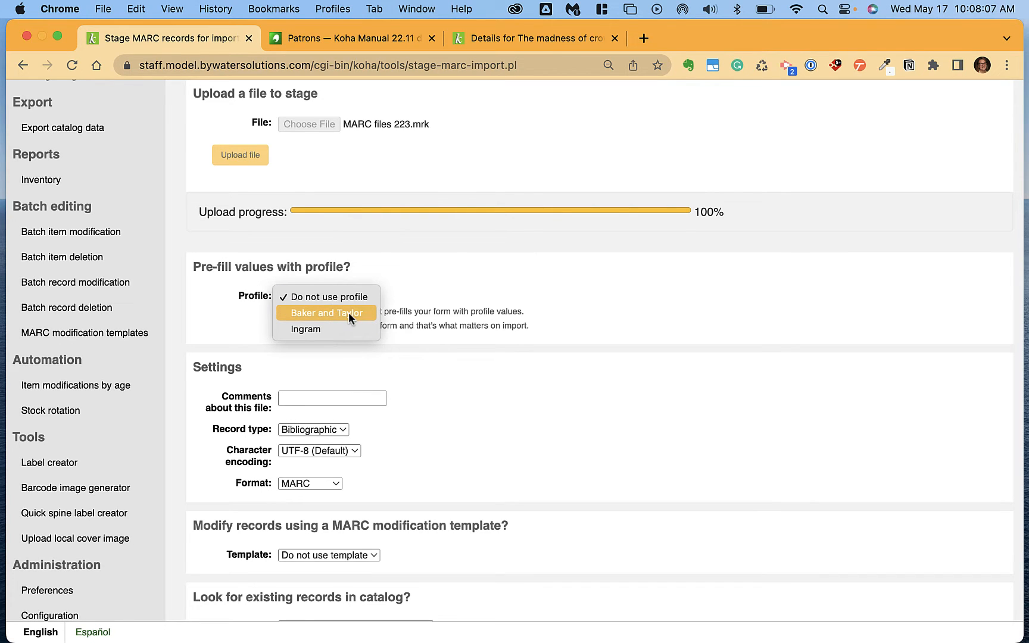
left_click(349, 313)
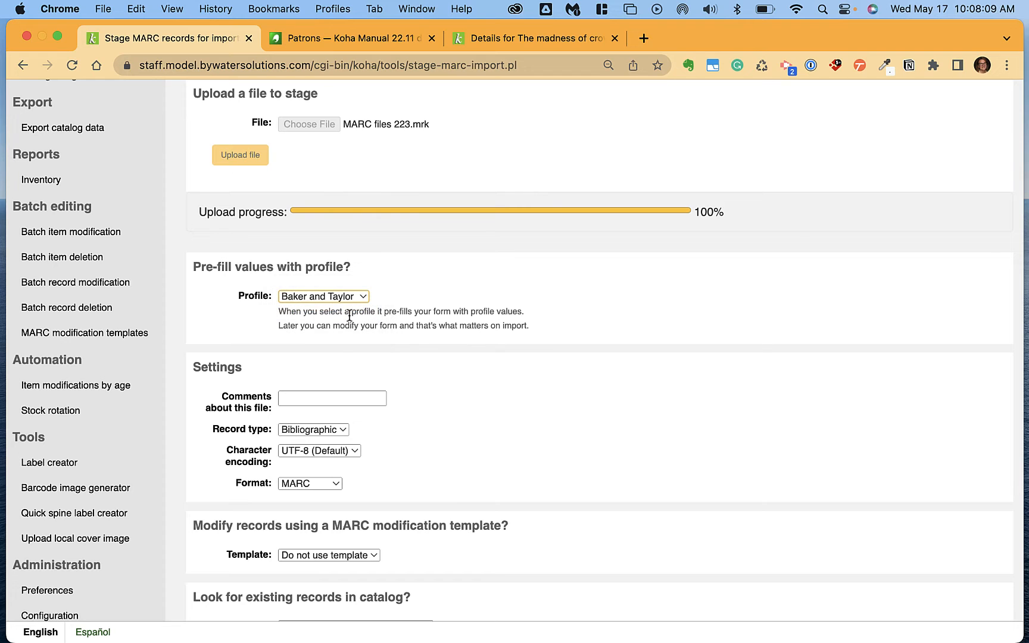
- Review the staging form's settings, modification template, record matching rules and embedded item data options
scroll(386, 427, "down", 5)
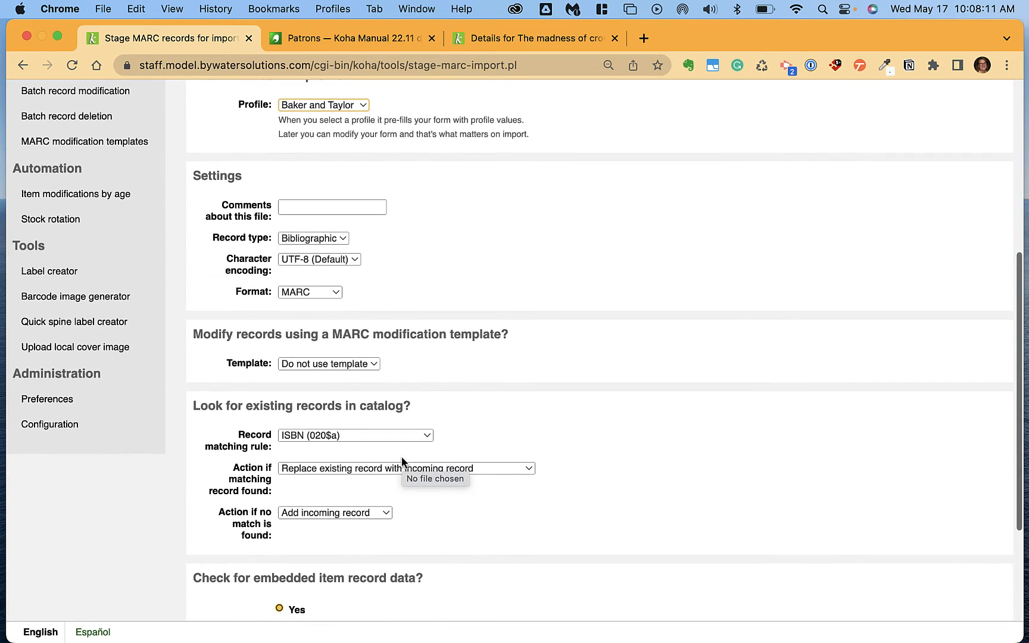
scroll(402, 462, "up", 1)
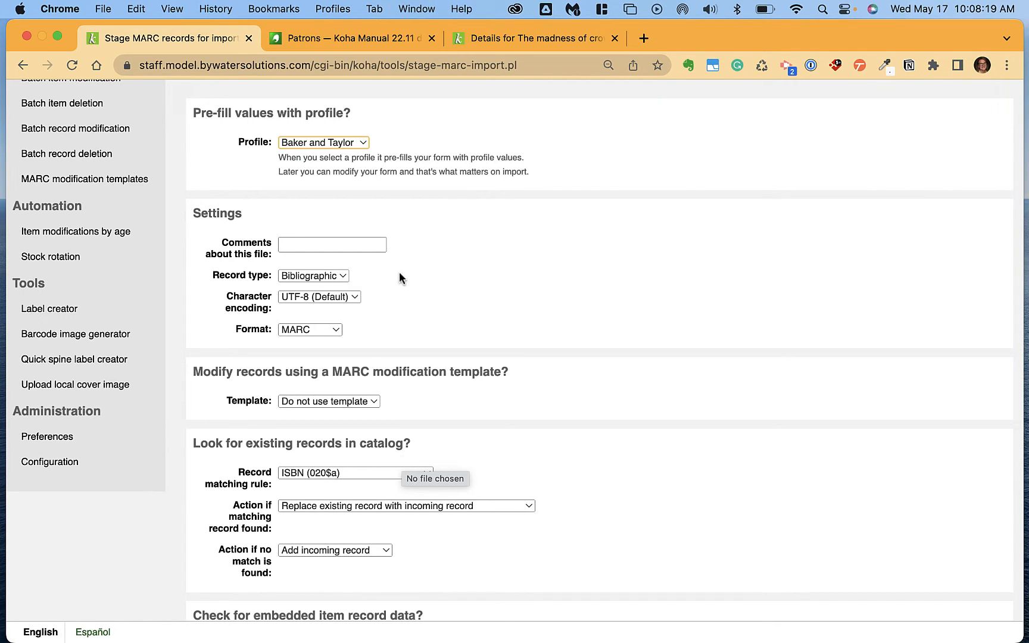
left_click(301, 487)
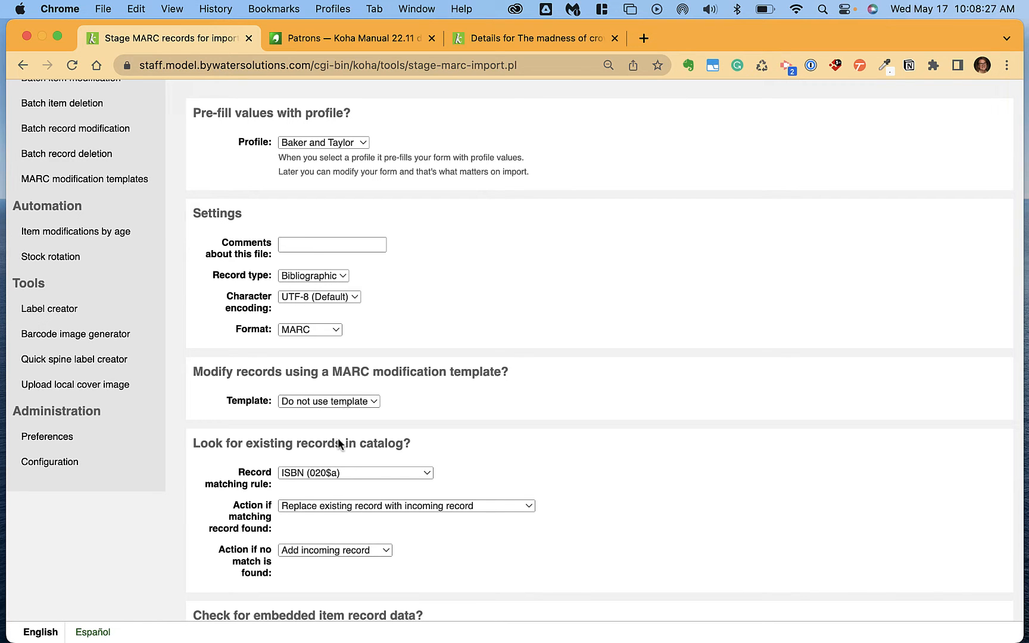
scroll(356, 520, "down", 4)
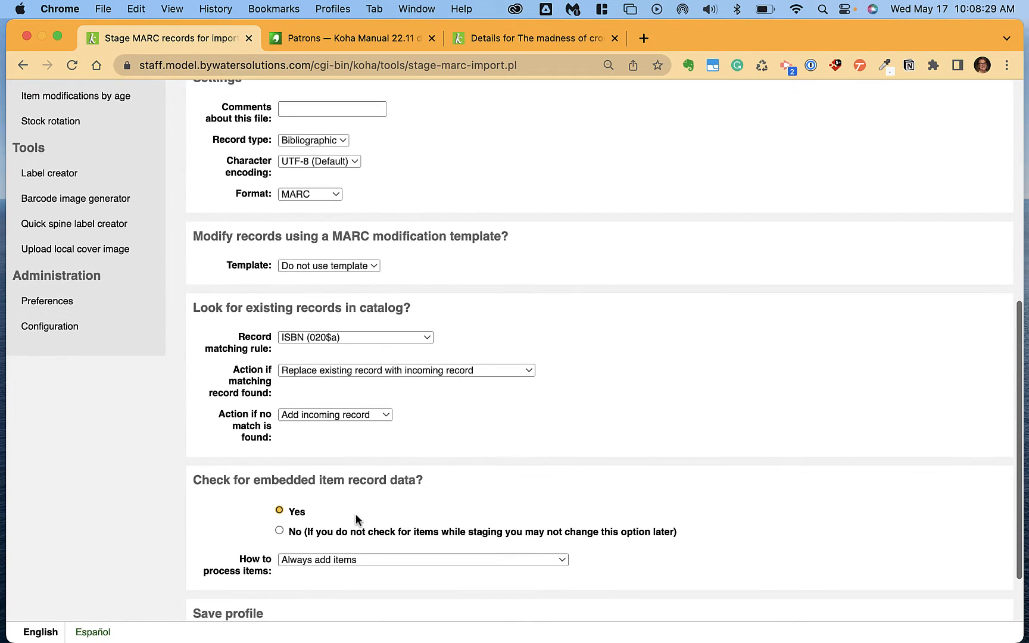
scroll(356, 520, "up", 3)
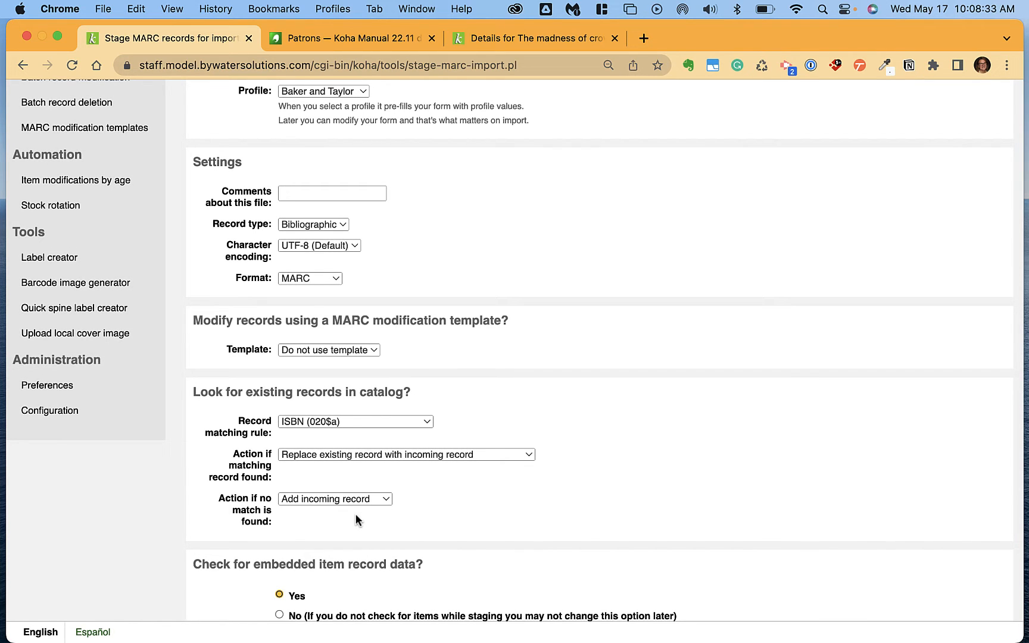
scroll(356, 515, "up", 8)
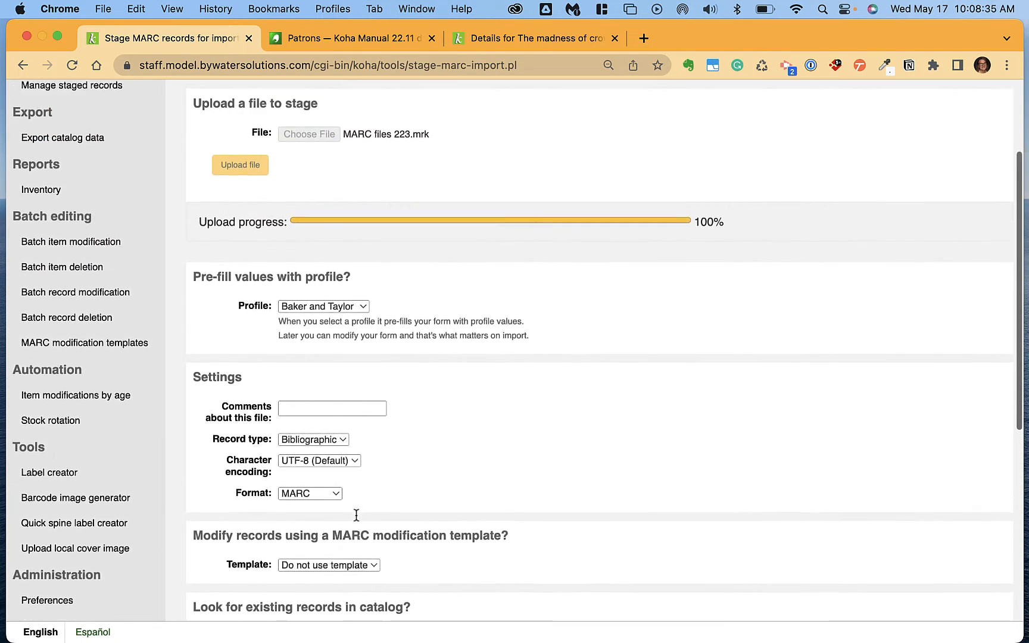
scroll(356, 516, "up", 3)
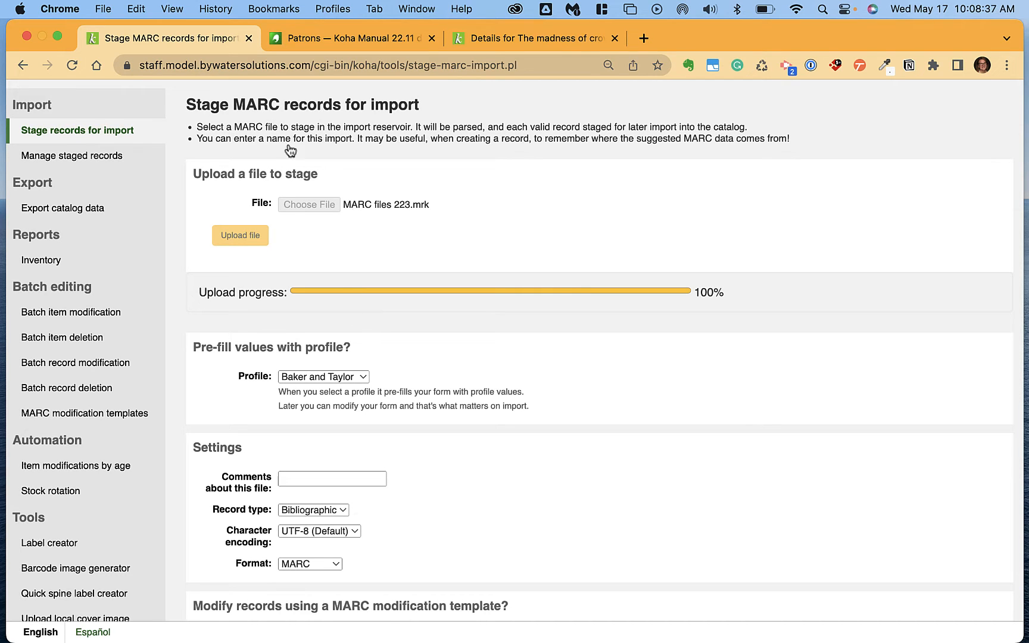
- View the list of staged MARC records and open the batch item modification tool
left_click(62, 156)
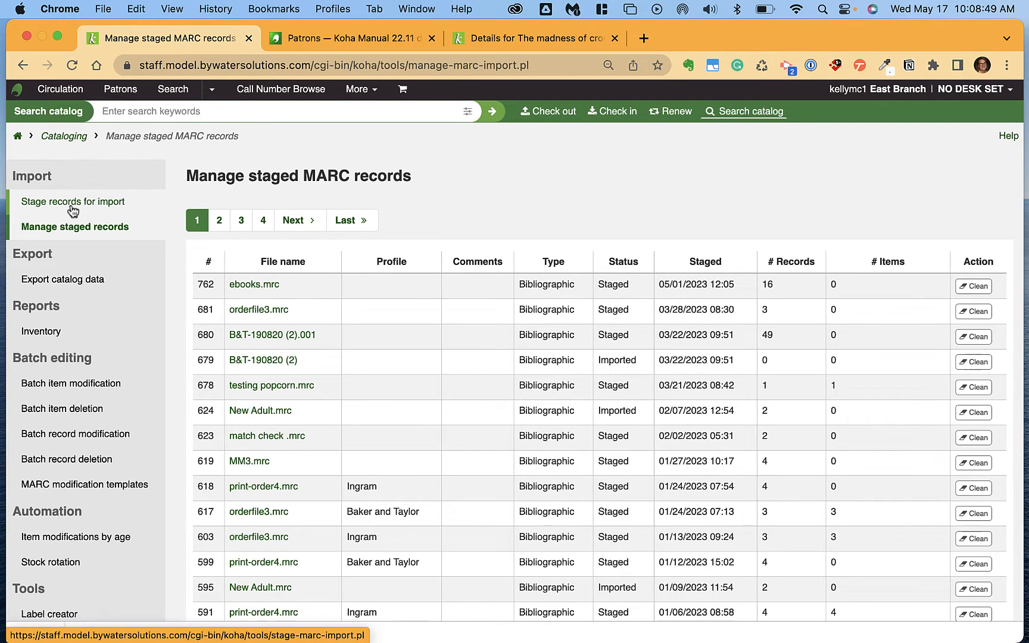
left_click(78, 390)
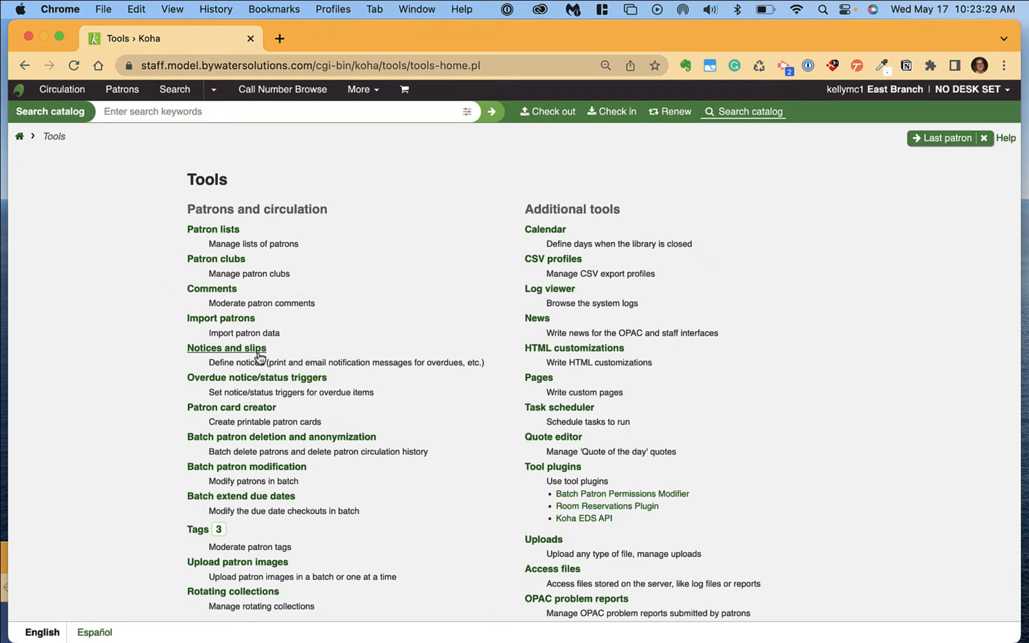
- Open the Notices and slips tool and review the list of notices for all libraries
left_click(243, 353)
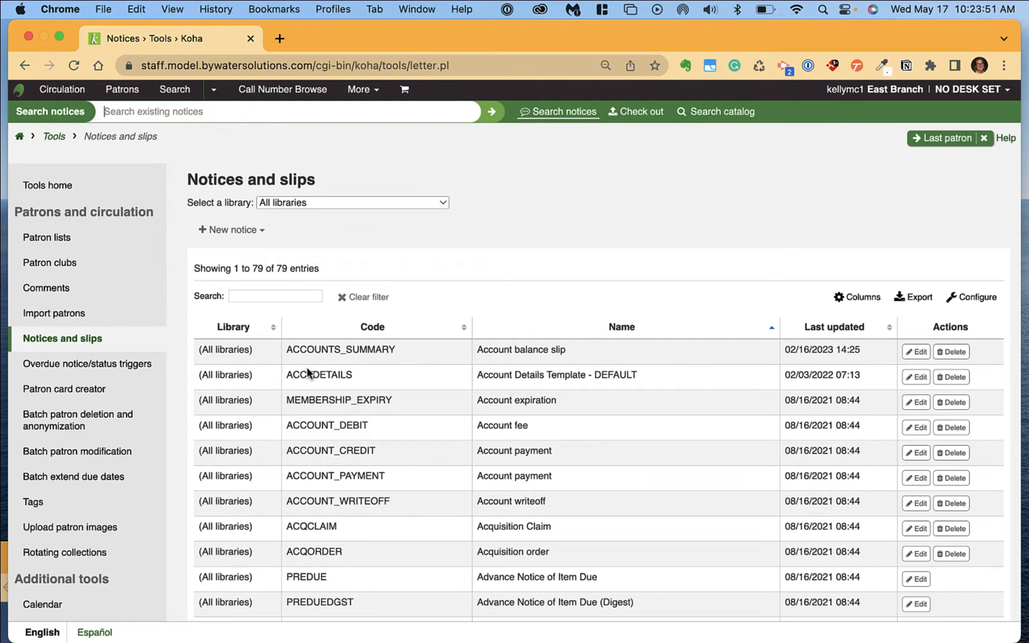
scroll(306, 369, "down", 1)
scroll(307, 367, "down", 3)
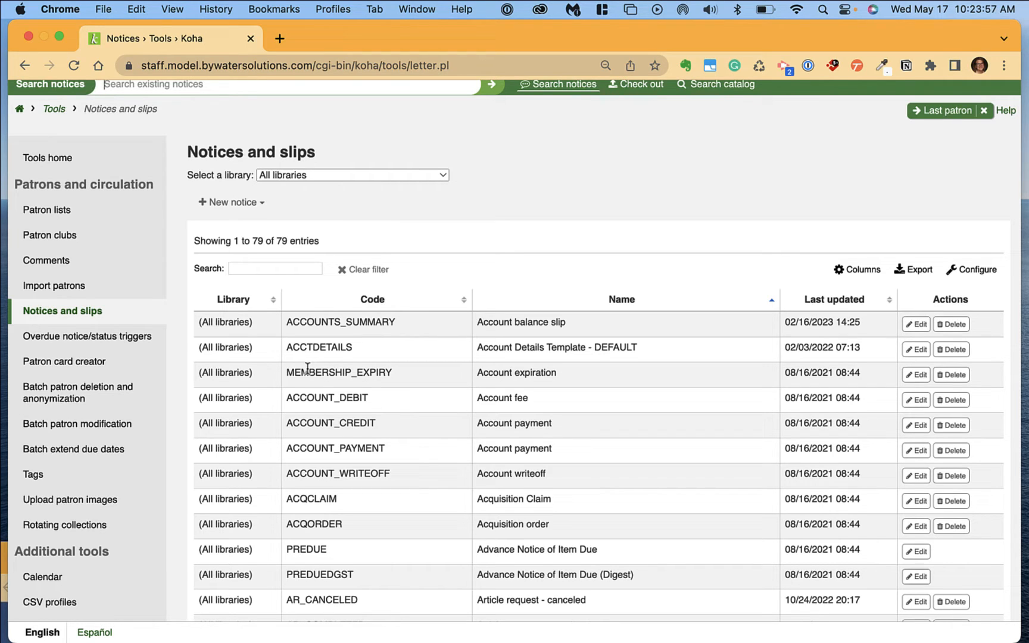
scroll(307, 368, "down", 3)
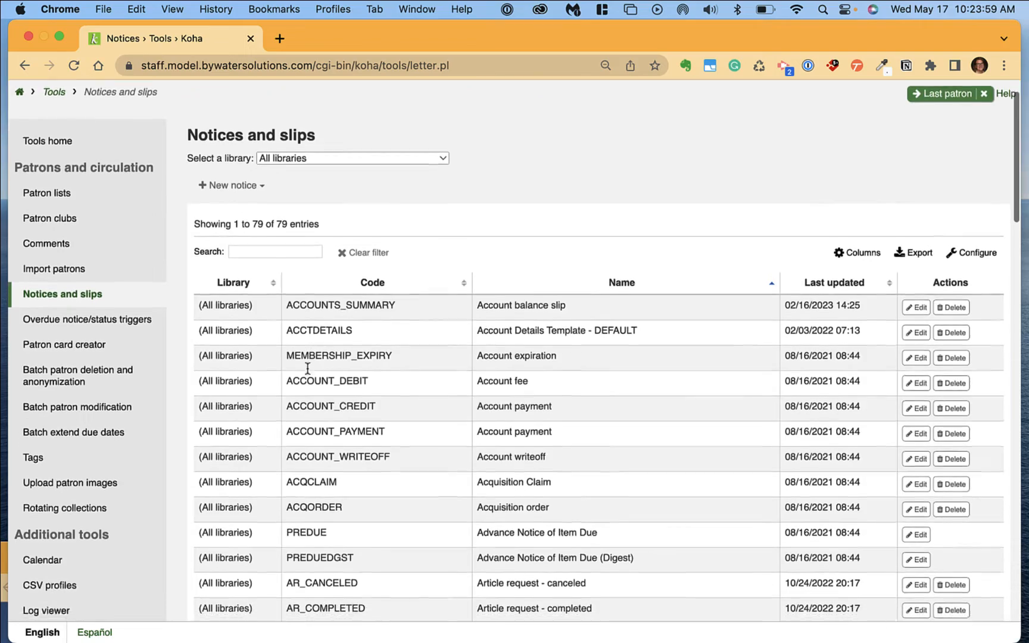
scroll(308, 368, "down", 20)
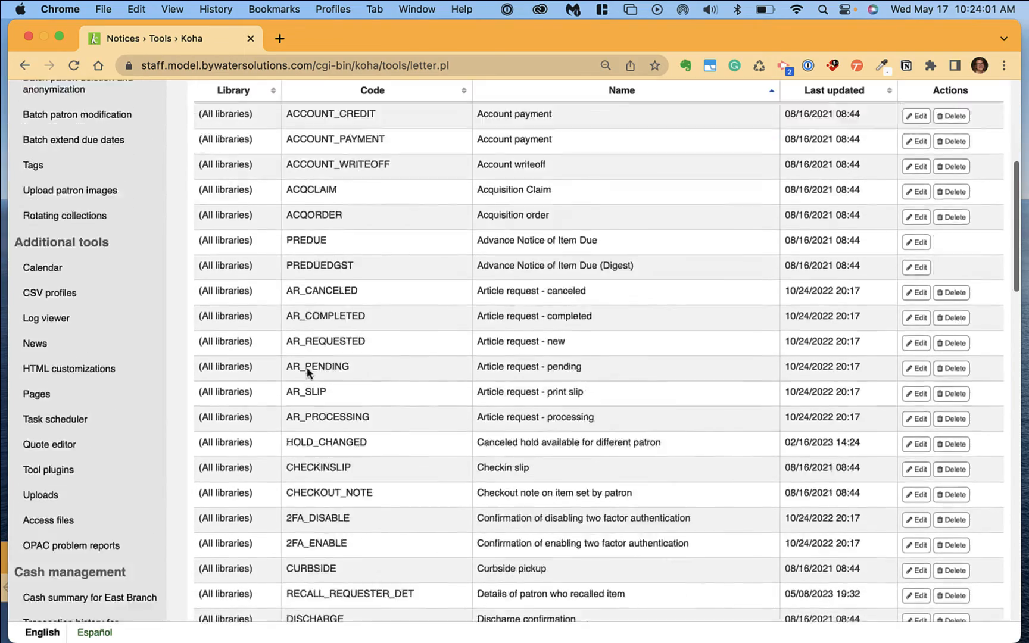
scroll(308, 372, "down", 10)
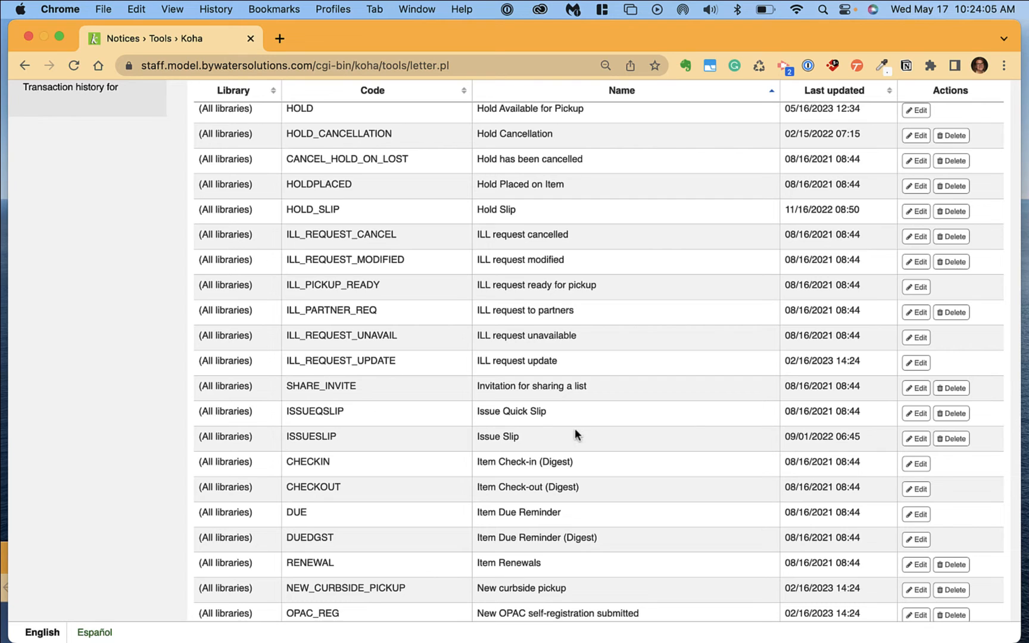
- Open the Issue Quick Slip notice for editing and enlarge its email message body to review it alongside the insertable fields
left_click(917, 413)
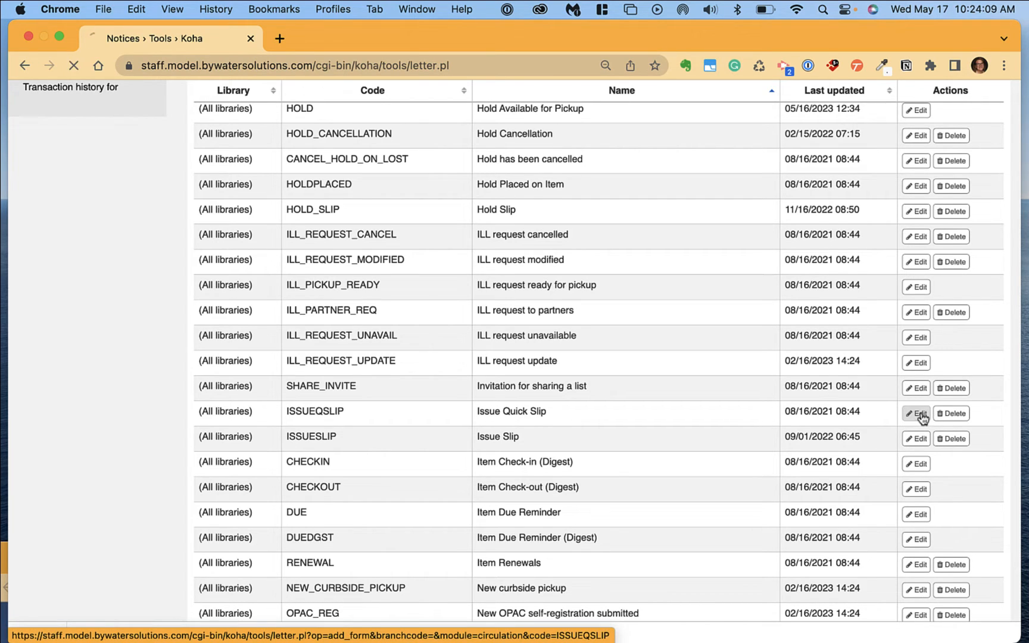
left_click(433, 398)
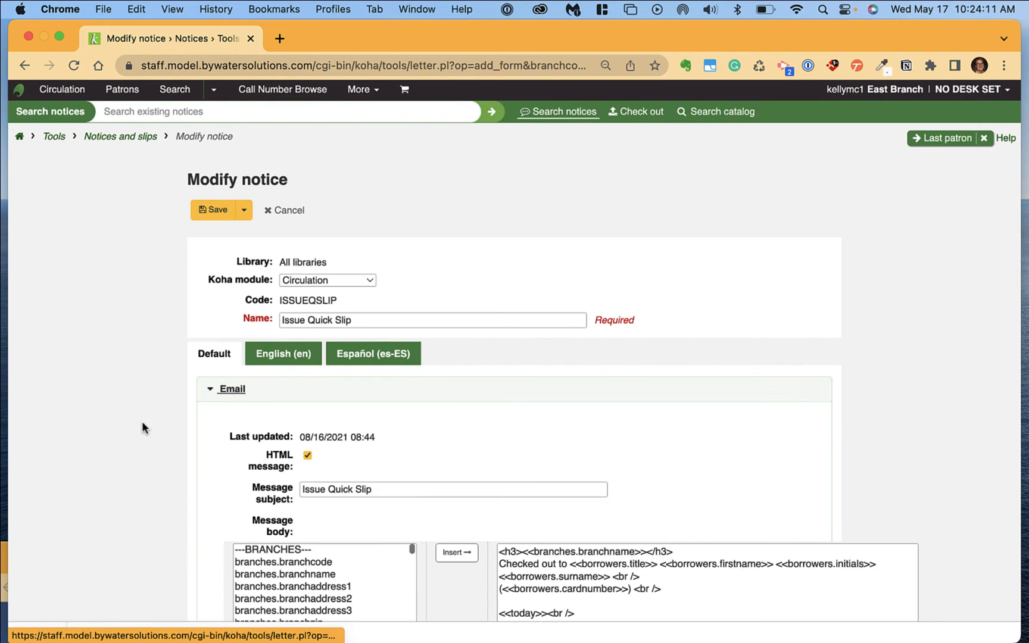
scroll(140, 421, "down", 5)
scroll(577, 453, "down", 2)
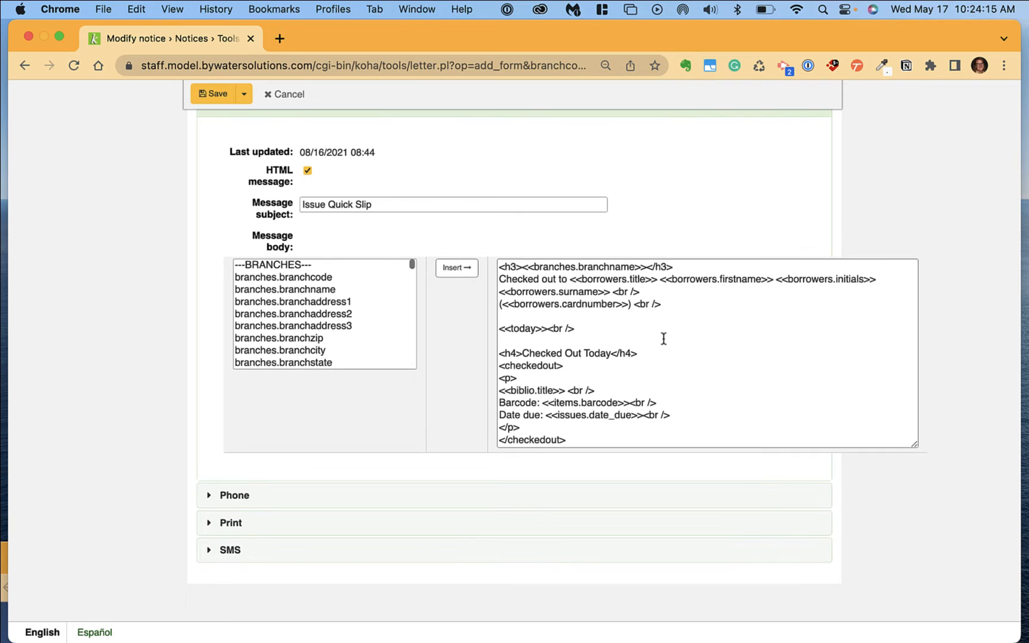
left_click_drag(914, 445, 914, 537)
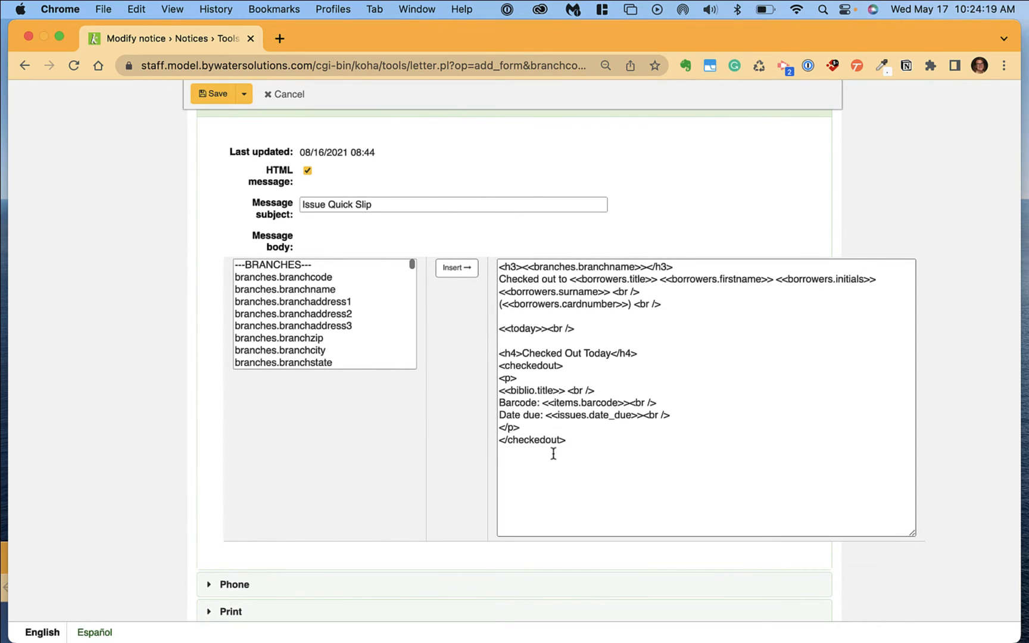
scroll(297, 337, "down", 4)
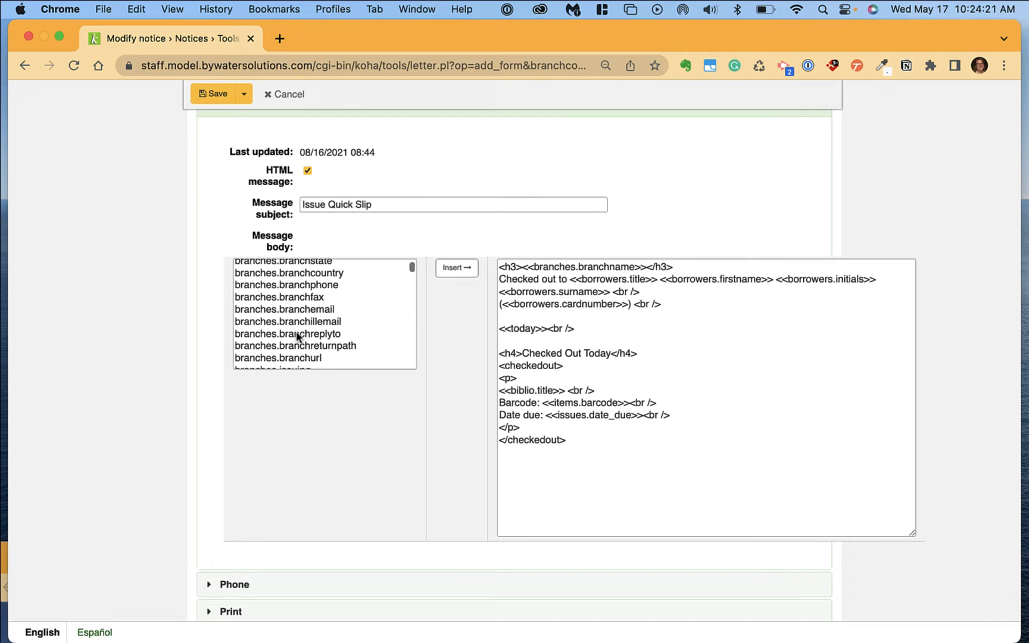
scroll(297, 337, "down", 3)
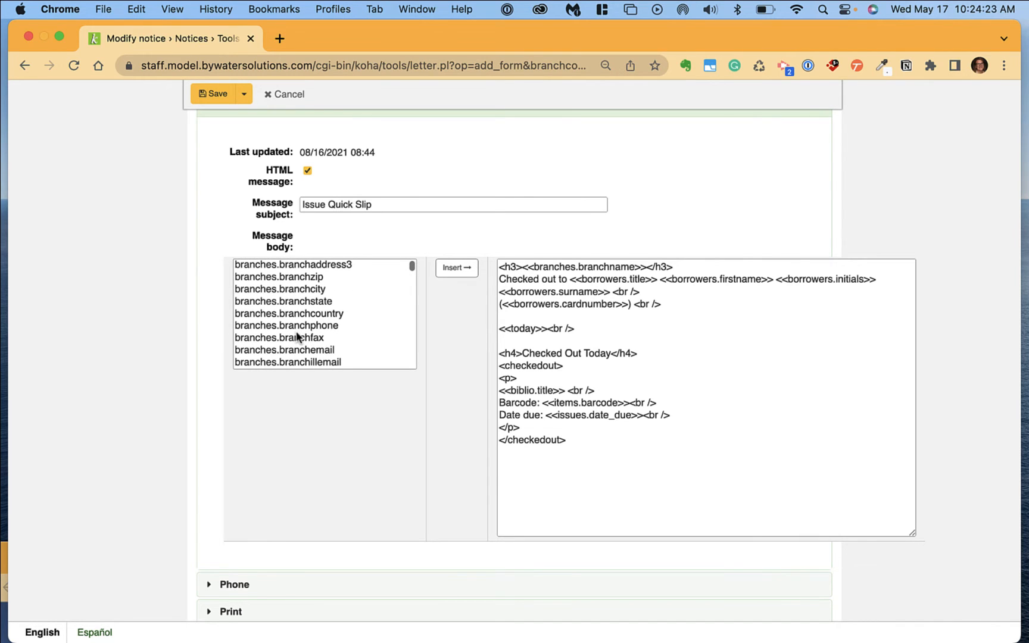
- Remove the <<borrowers.title>> and <<borrowers.surname>> placeholders from the "Checked out to" line of the message body and save the notice
left_click(600, 448)
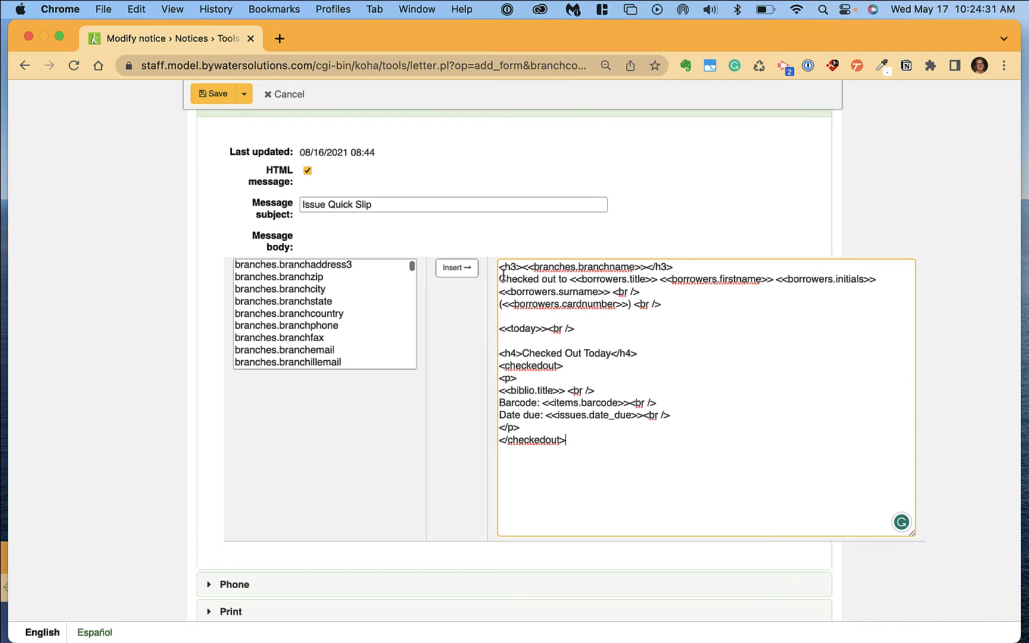
left_click_drag(499, 279, 865, 291)
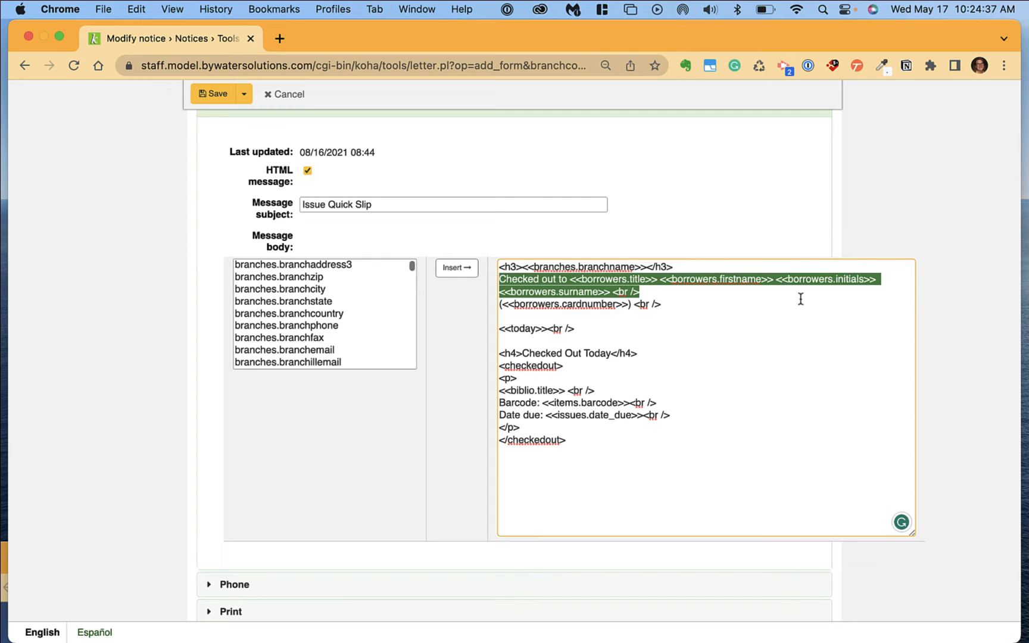
left_click(680, 308)
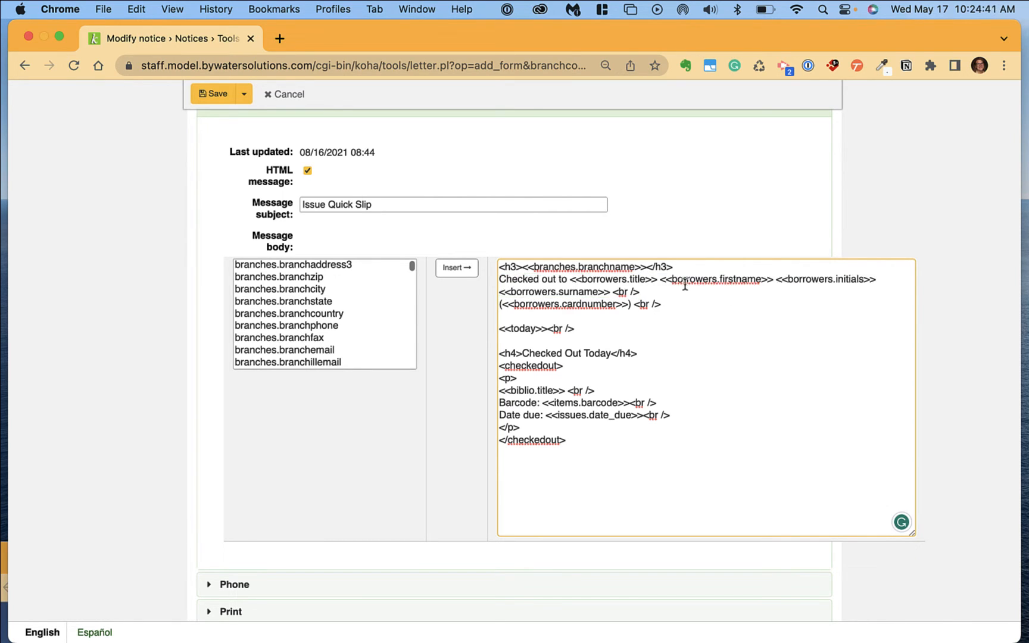
left_click_drag(660, 279, 569, 280)
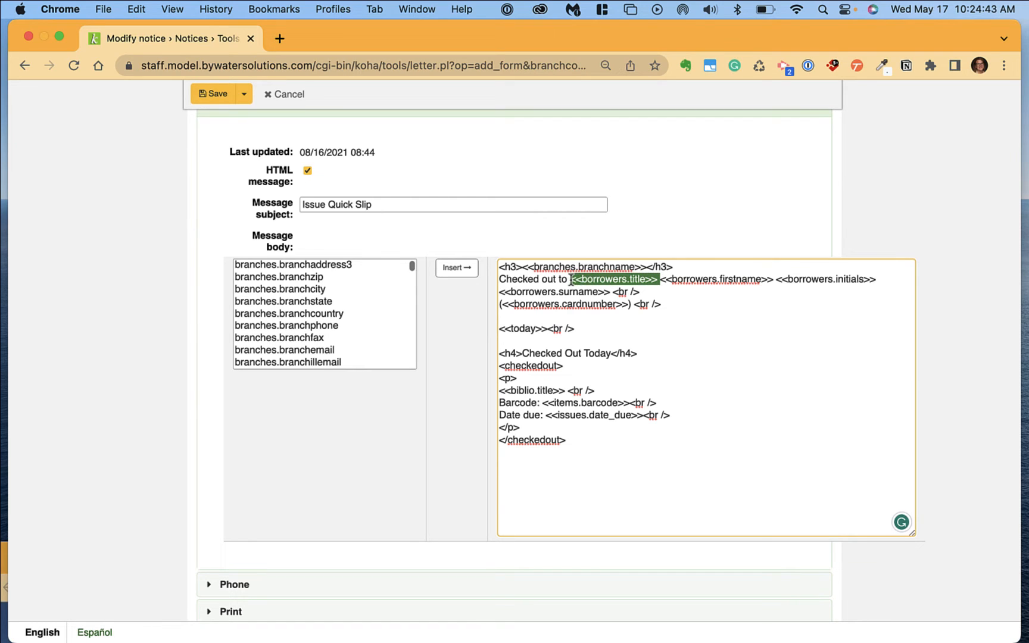
key("BackSpace")
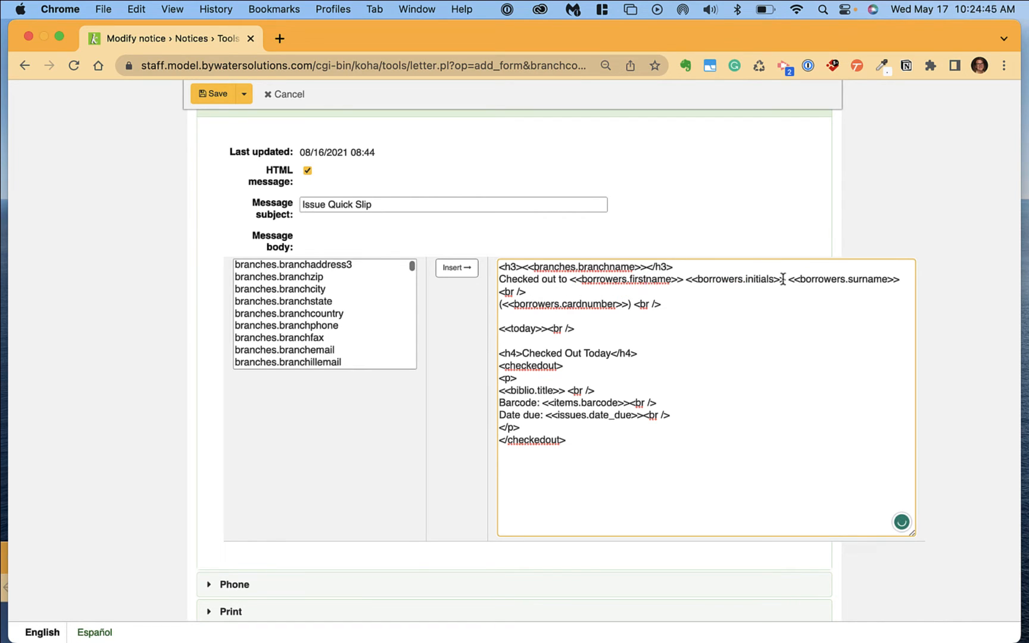
left_click_drag(789, 280, 904, 280)
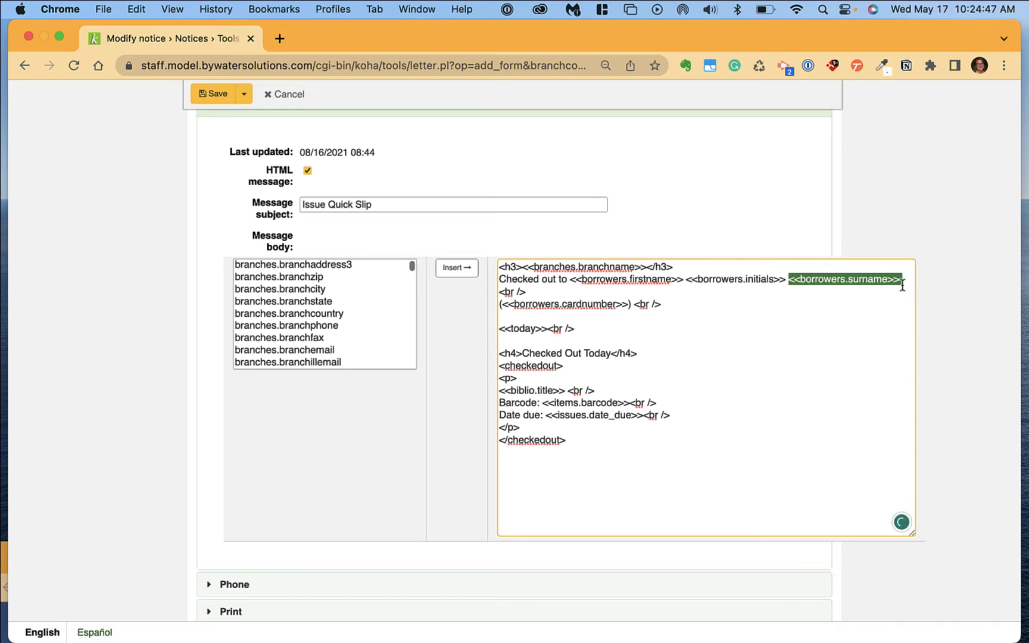
key("BackSpace")
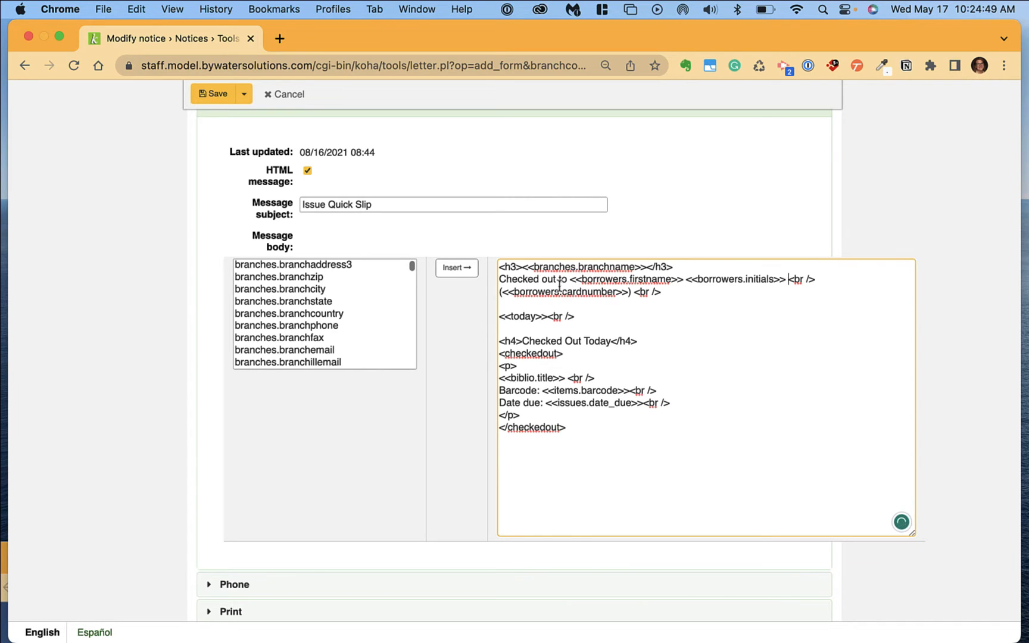
left_click(630, 292)
scroll(62, 239, "up", 3)
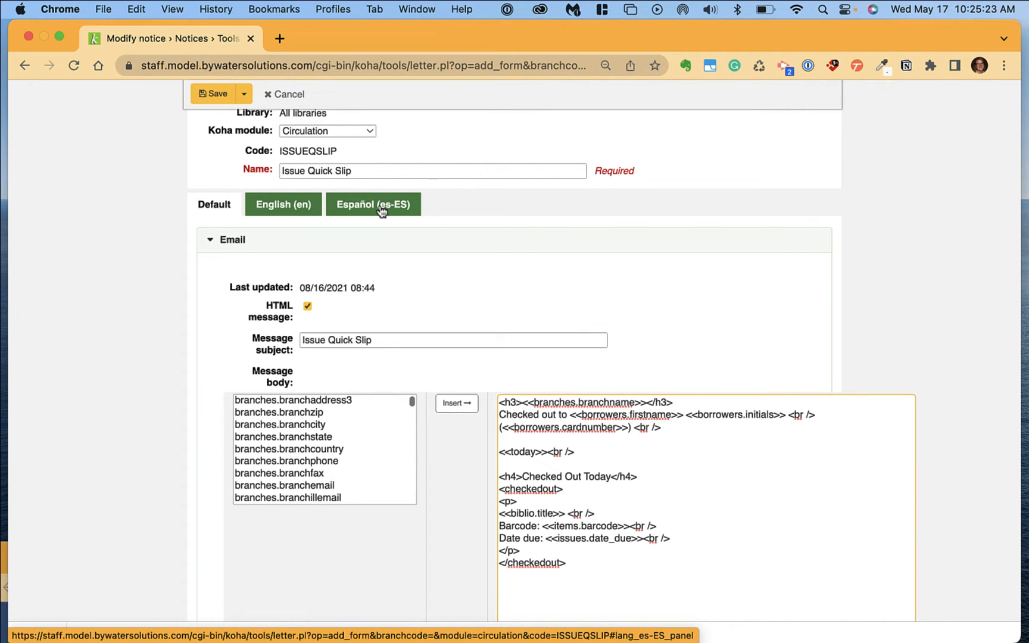
left_click(212, 94)
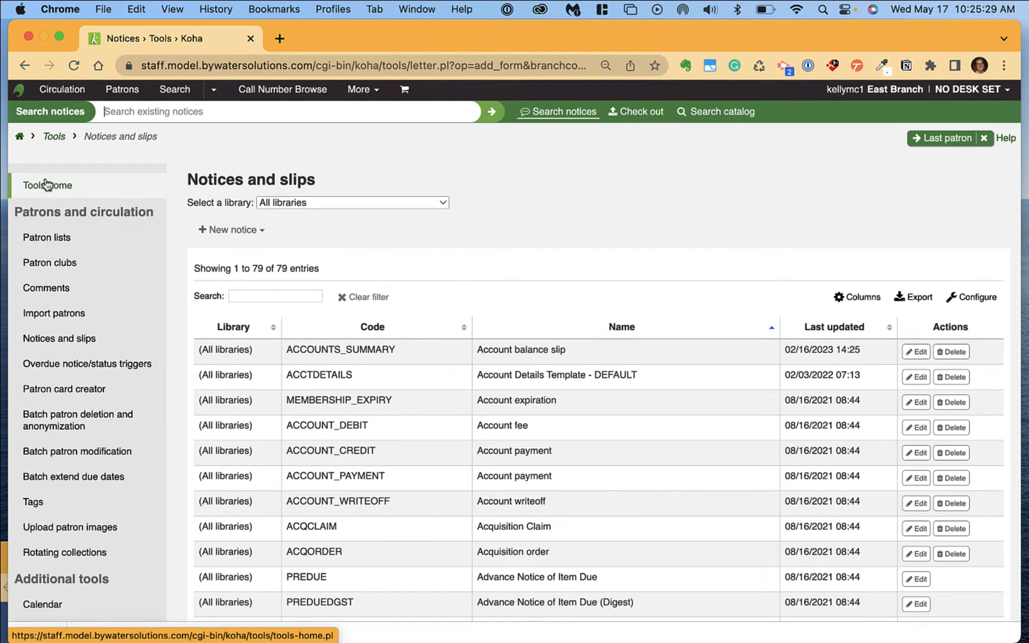
- Go from Tools to the Reports module and view the Koha database schema
left_click(53, 141)
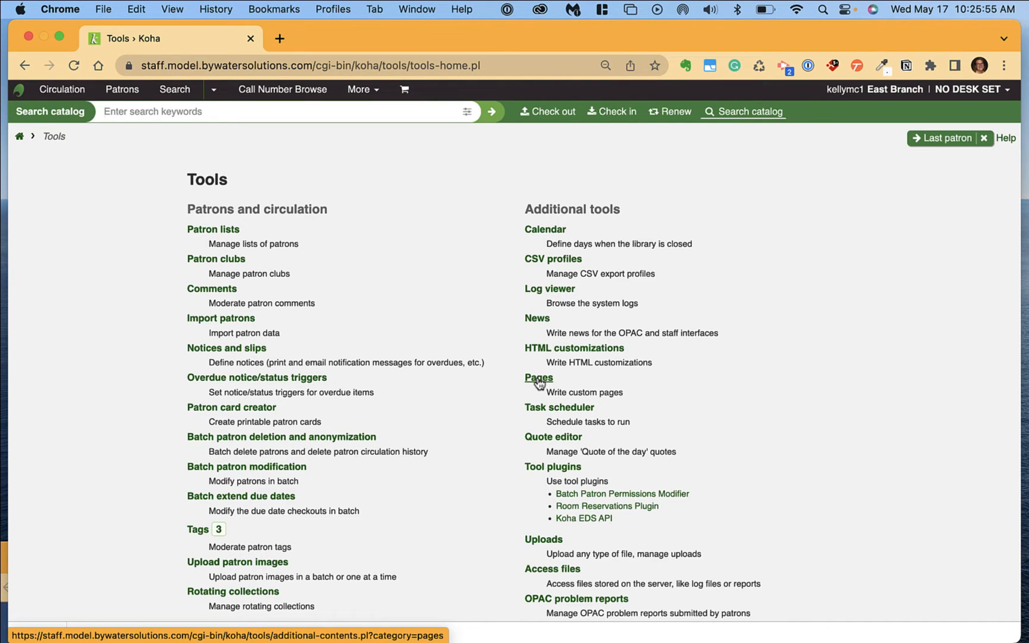
left_click(360, 90)
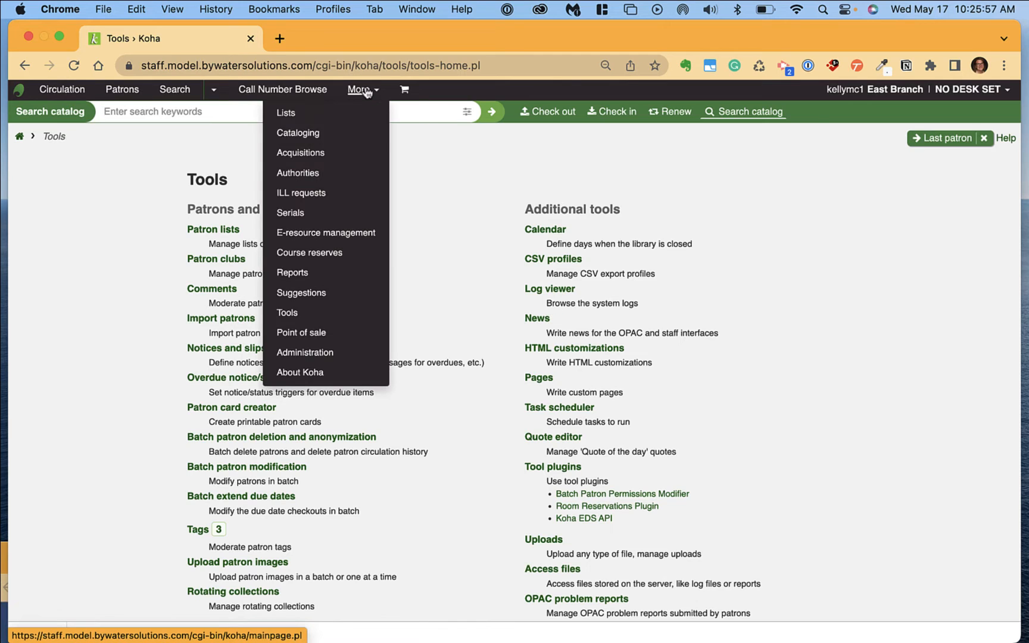
left_click(338, 281)
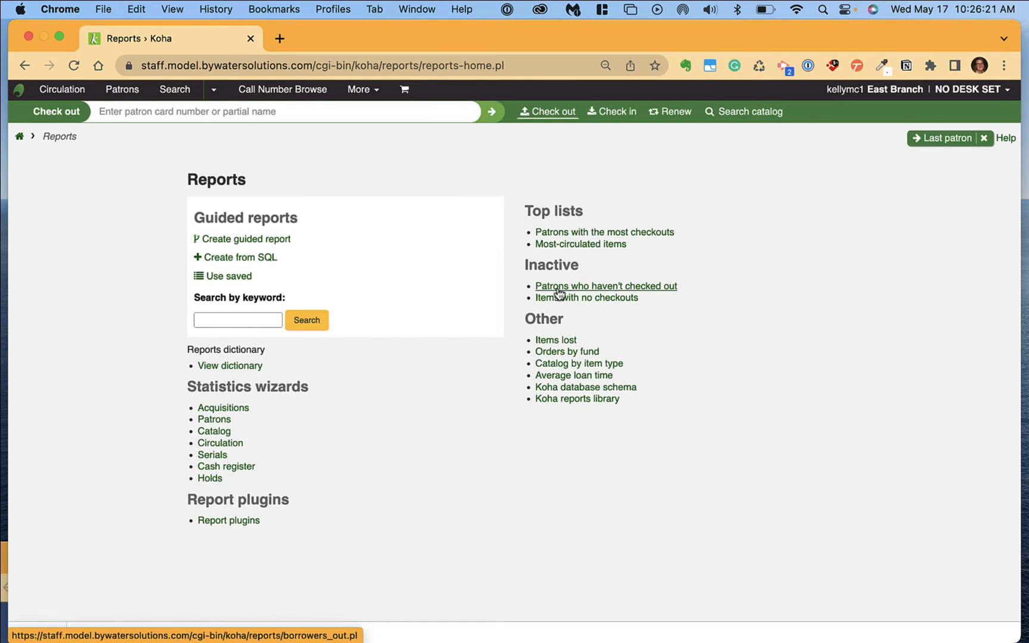
left_click(561, 386)
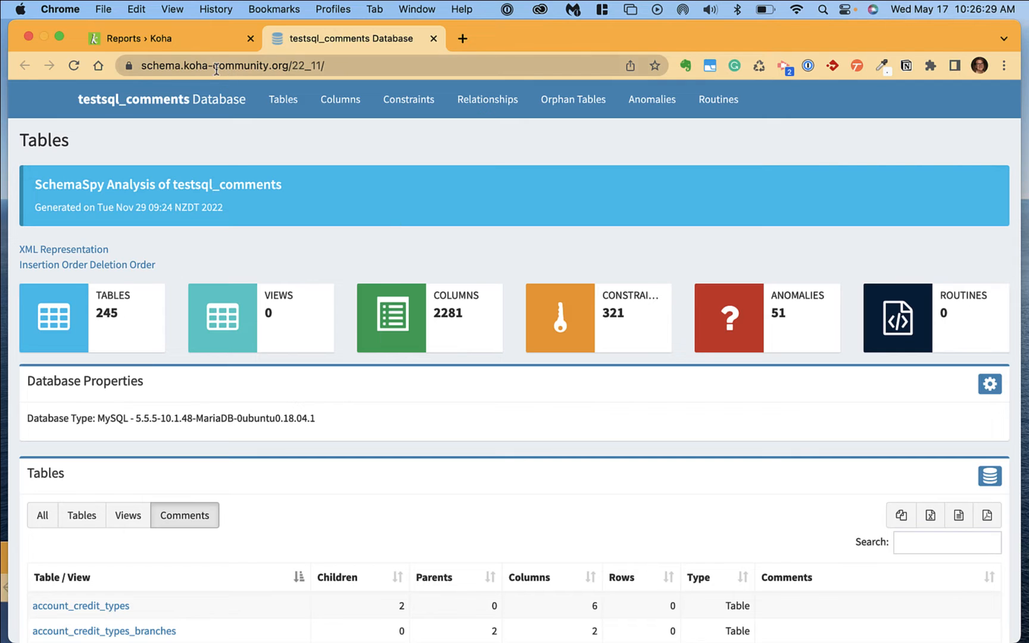
left_click(210, 42)
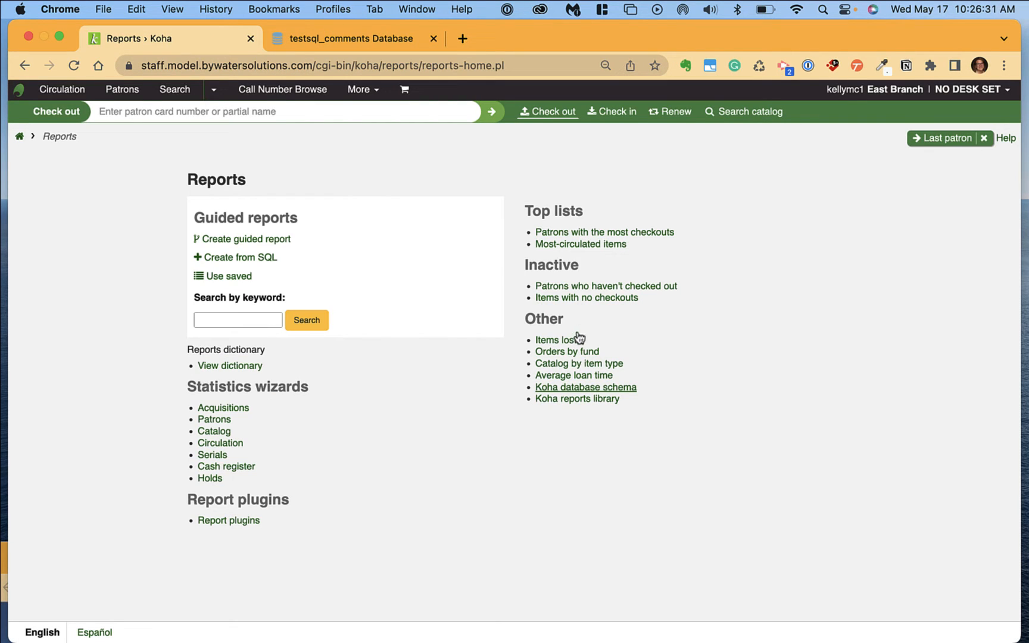
- Find the "Count of all items by Item Type" report in the Koha reports library and select its SQL statement
left_click(581, 388)
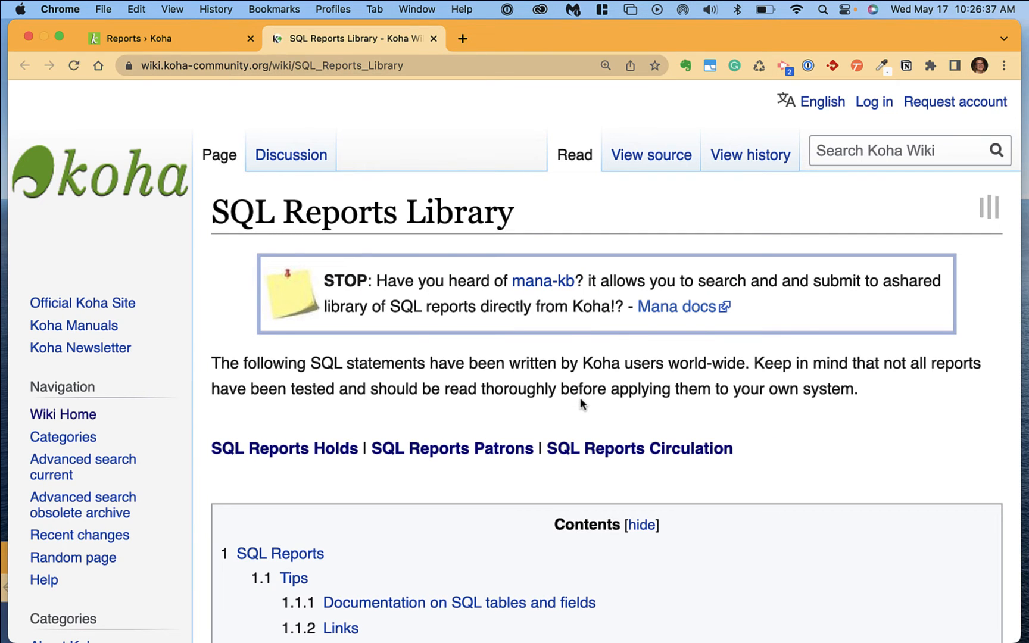
scroll(580, 399, "down", 15)
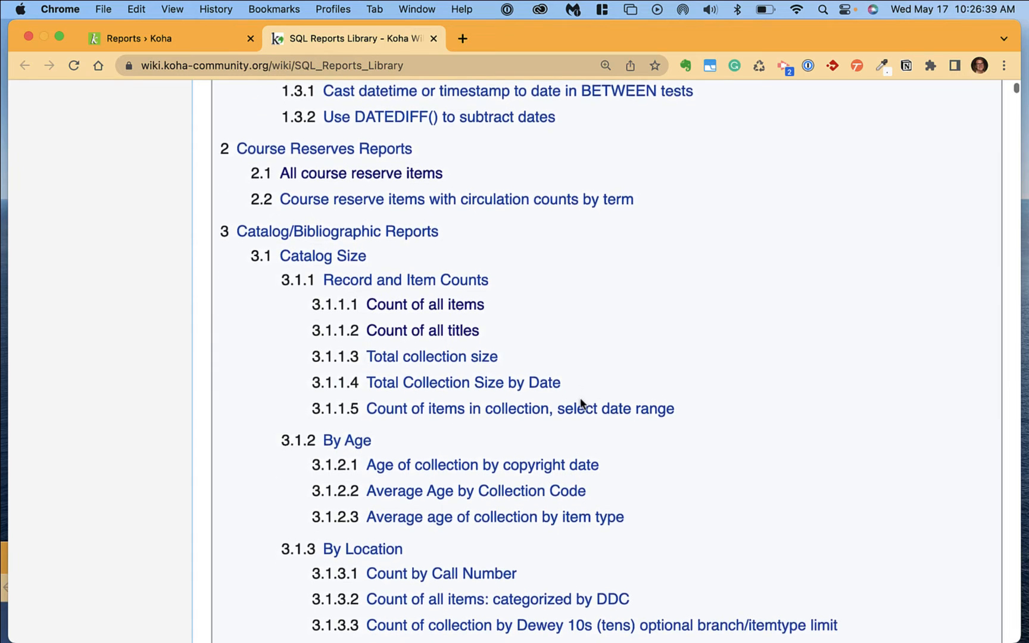
scroll(580, 403, "down", 8)
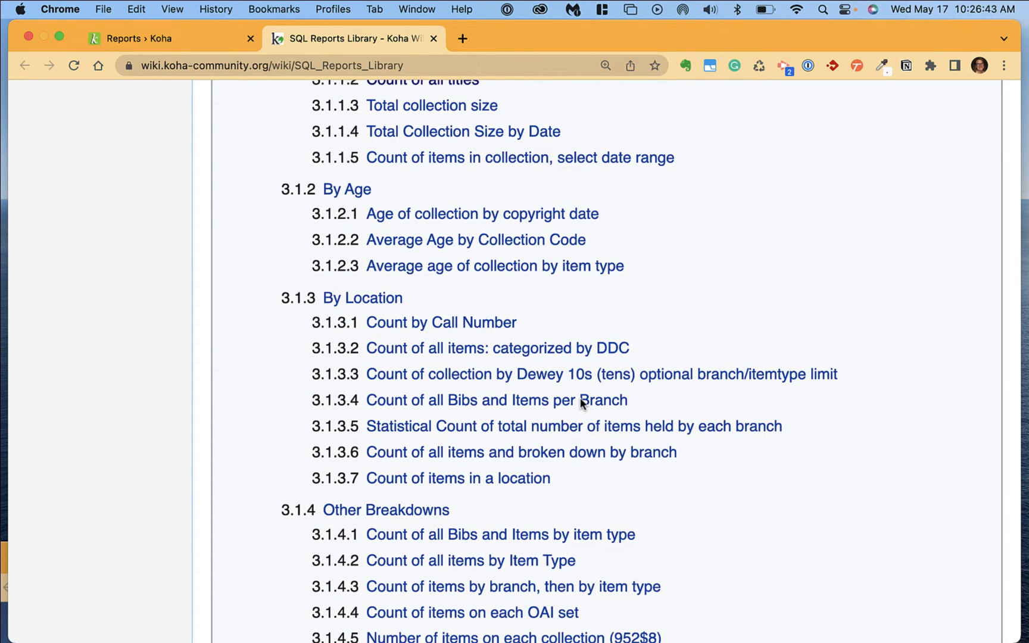
scroll(536, 470, "down", 3)
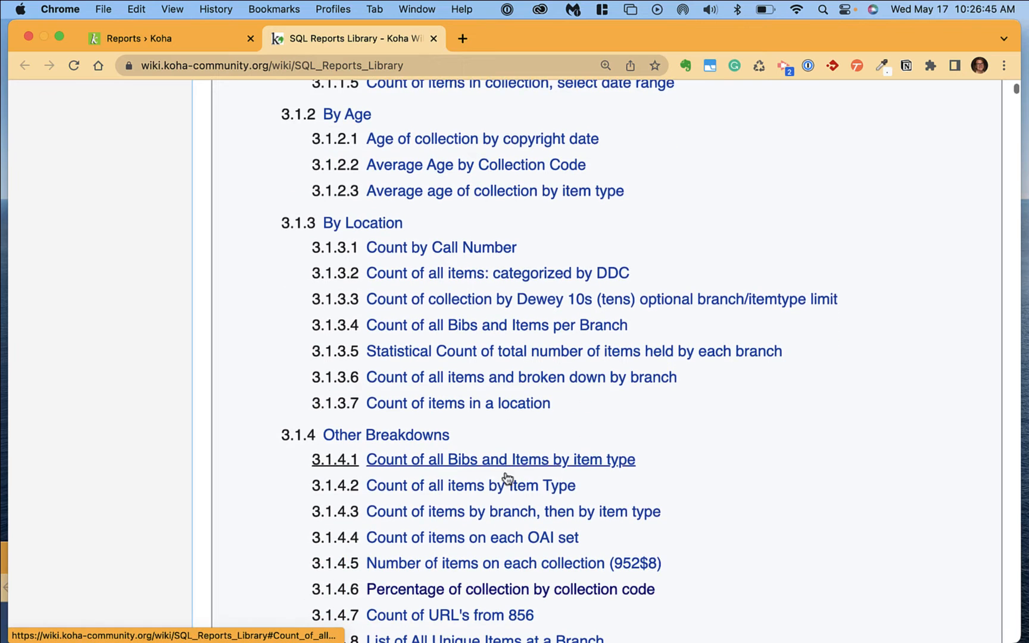
left_click(492, 483)
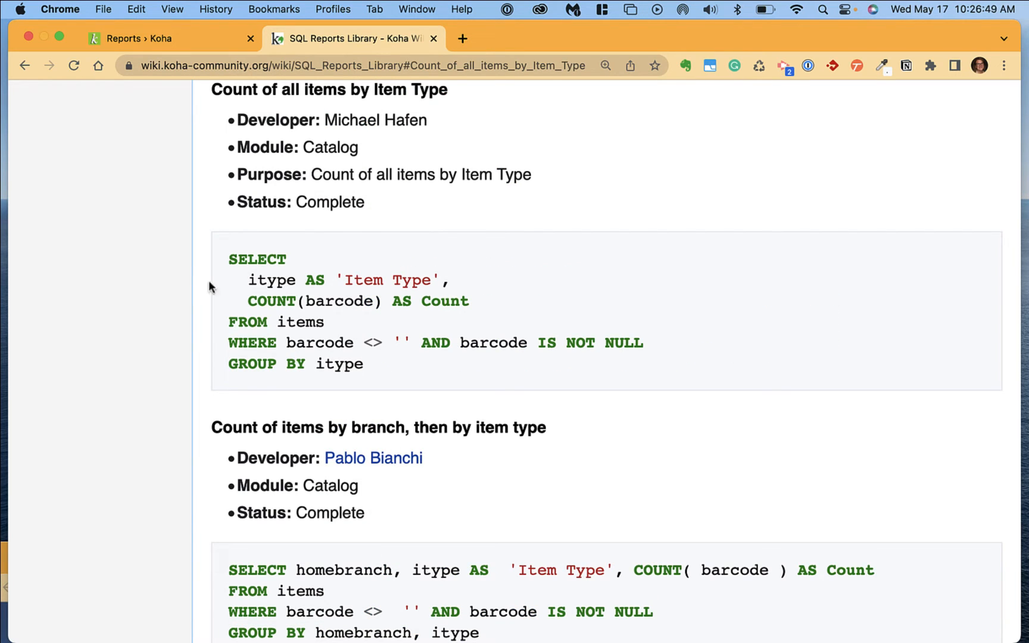
left_click_drag(229, 257, 413, 370)
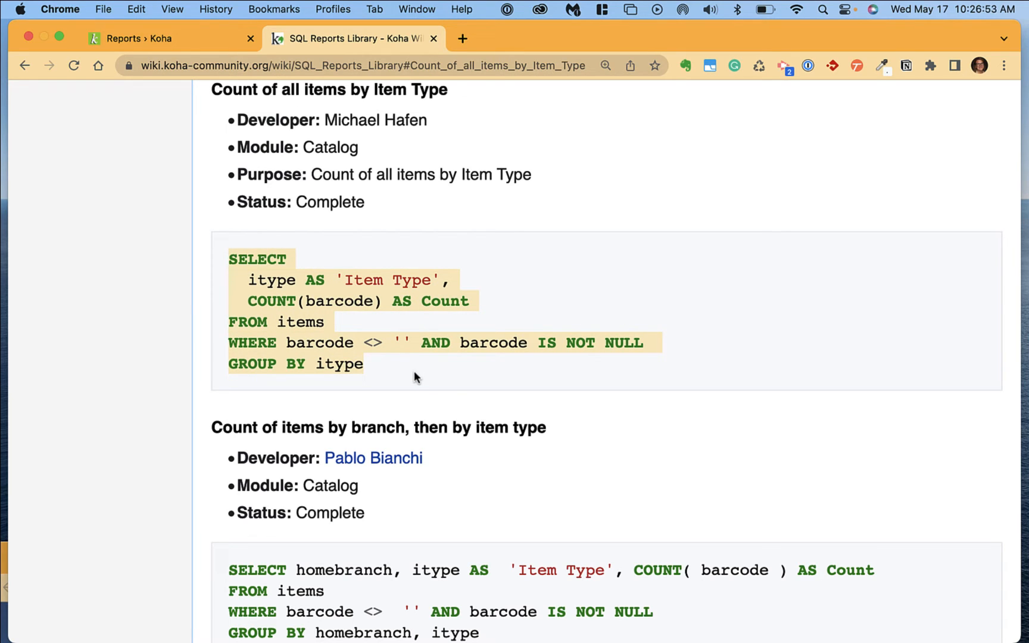
- Return to Reports, open the form for creating a report from SQL, and bring up the Mana search for shared SQL reports
left_click(196, 36)
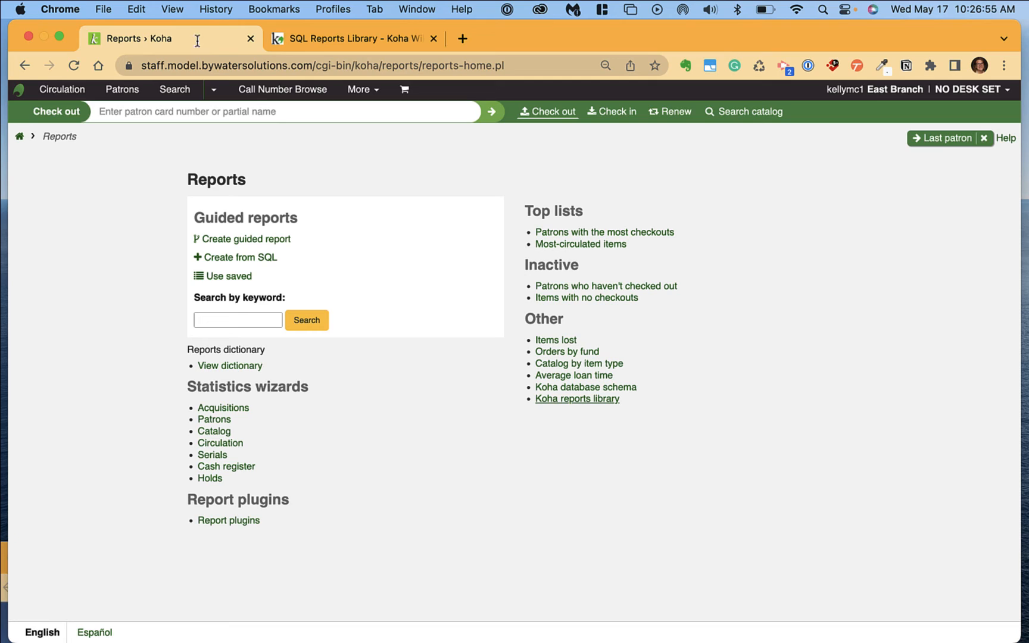
left_click(256, 259)
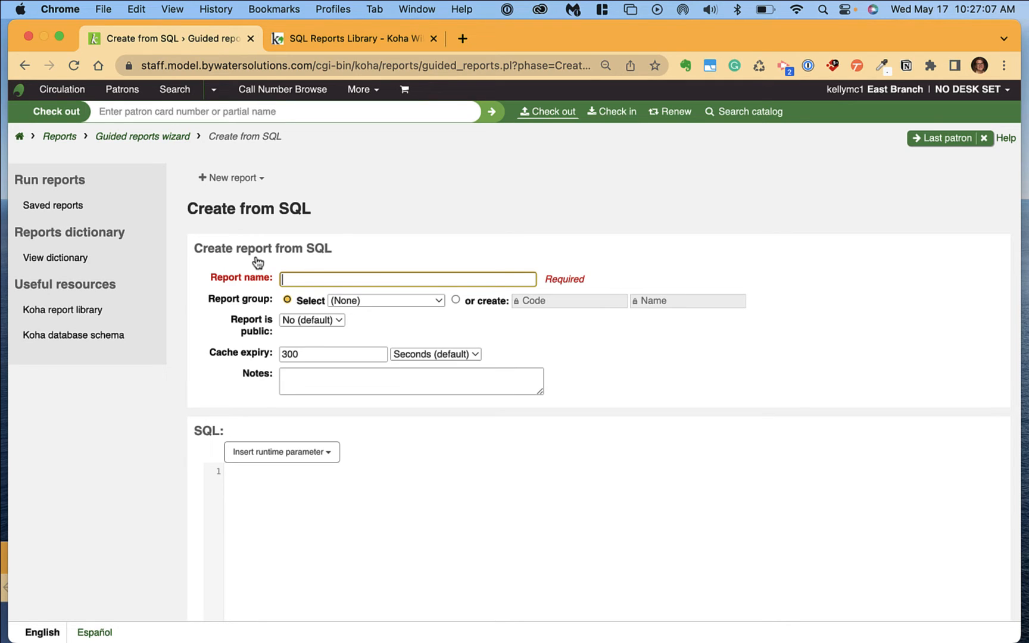
left_click(256, 179)
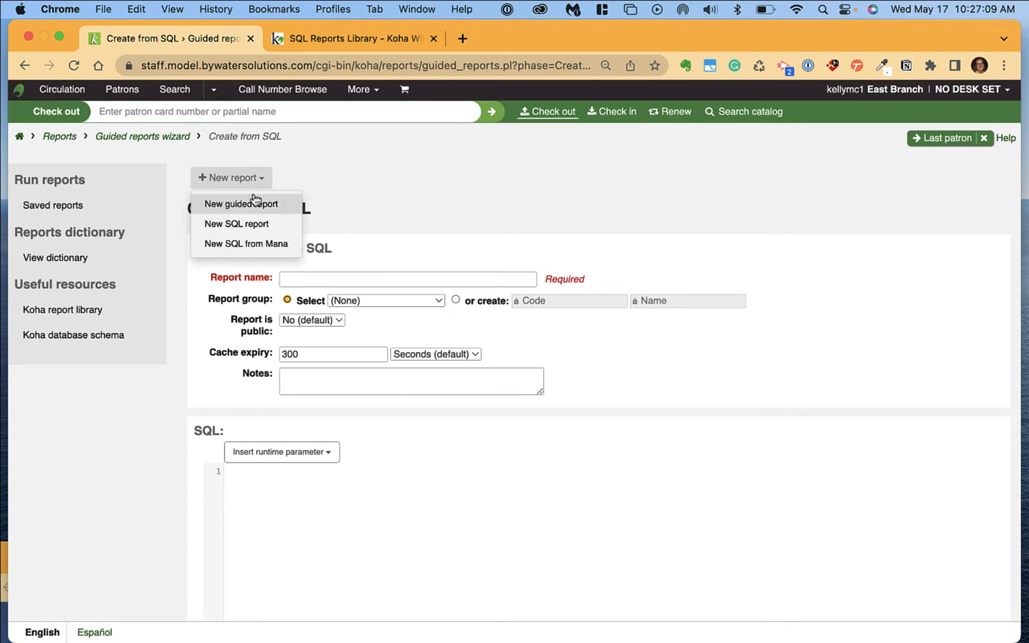
left_click(249, 245)
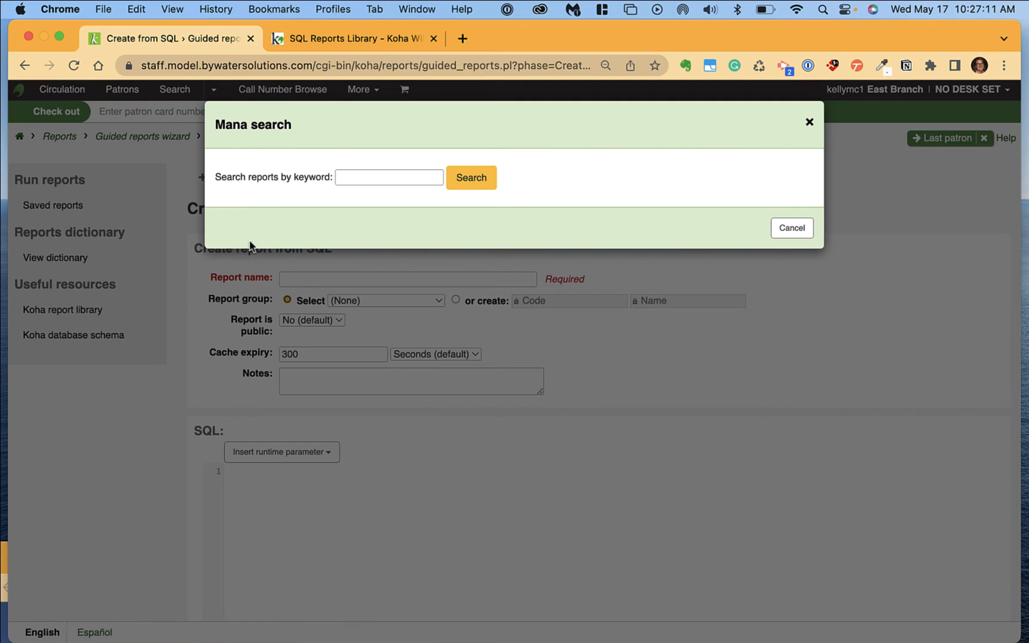
- Search the Mana Knowledge Base for "patrons" and import the "Administrative Report - New Patrons Added (count)" report
left_click(356, 179)
type("patron")
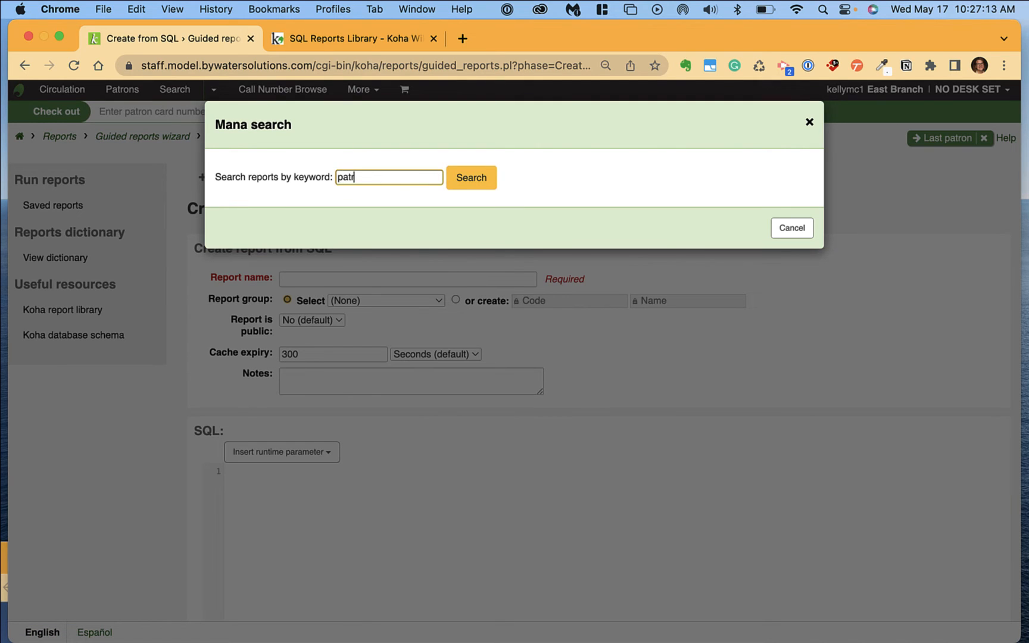
type("s")
key("Return")
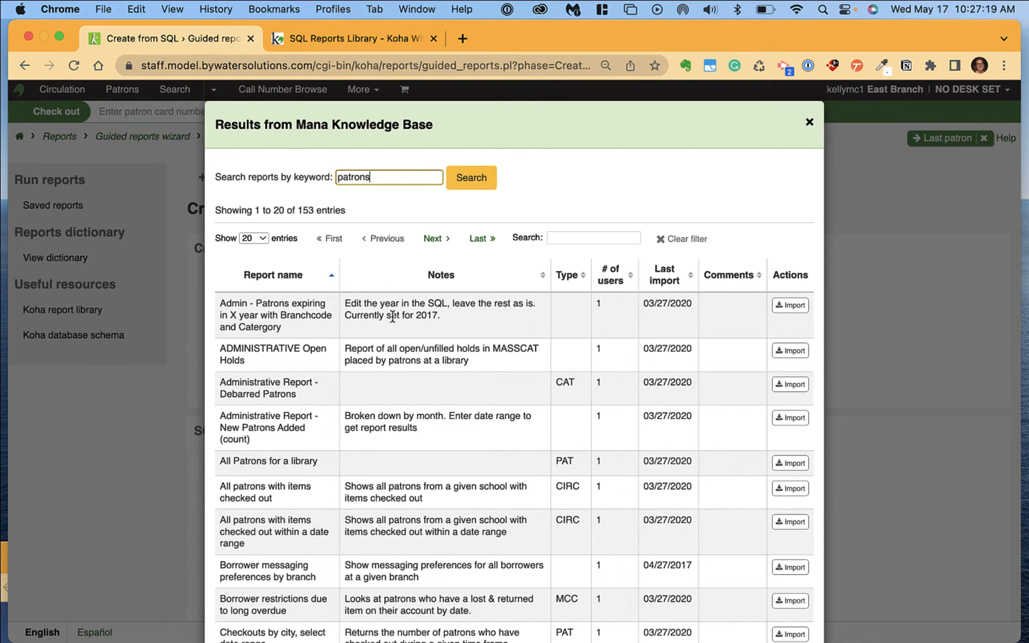
mouse_move(387, 419)
left_click(783, 419)
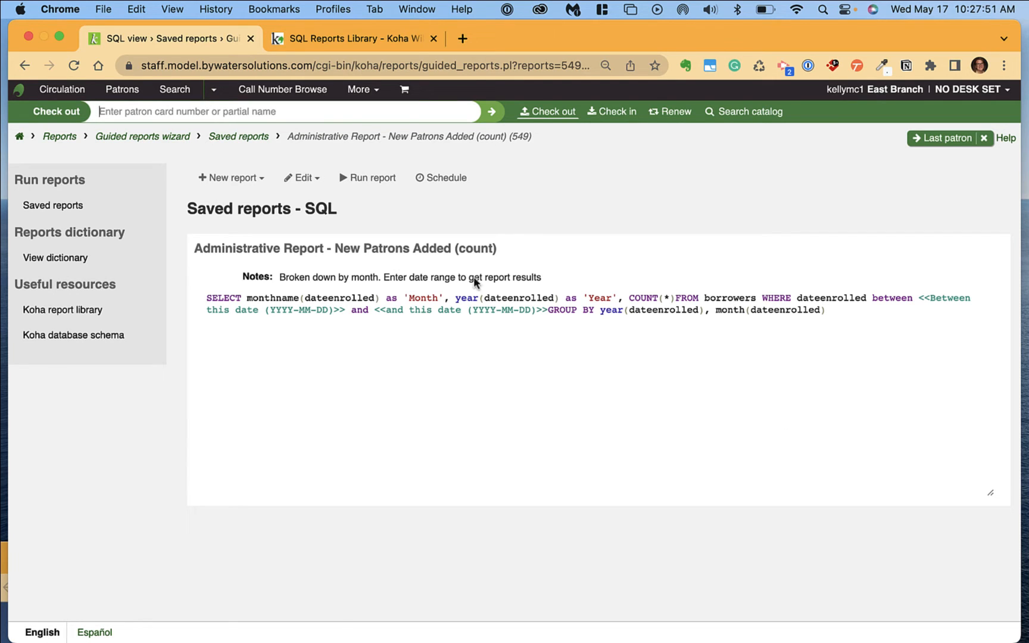
- Go to the saved reports and start report 8, "New Bib Records between dates"
left_click(241, 138)
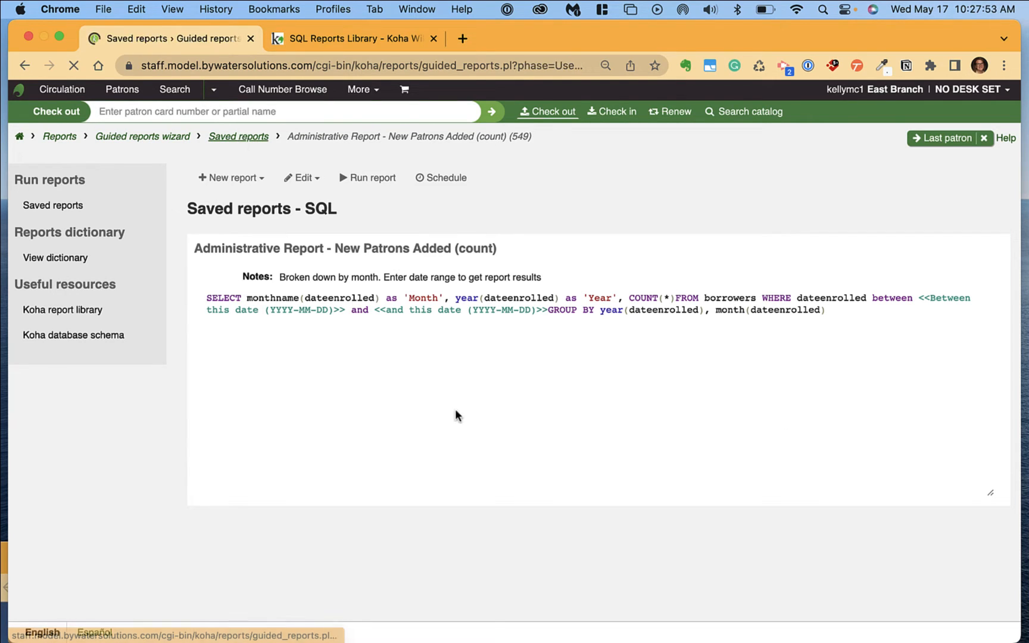
scroll(455, 409, "right", 5)
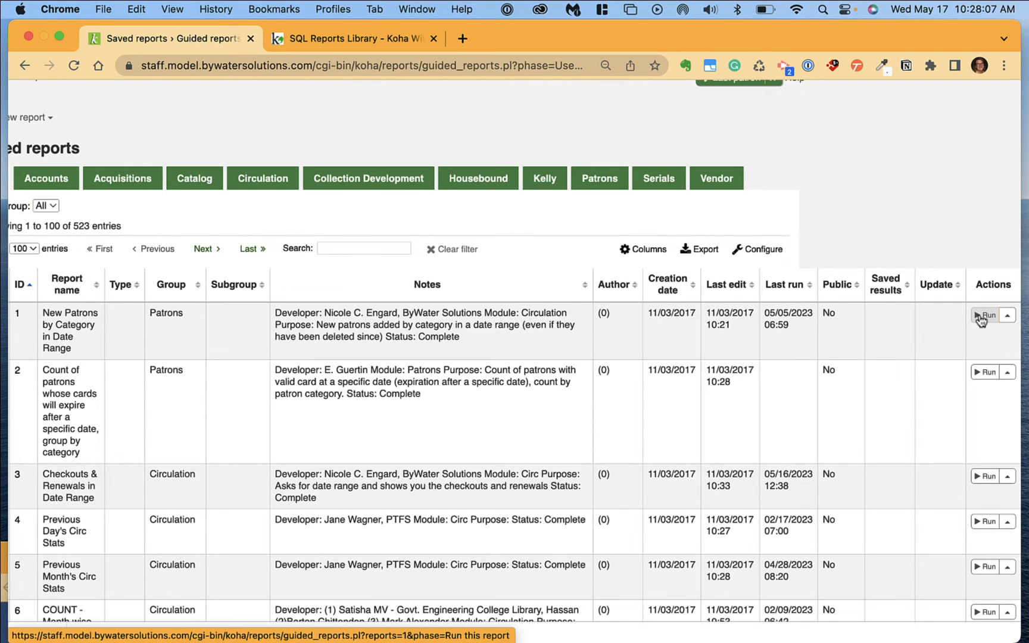
scroll(980, 320, "down", 5)
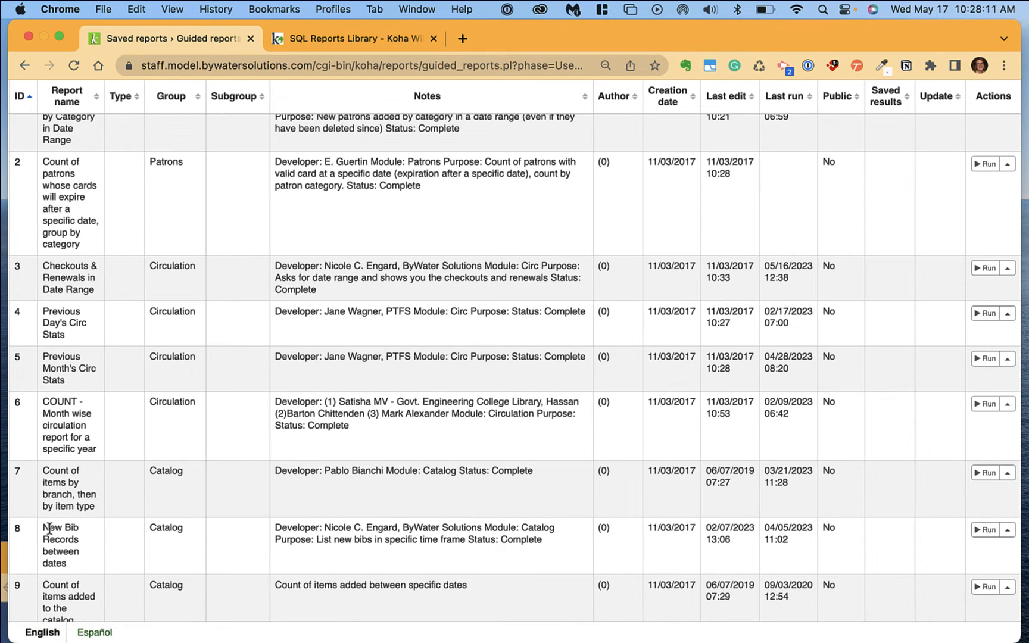
left_click(983, 532)
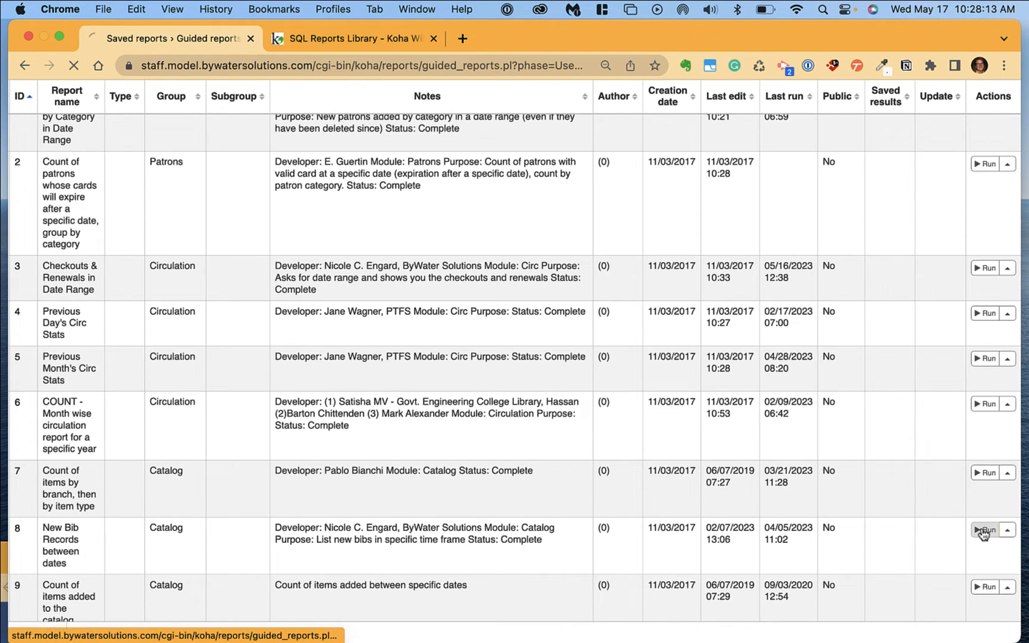
- Set the report's date range from 01/02/2023 to 05/17/2023 and run it
left_click(282, 261)
left_click(293, 287)
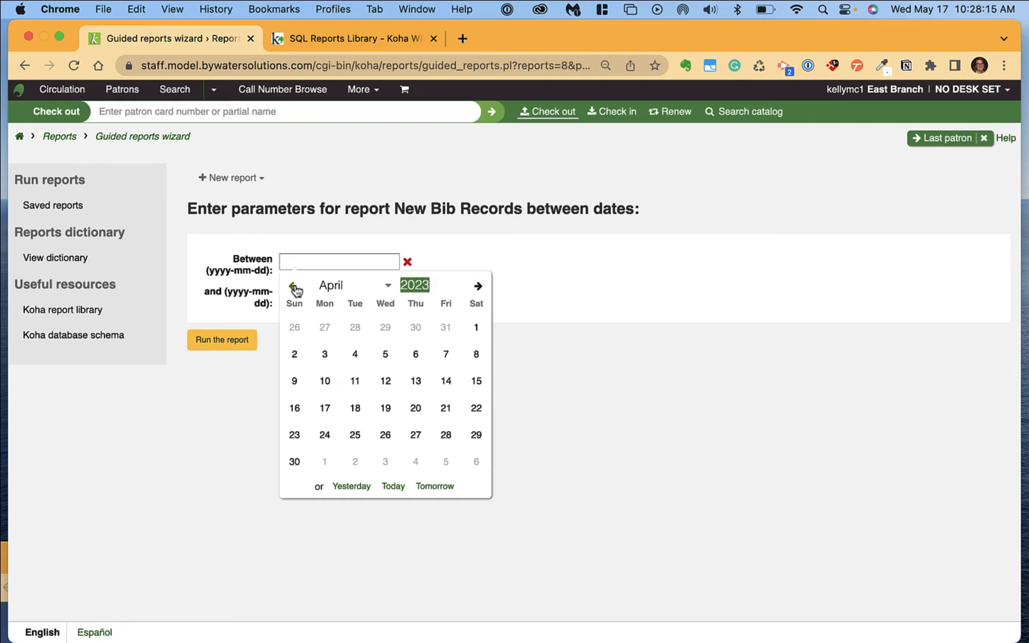
left_click(293, 287)
left_click(293, 287)
left_click(293, 287)
left_click(325, 327)
left_click(317, 293)
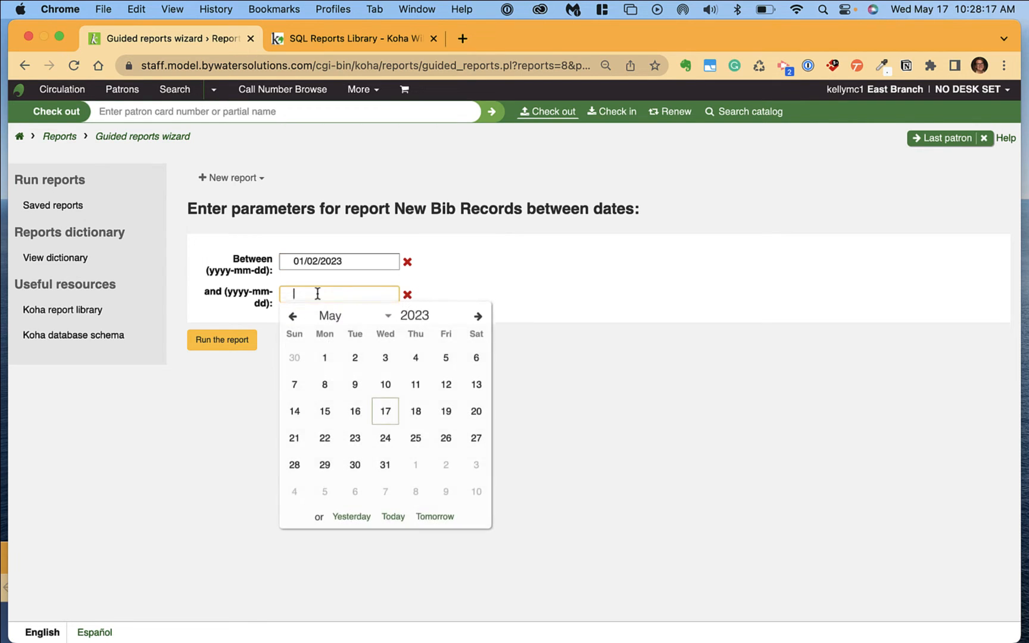
left_click(385, 411)
left_click(224, 344)
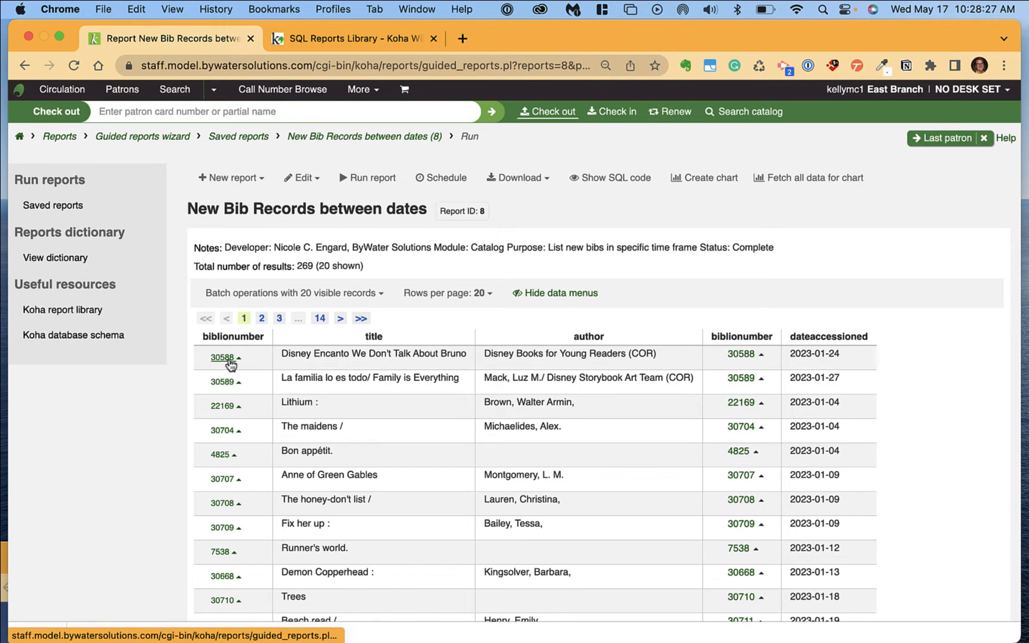
- View the record actions for biblionumber 30588 and the batch operations available for the visible records
left_click(235, 362)
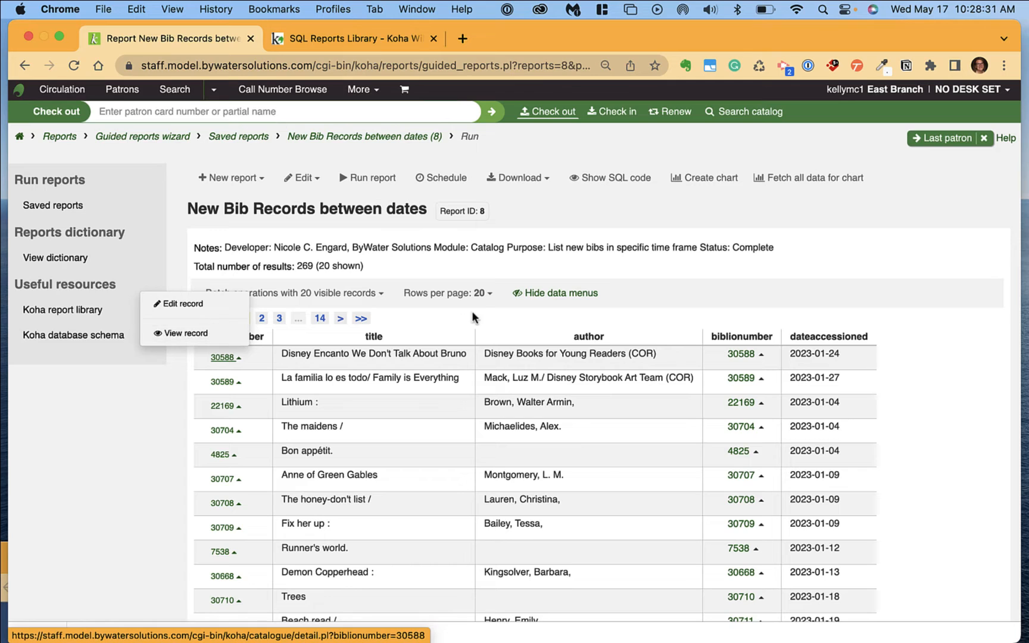
left_click(311, 344)
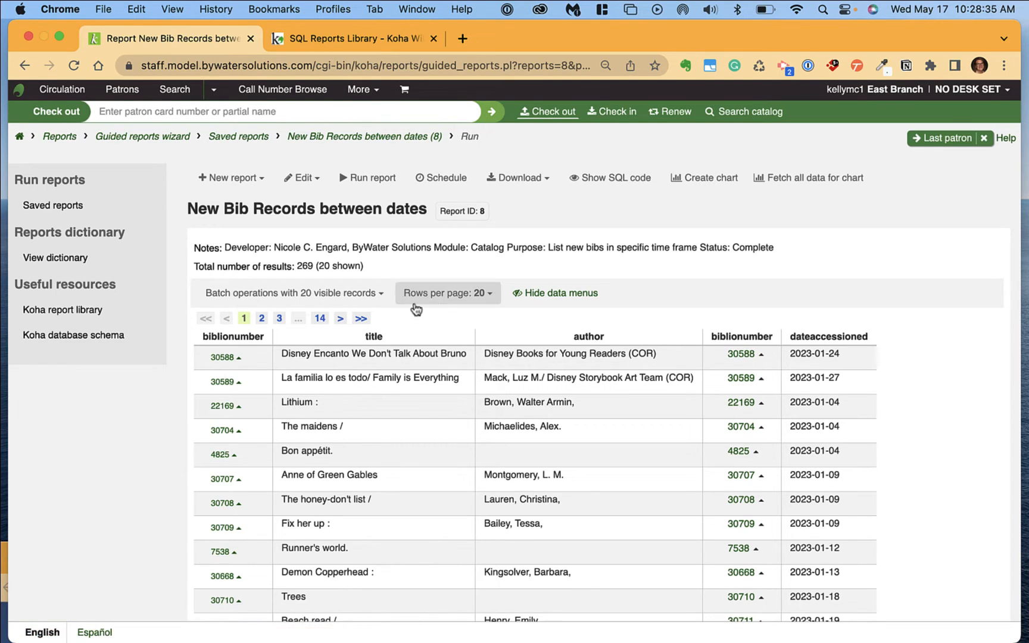
left_click(369, 295)
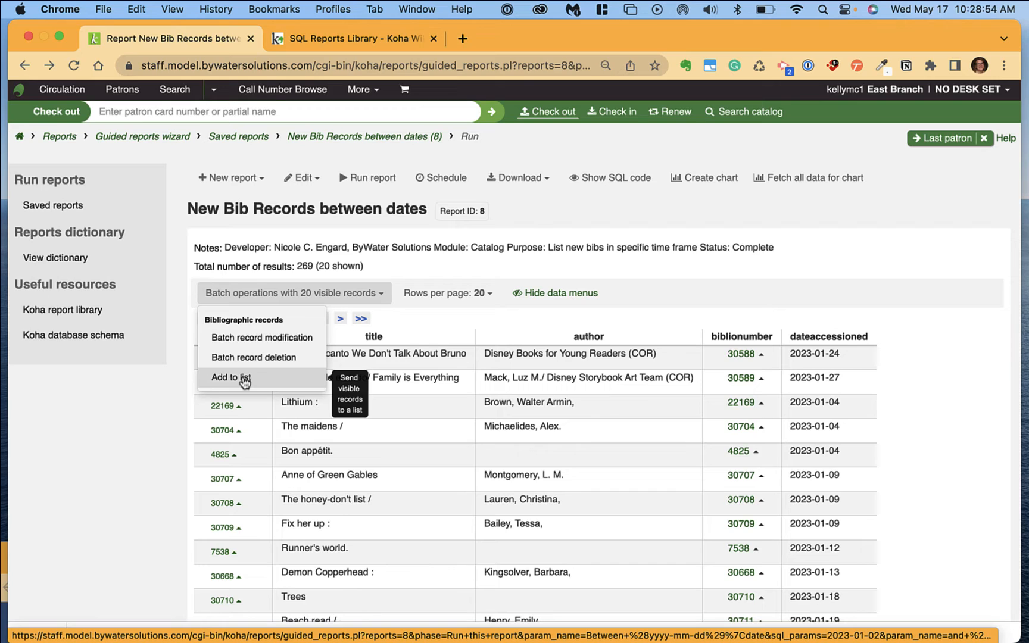
left_click(611, 217)
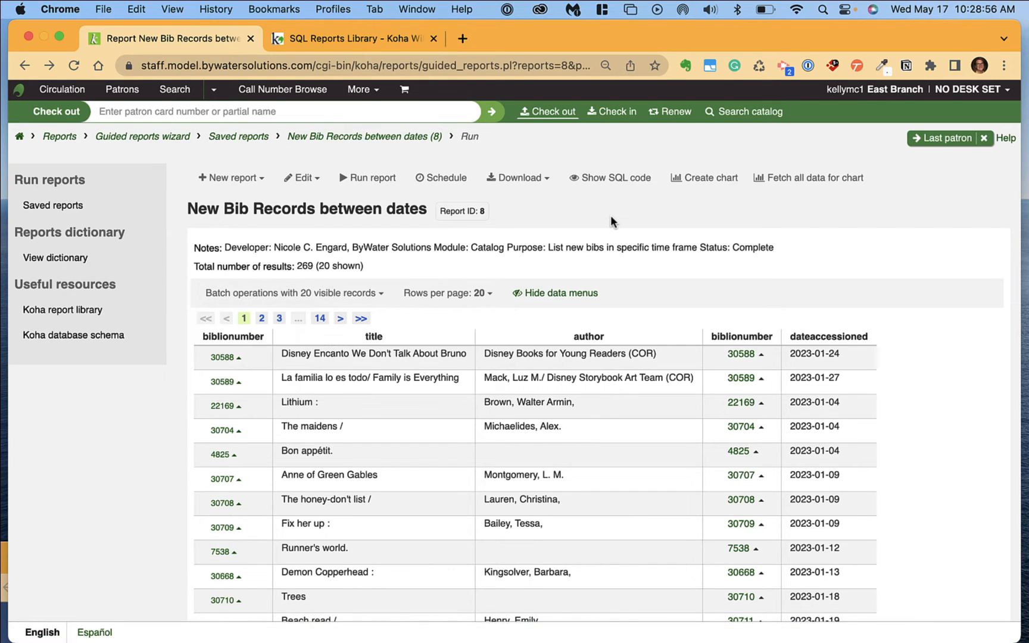
- Go to the Administration module and look through the categories of the global system preferences
left_click(361, 89)
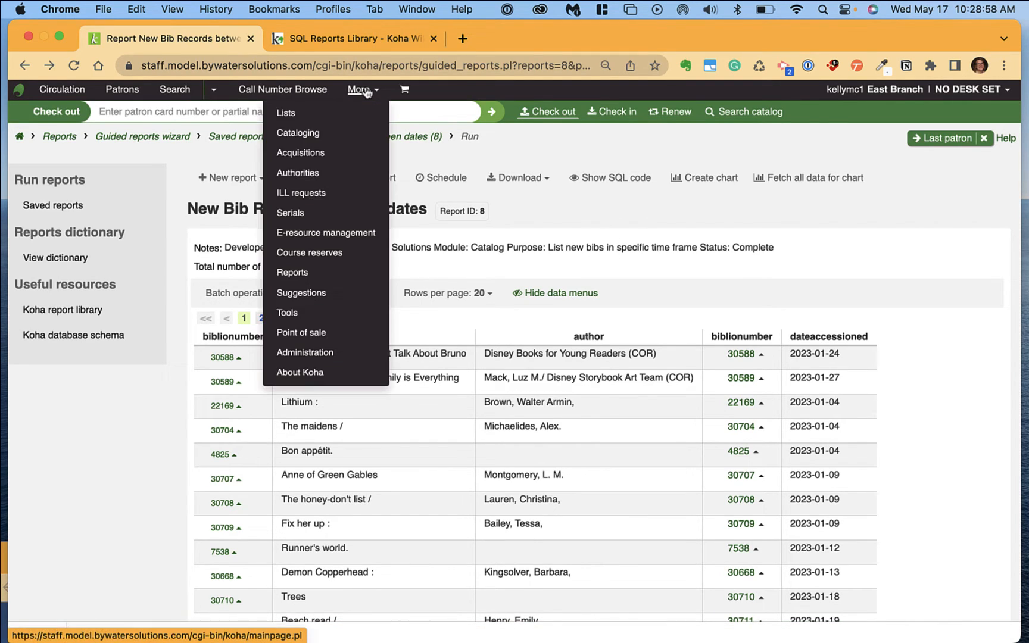
left_click(331, 352)
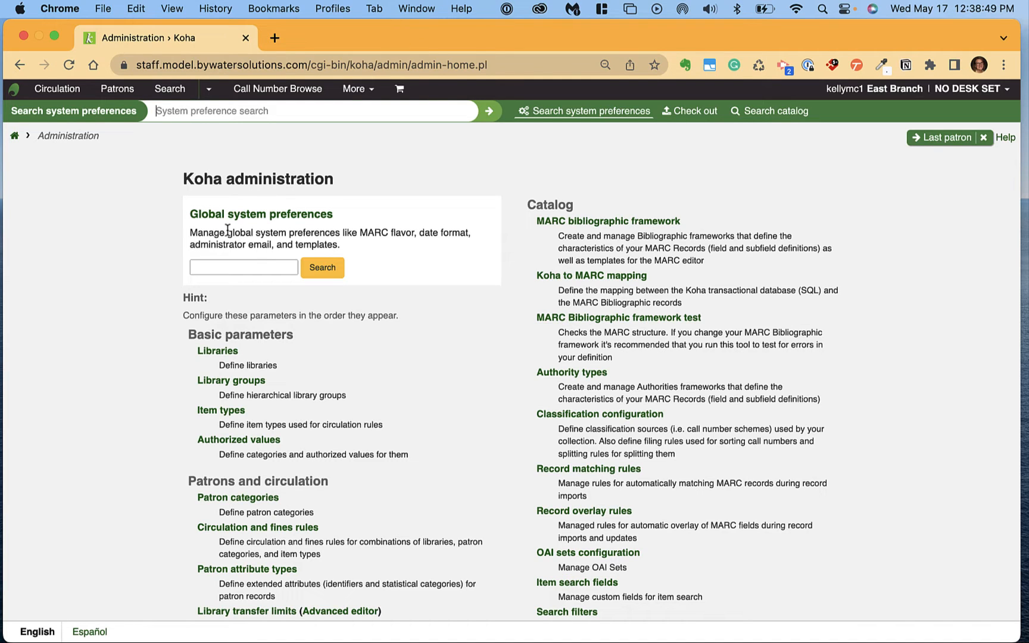
left_click(241, 216)
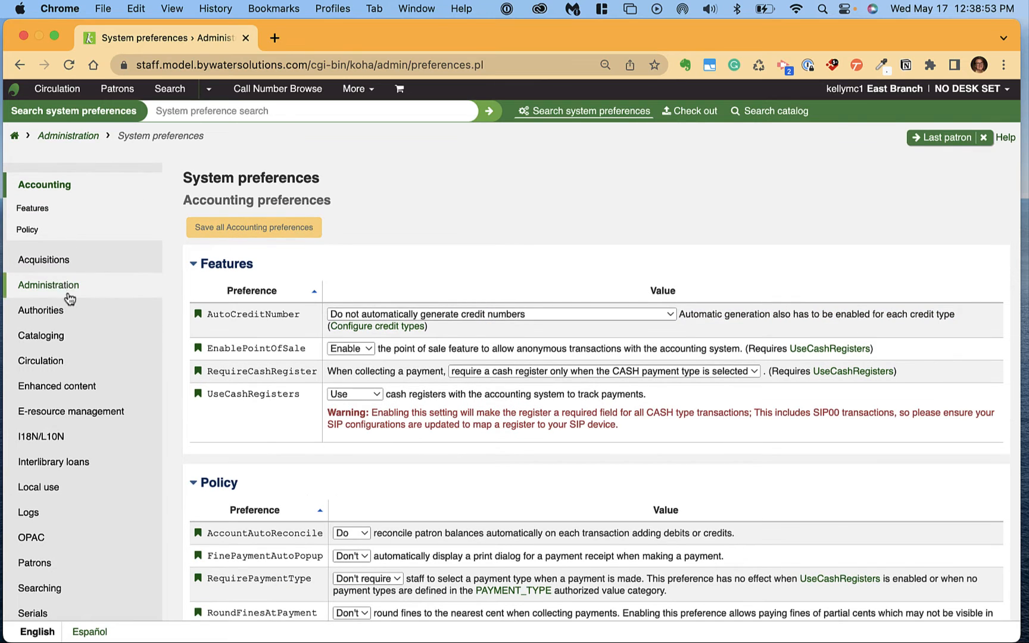
scroll(72, 373, "down", 5)
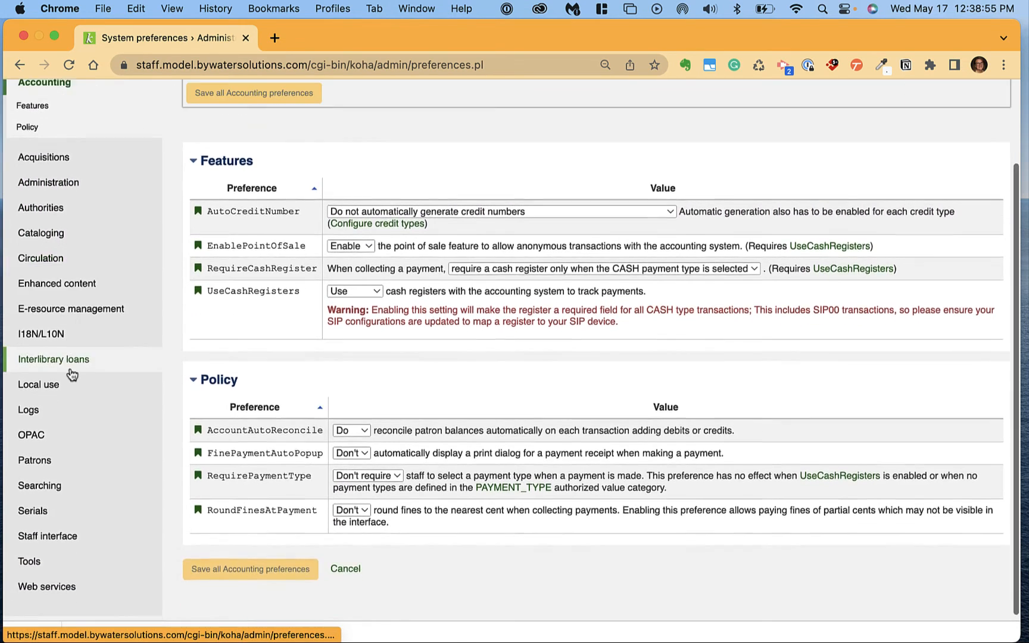
scroll(71, 373, "up", 5)
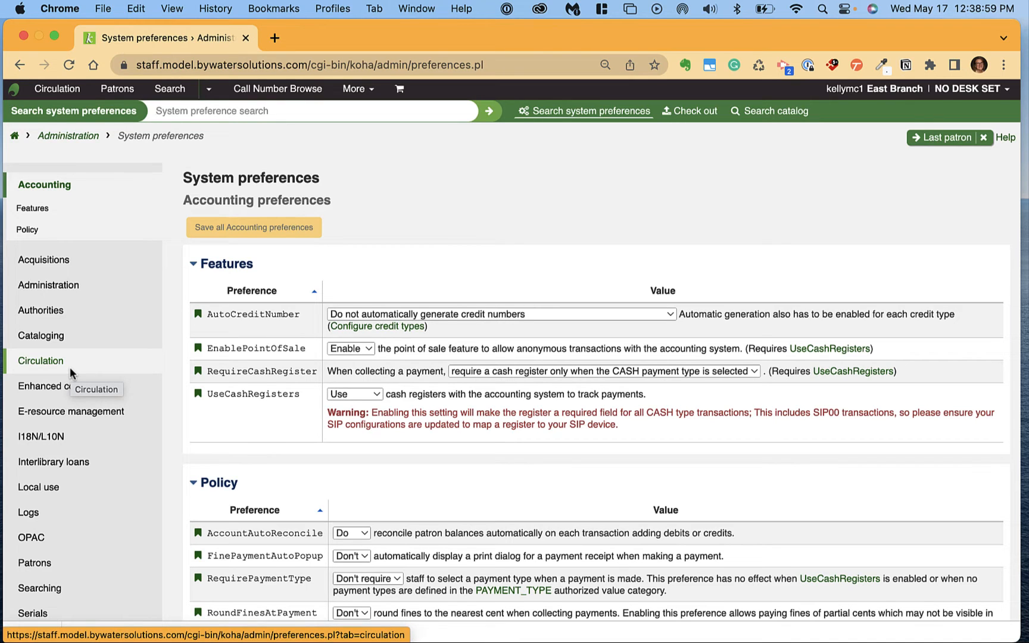
- Return to the Koha administration page and review its basic parameters, patrons and circulation, catalog and acquisition settings
left_click(87, 138)
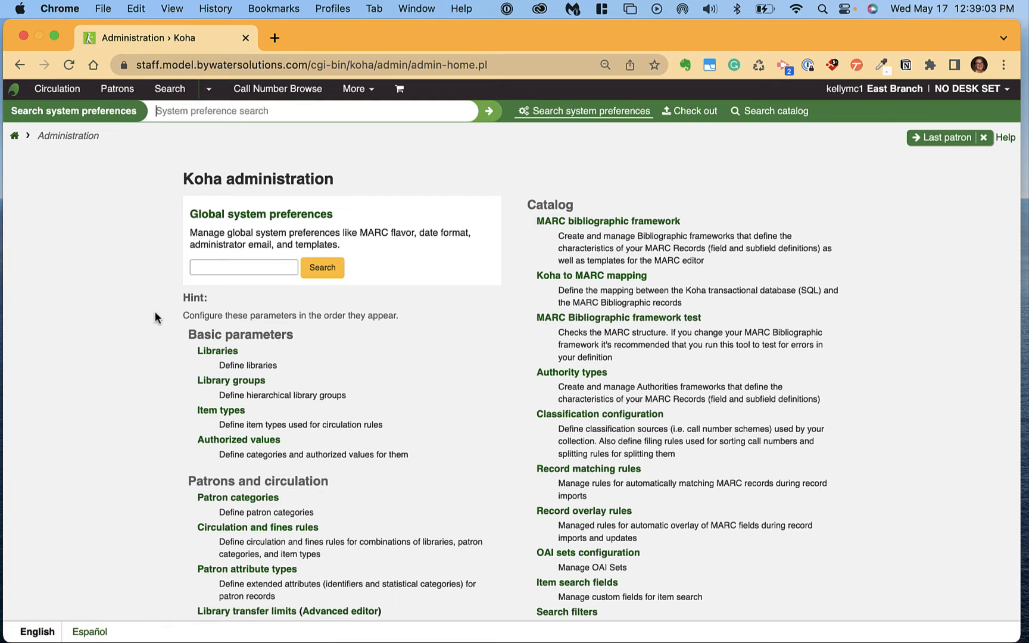
scroll(164, 394, "down", 1)
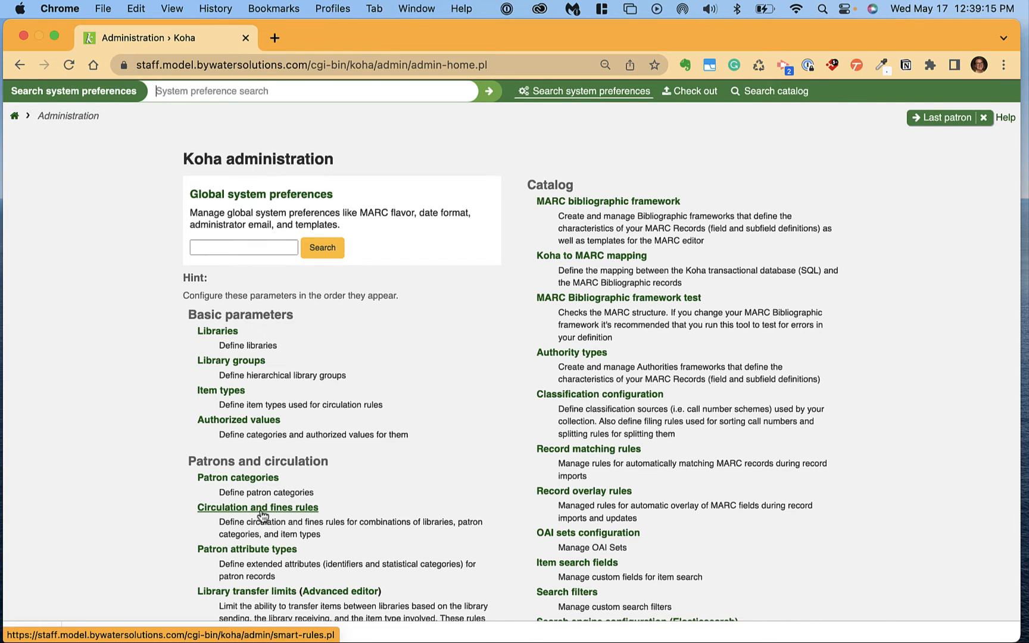
scroll(263, 516, "down", 2)
scroll(262, 516, "down", 3)
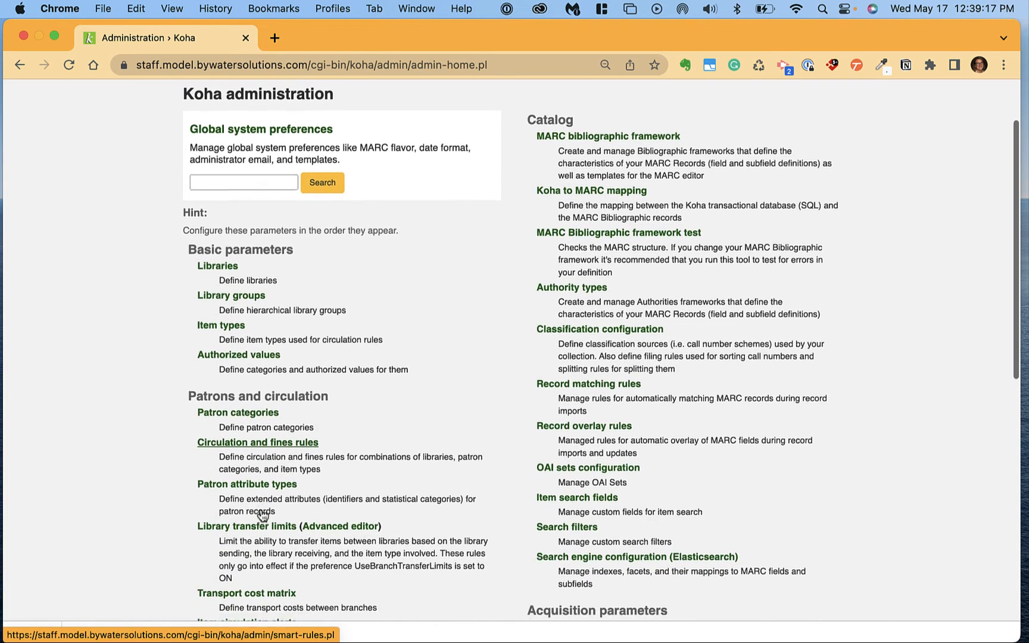
scroll(263, 516, "down", 2)
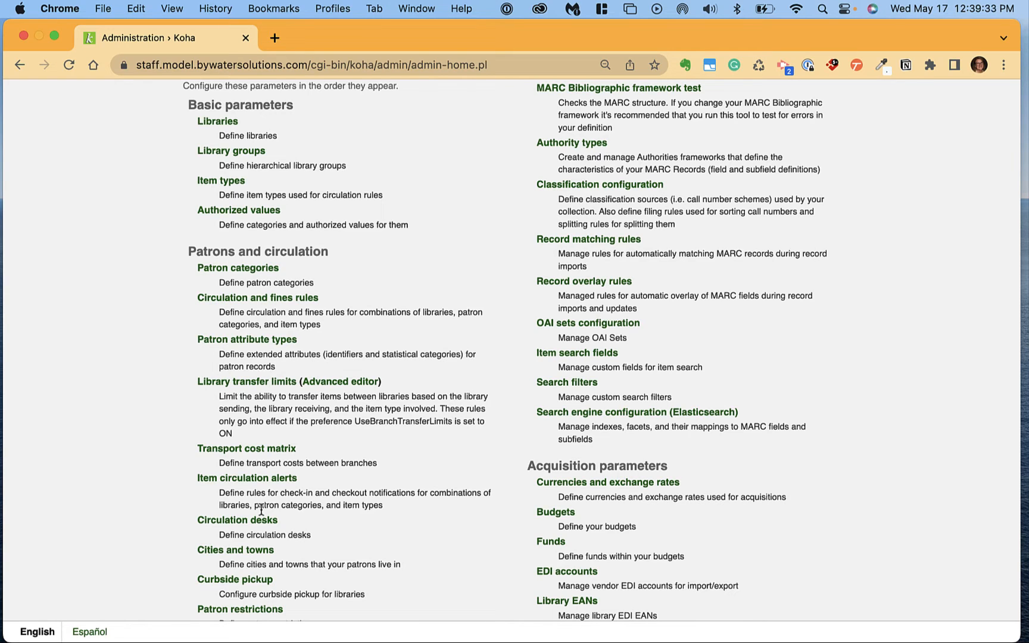
scroll(261, 509, "up", 5)
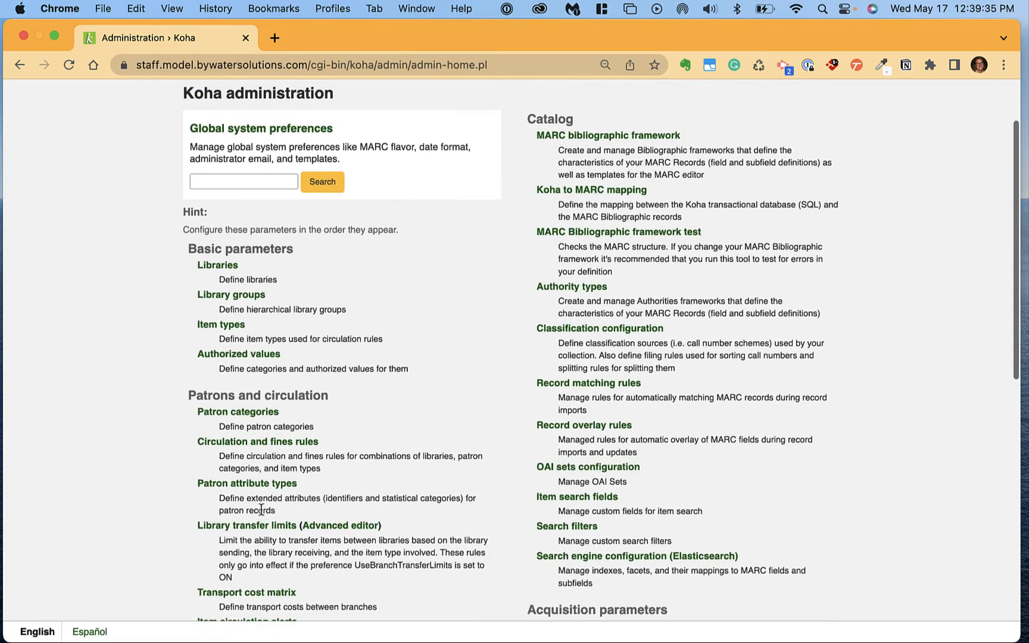
scroll(262, 514, "up", 2)
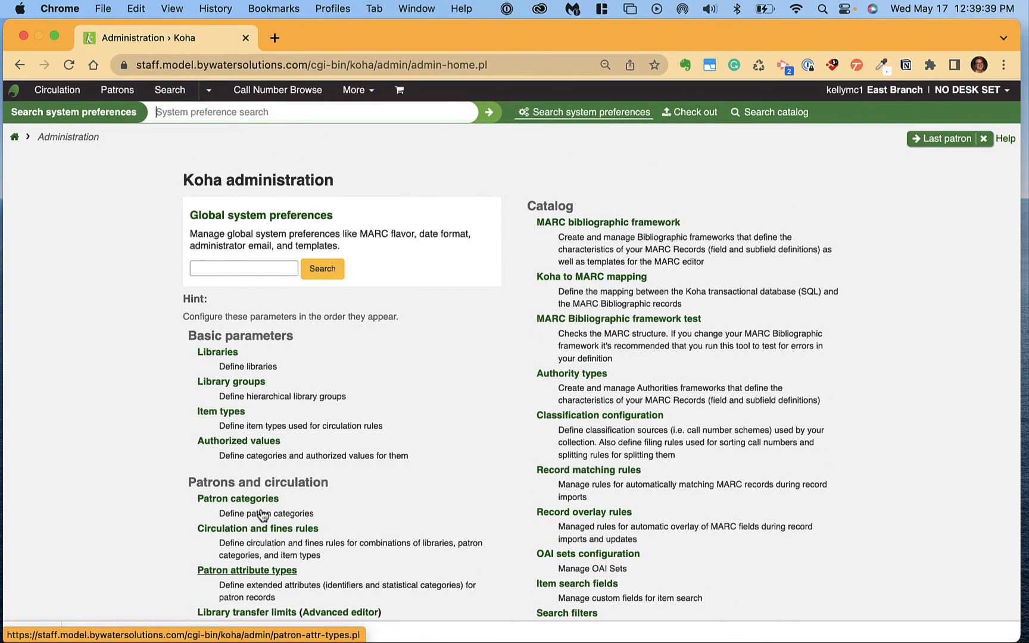
scroll(263, 516, "down", 1)
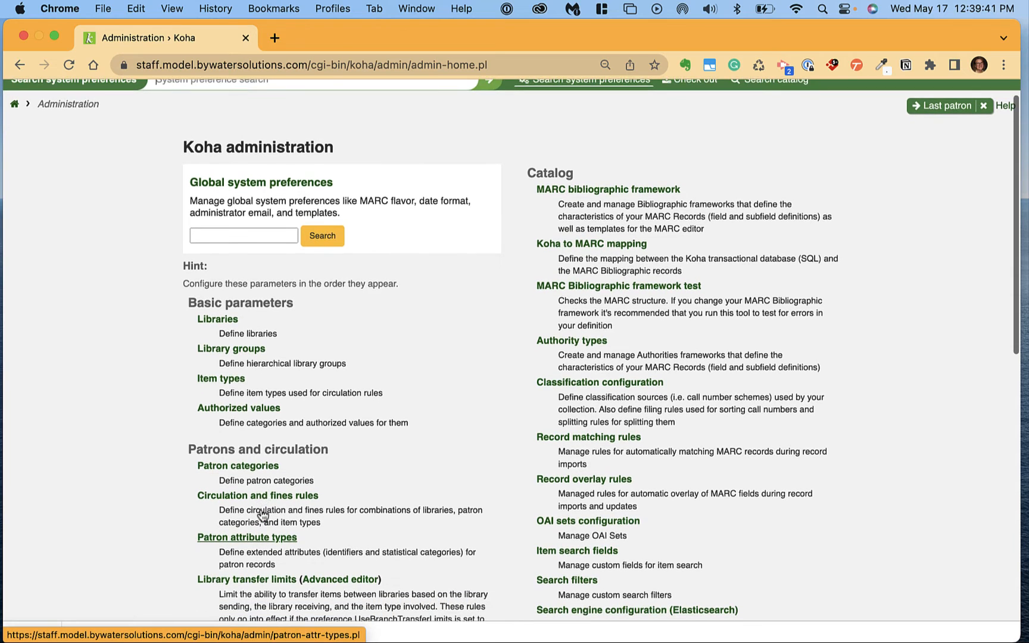